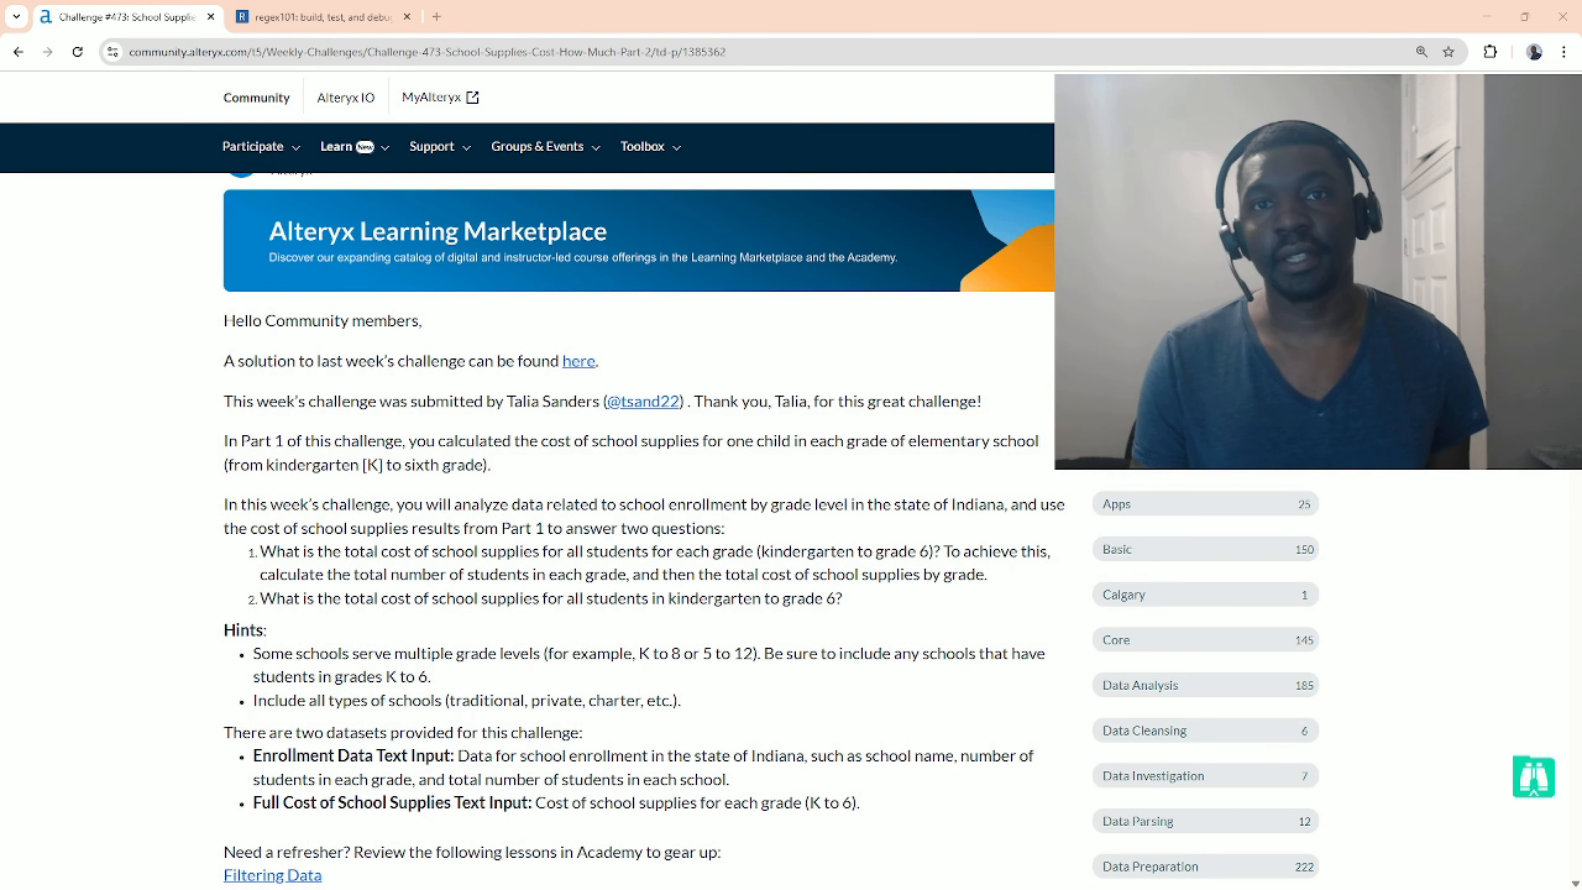
Leave the challenge page and run the starter workflow in Designer.
{"action": "scroll", "coordinate": [530, 530], "scroll_direction": "up", "scroll_amount": 4}
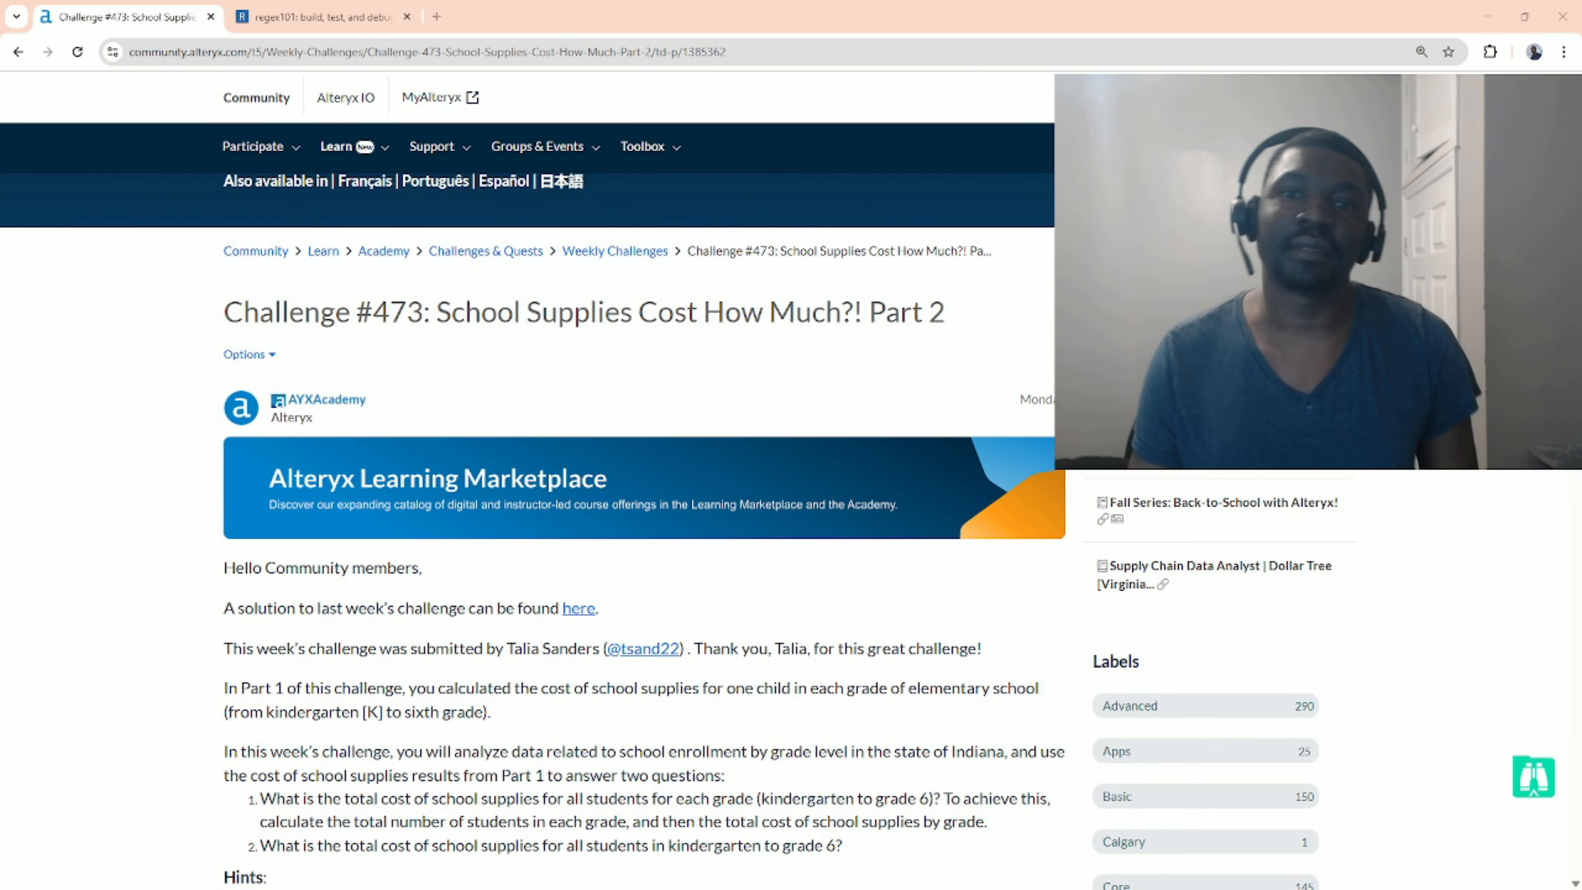
{"action": "scroll", "coordinate": [623, 499], "scroll_direction": "down", "scroll_amount": 5}
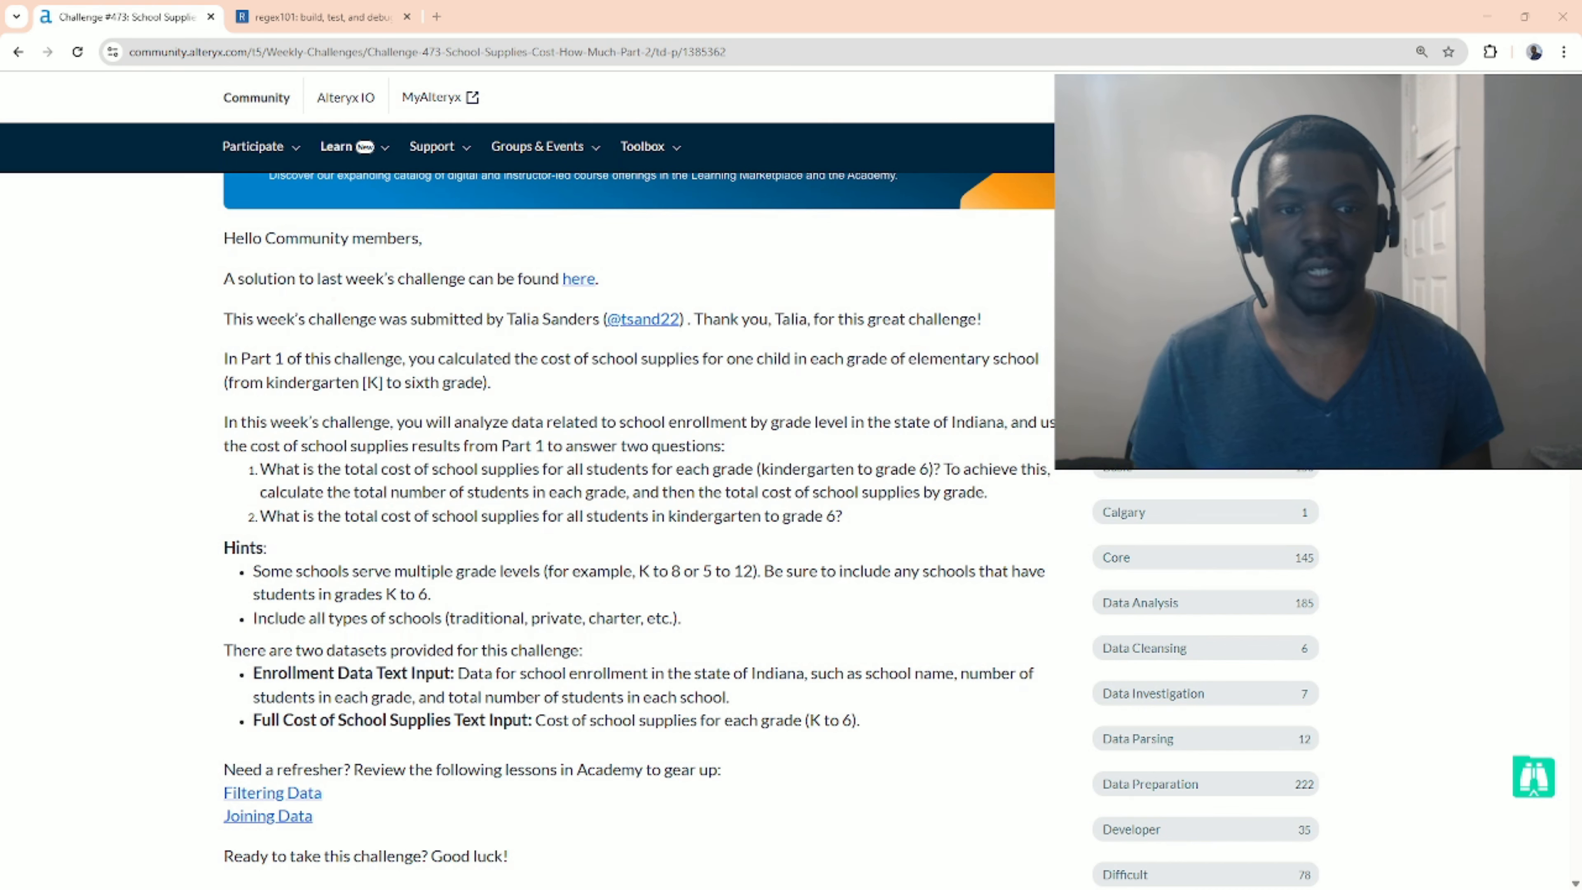
{"action": "scroll", "coordinate": [623, 499], "scroll_direction": "up", "scroll_amount": 5}
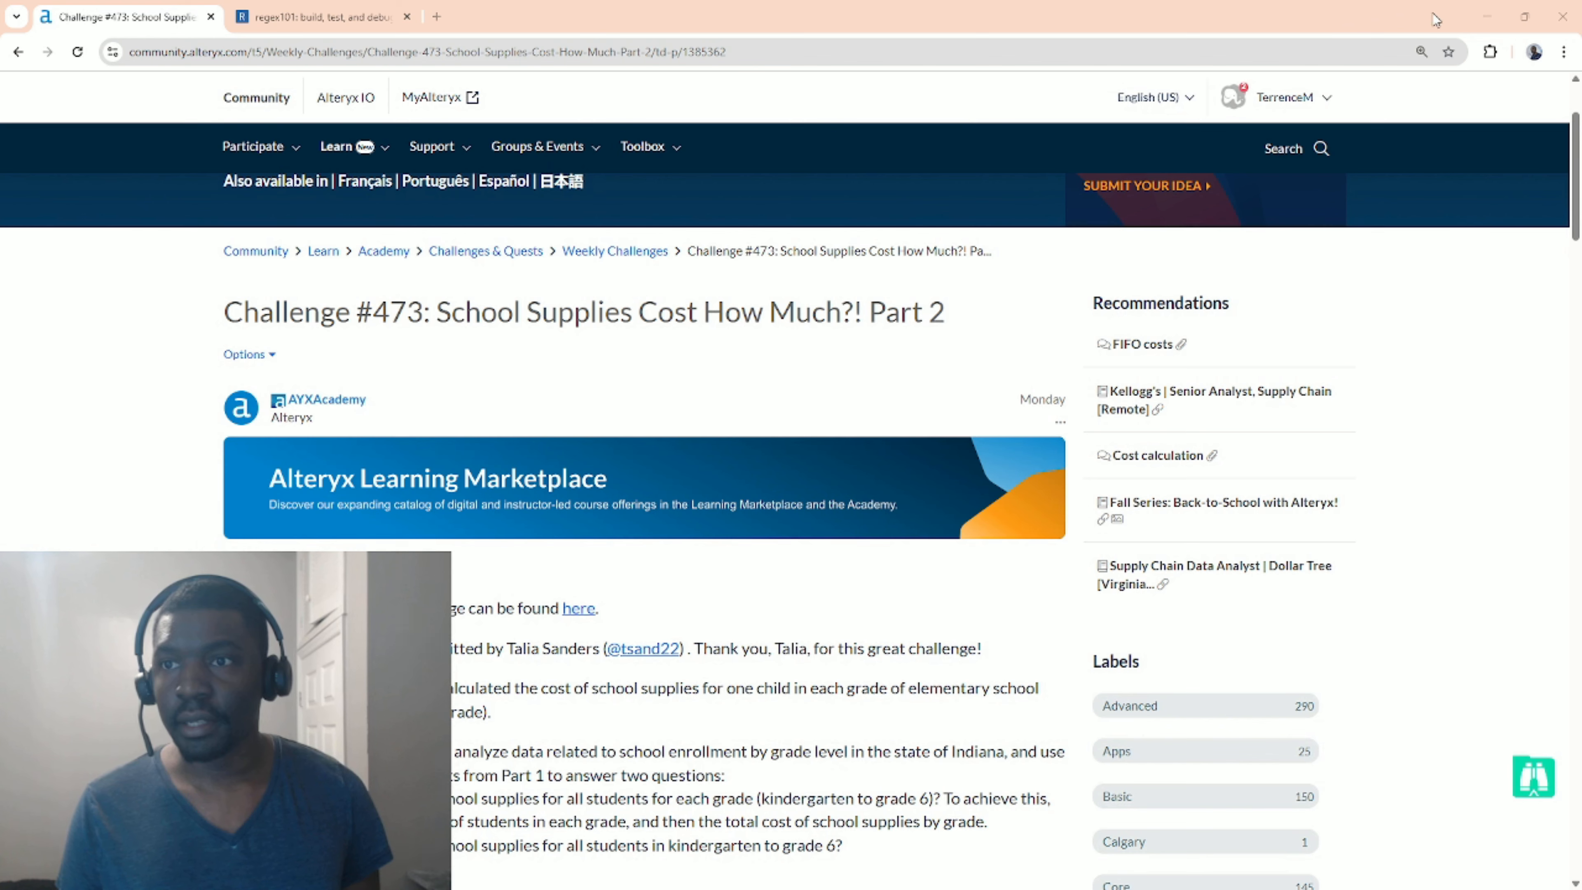
{"action": "left_click", "coordinate": [1486, 13]}
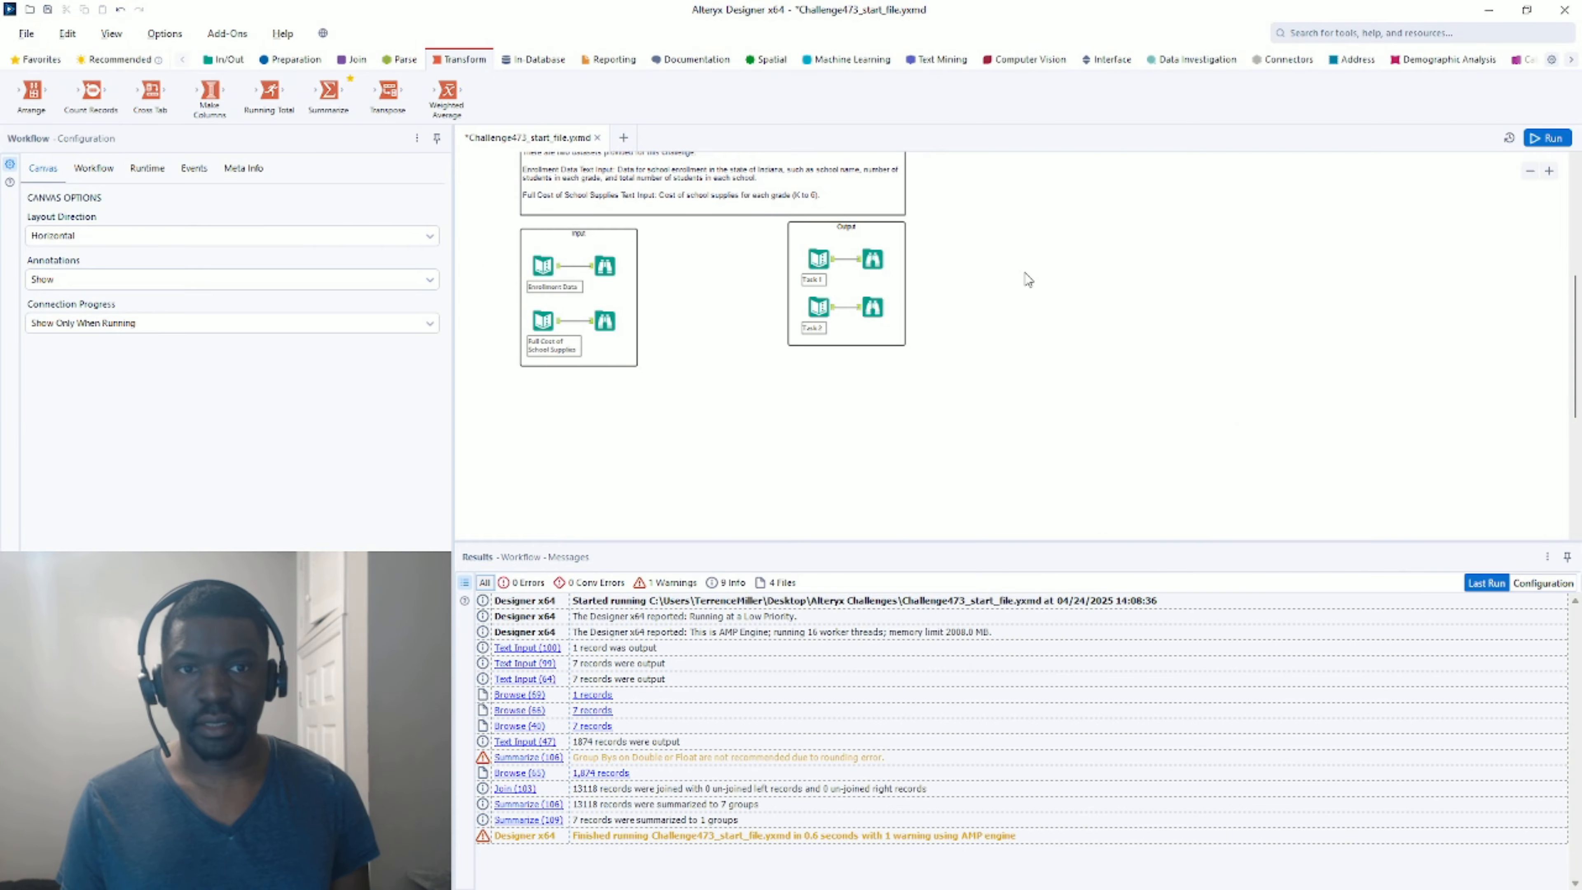
{"action": "scroll", "coordinate": [987, 265], "scroll_direction": "up", "scroll_amount": 3}
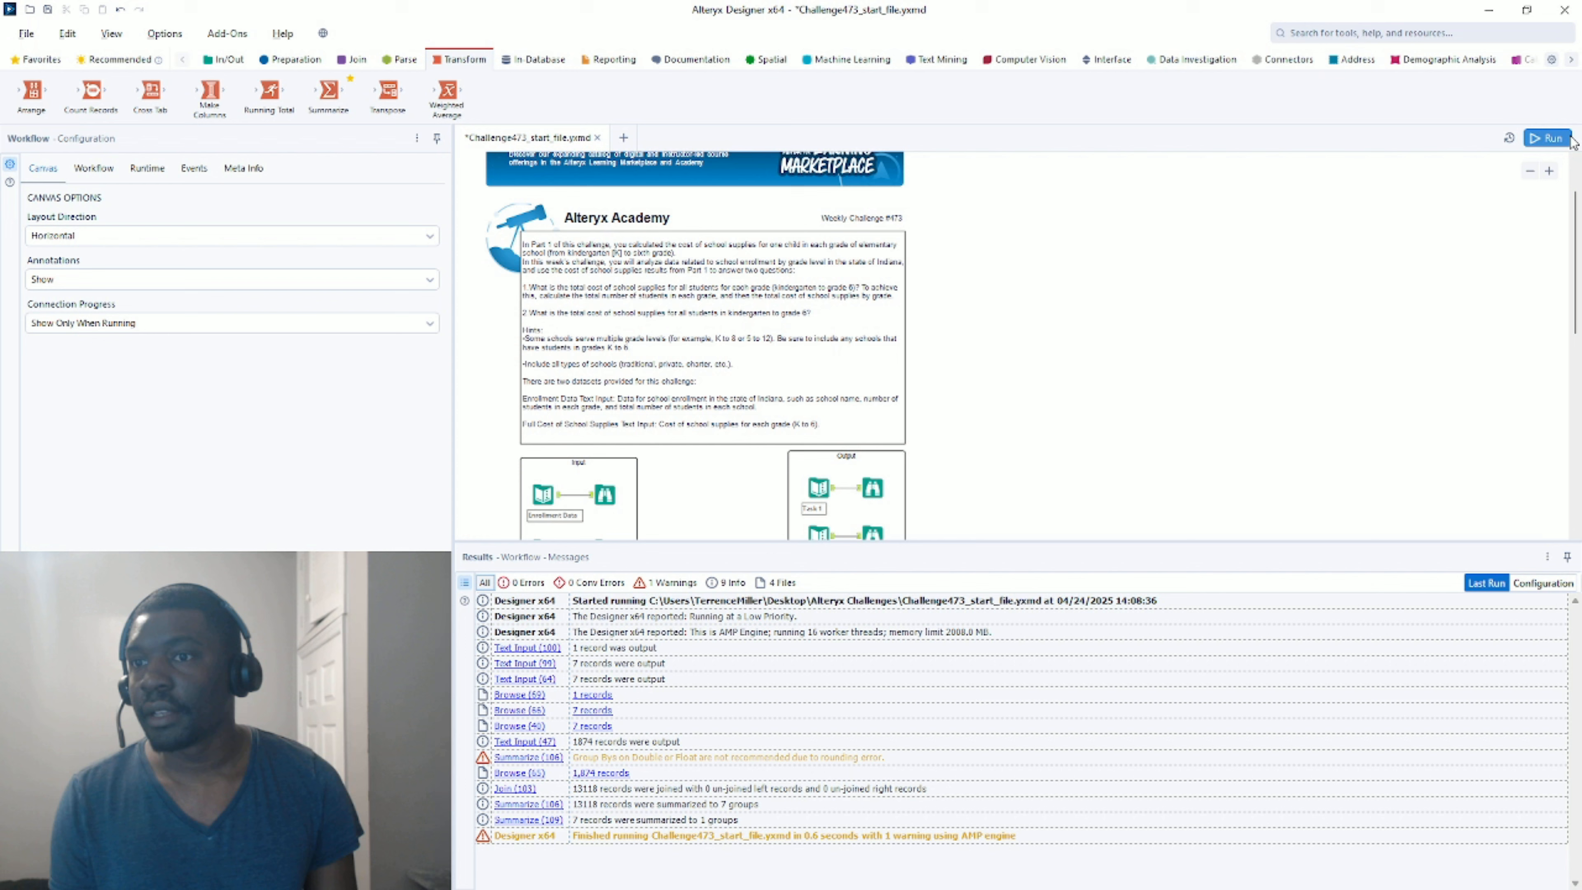
{"action": "left_click", "coordinate": [1547, 138]}
Preview the 1,874 Enrollment Data records and inspect the first school's grade counts.
{"action": "scroll", "coordinate": [898, 253], "scroll_direction": "down", "scroll_amount": 3}
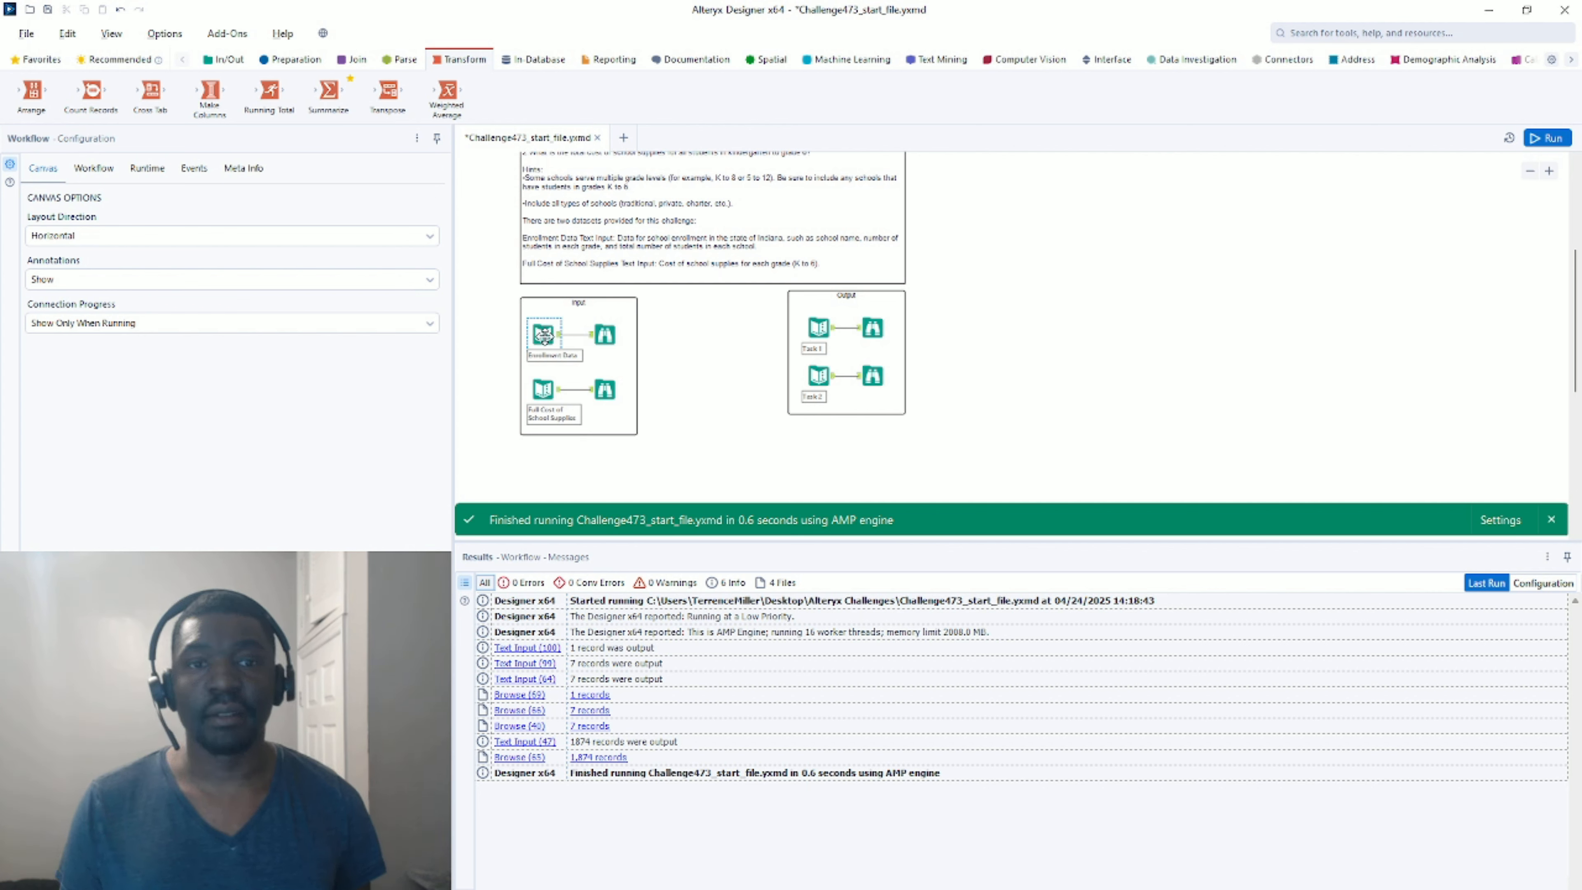
{"action": "scroll", "coordinate": [556, 335], "scroll_direction": "up", "scroll_amount": 2}
{"action": "scroll", "coordinate": [556, 334], "scroll_direction": "up", "scroll_amount": 2}
{"action": "left_click", "coordinate": [613, 334]}
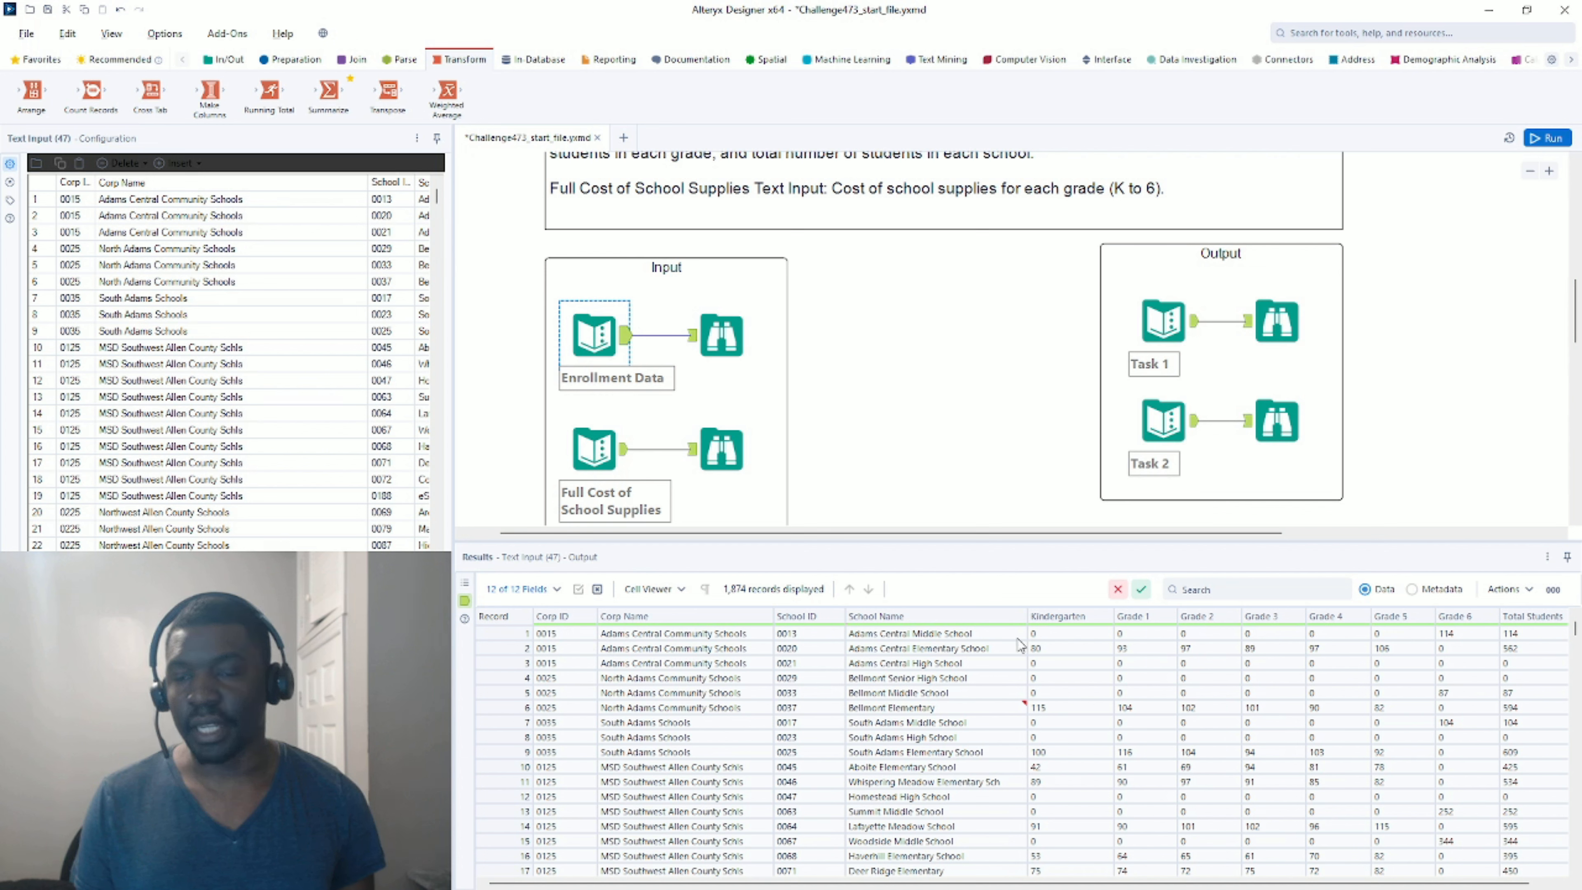
{"action": "left_click_drag", "start_coordinate": [1078, 634], "coordinate": [1469, 633]}
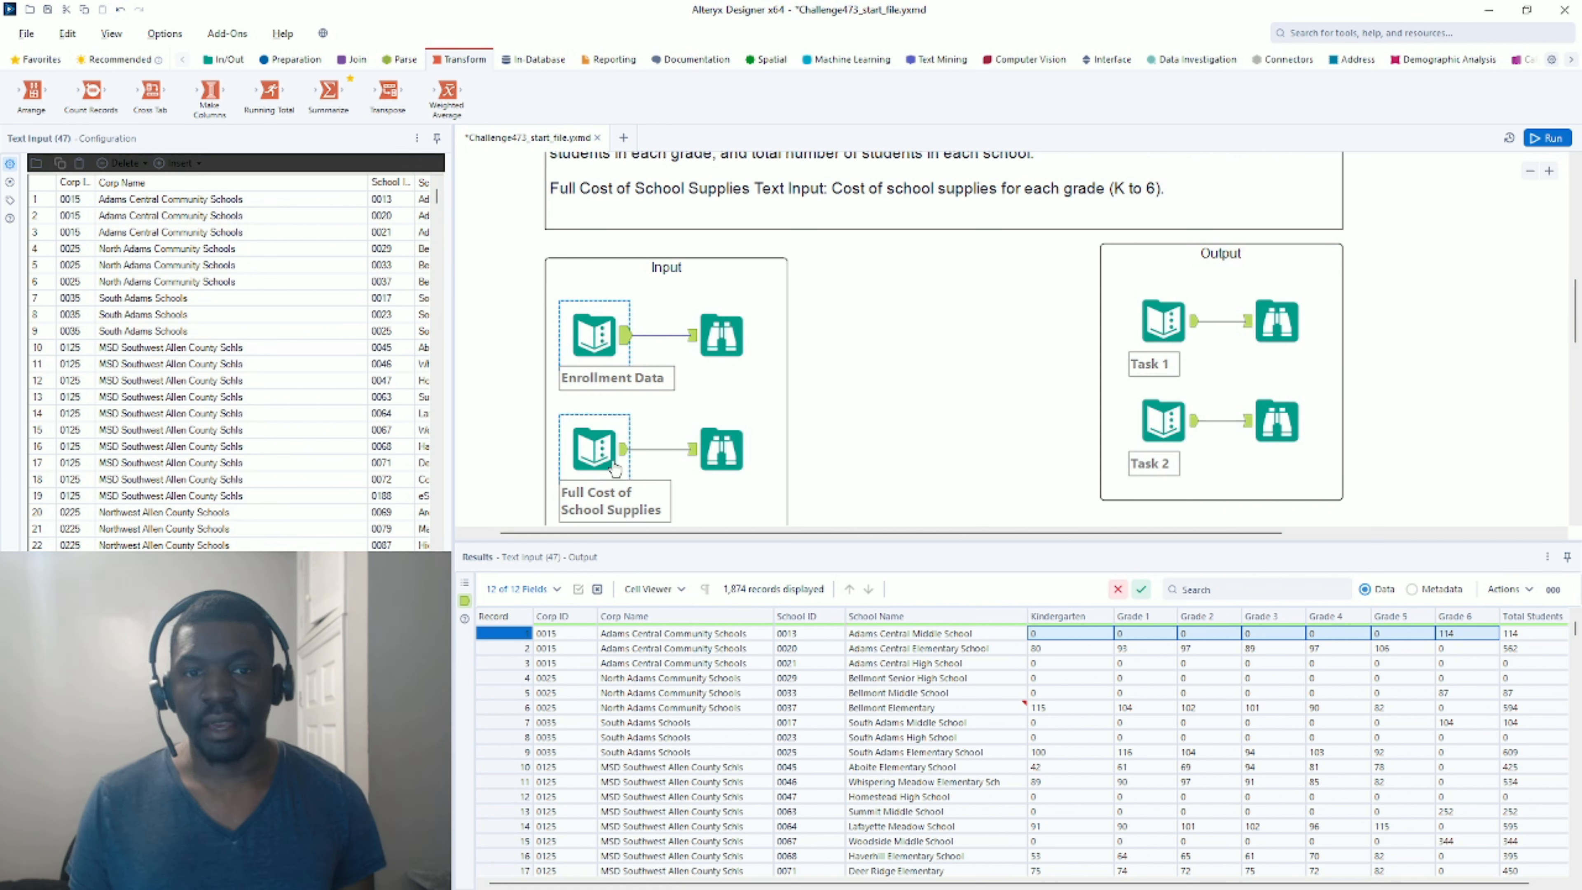
{"action": "left_click", "coordinate": [706, 449]}
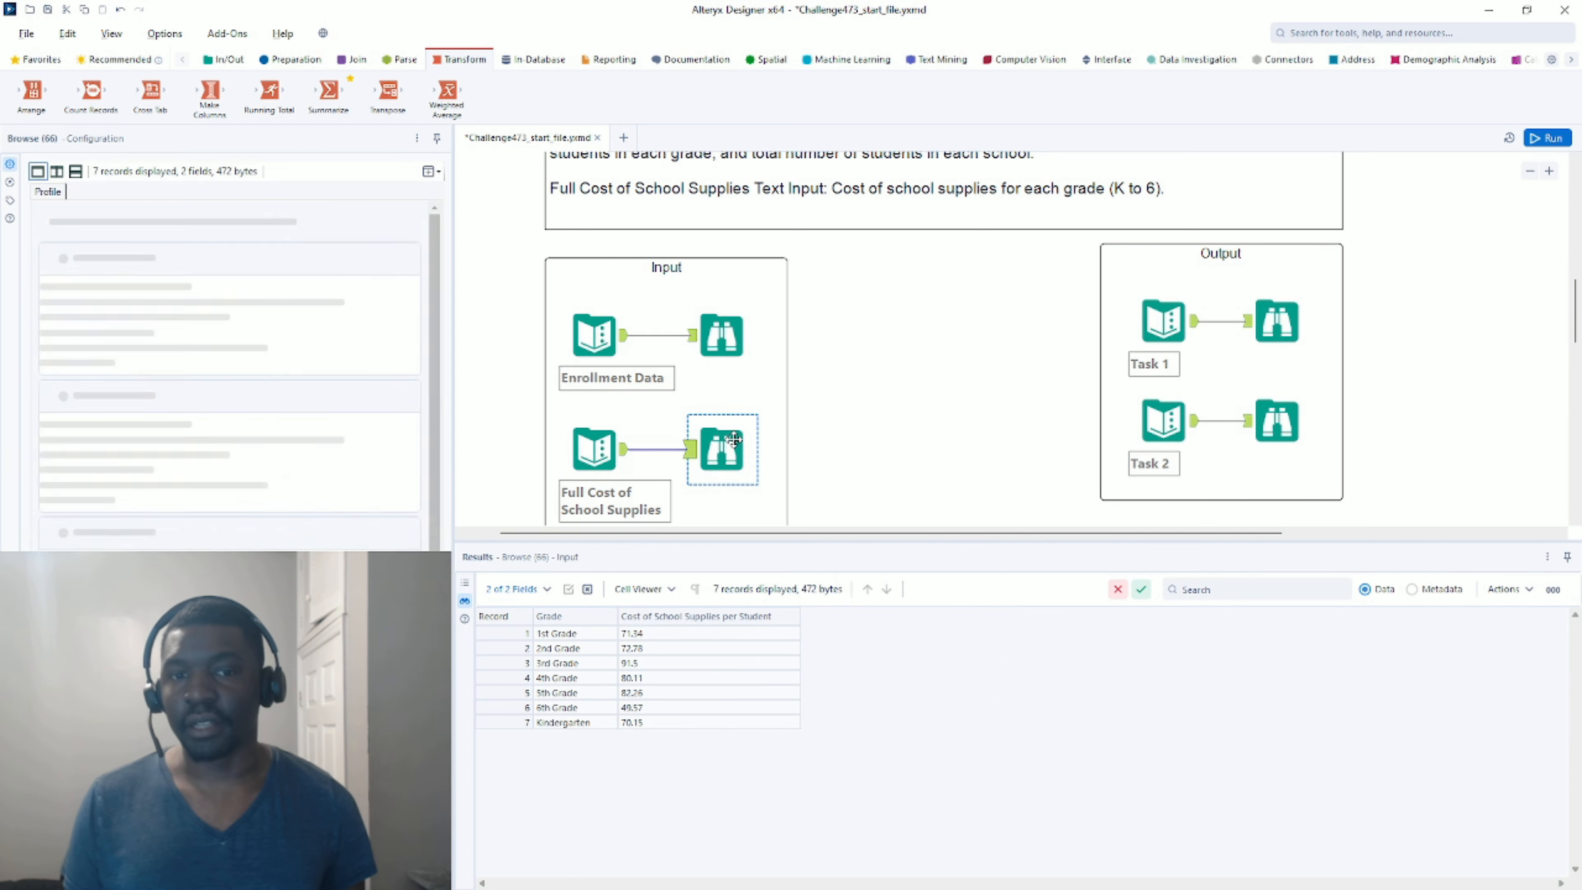
{"action": "left_click_drag", "start_coordinate": [597, 637], "coordinate": [653, 720]}
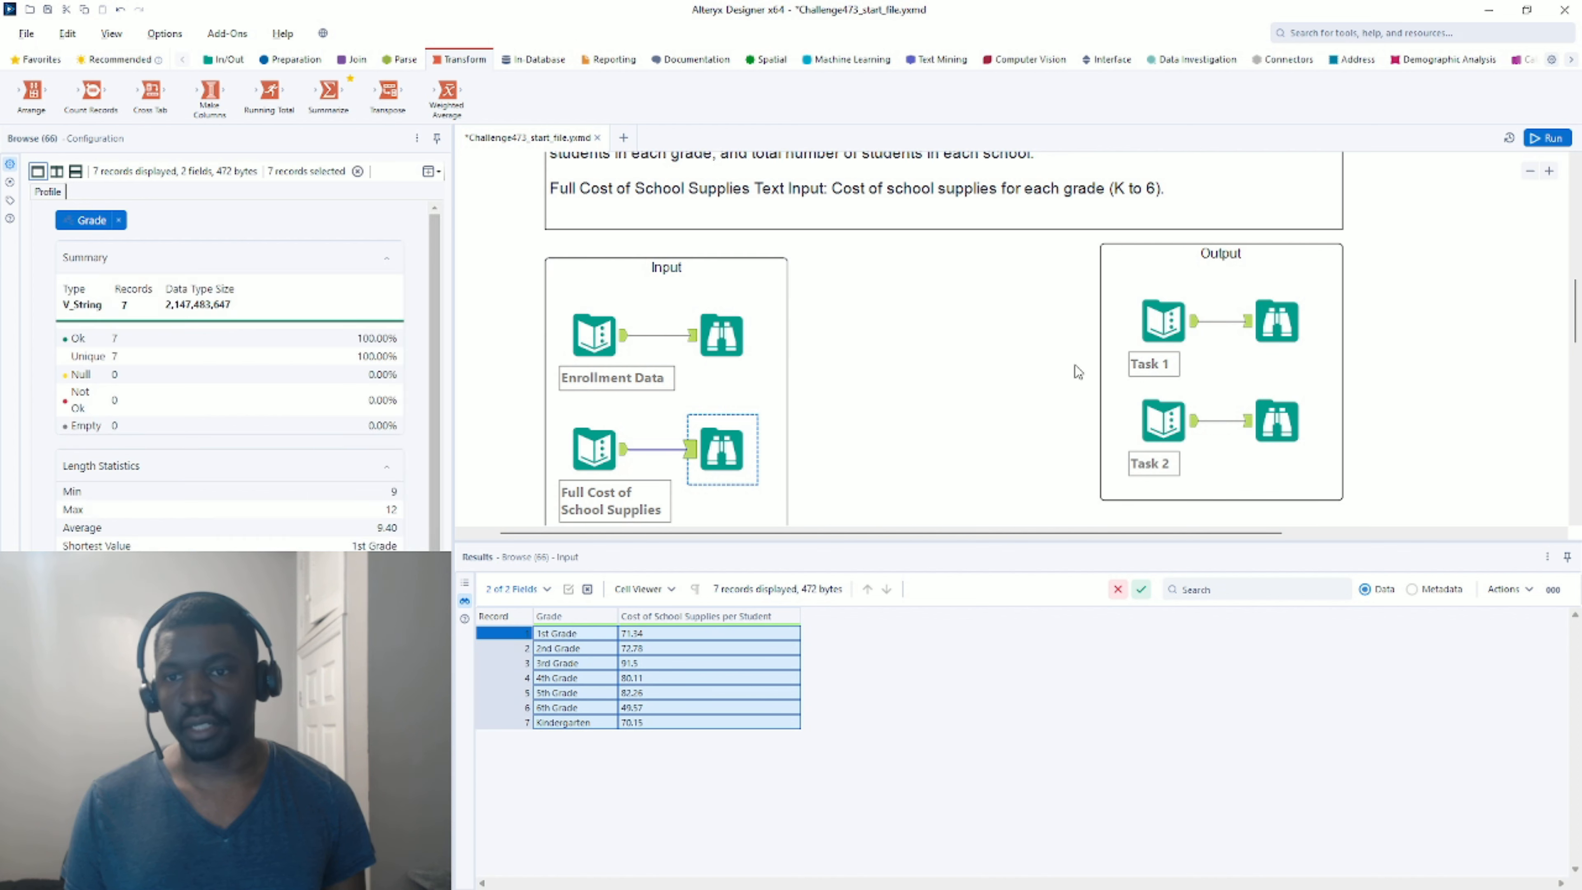
{"action": "left_click", "coordinate": [1277, 317]}
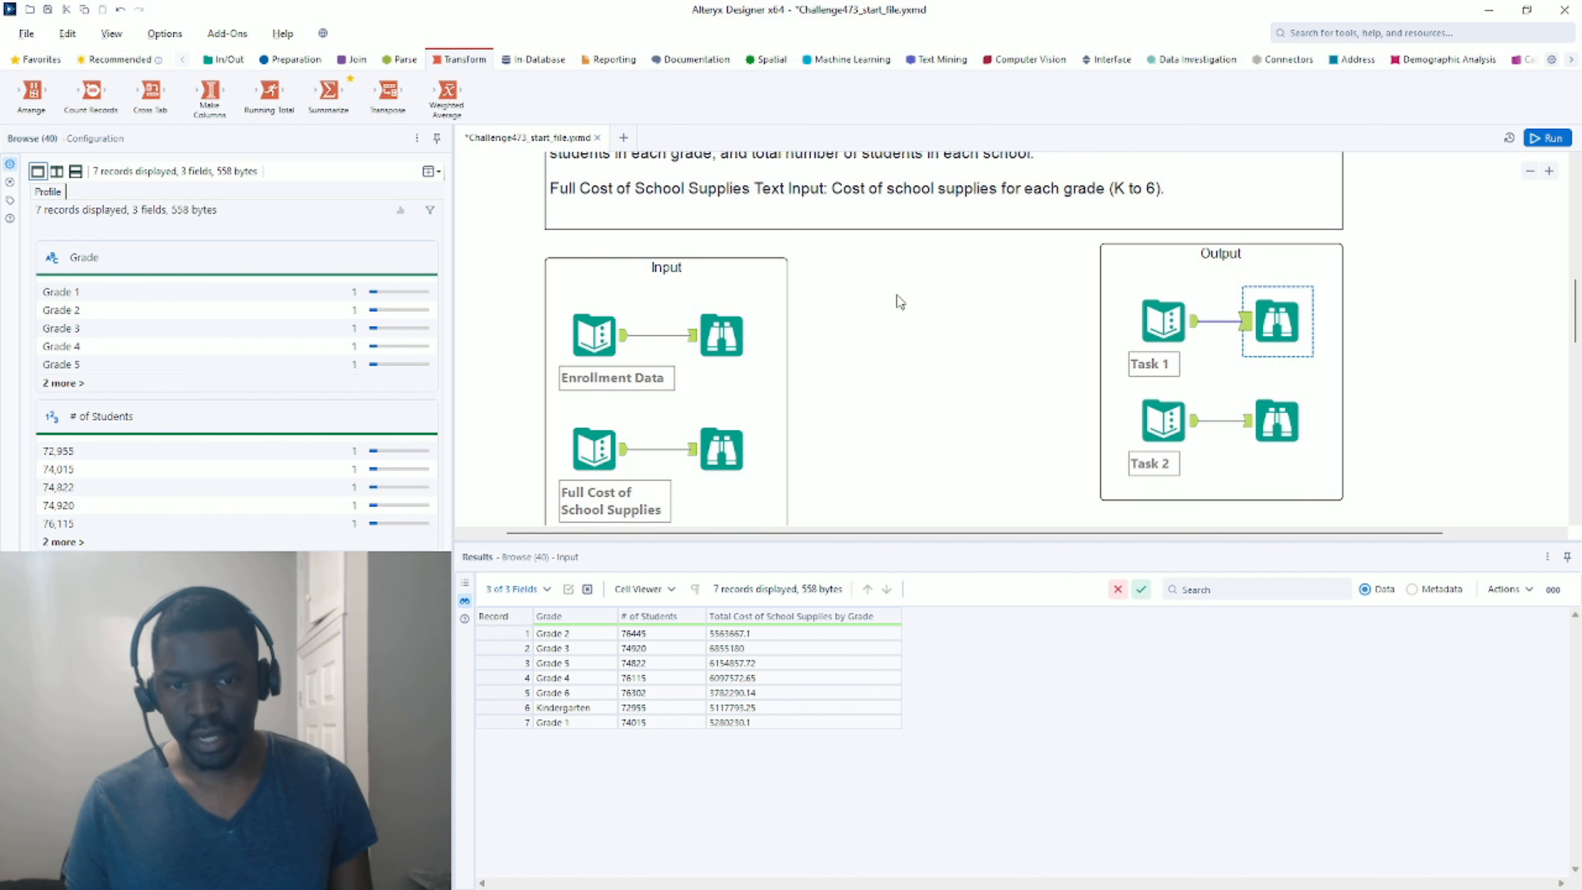
{"action": "scroll", "coordinate": [977, 296], "scroll_direction": "down", "scroll_amount": 3}
{"action": "left_click", "coordinate": [1277, 279]}
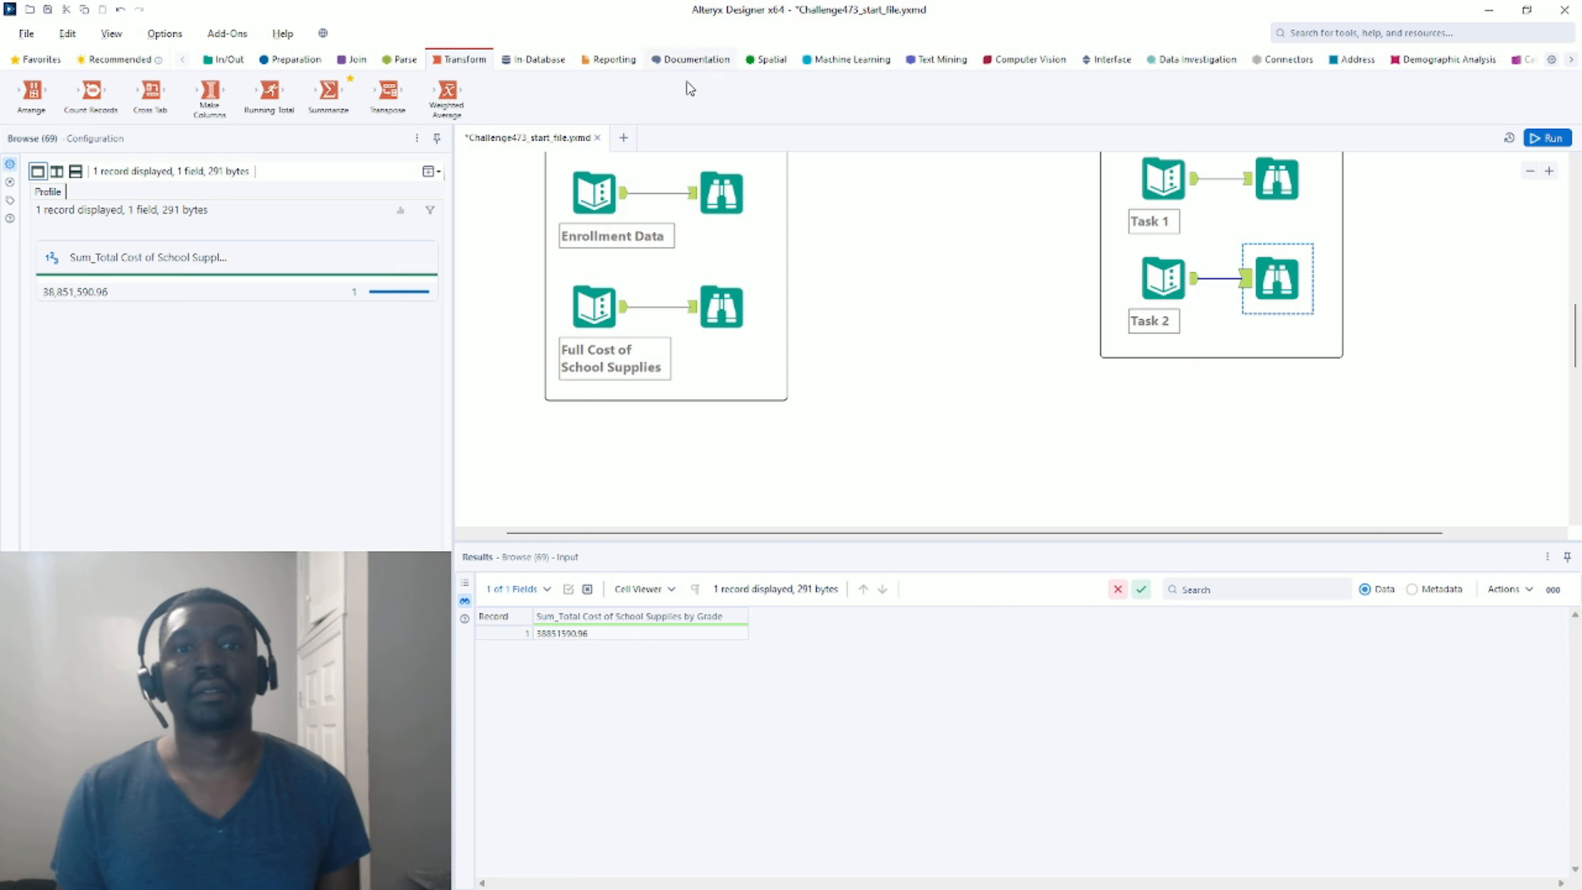
{"action": "left_click", "coordinate": [623, 201]}
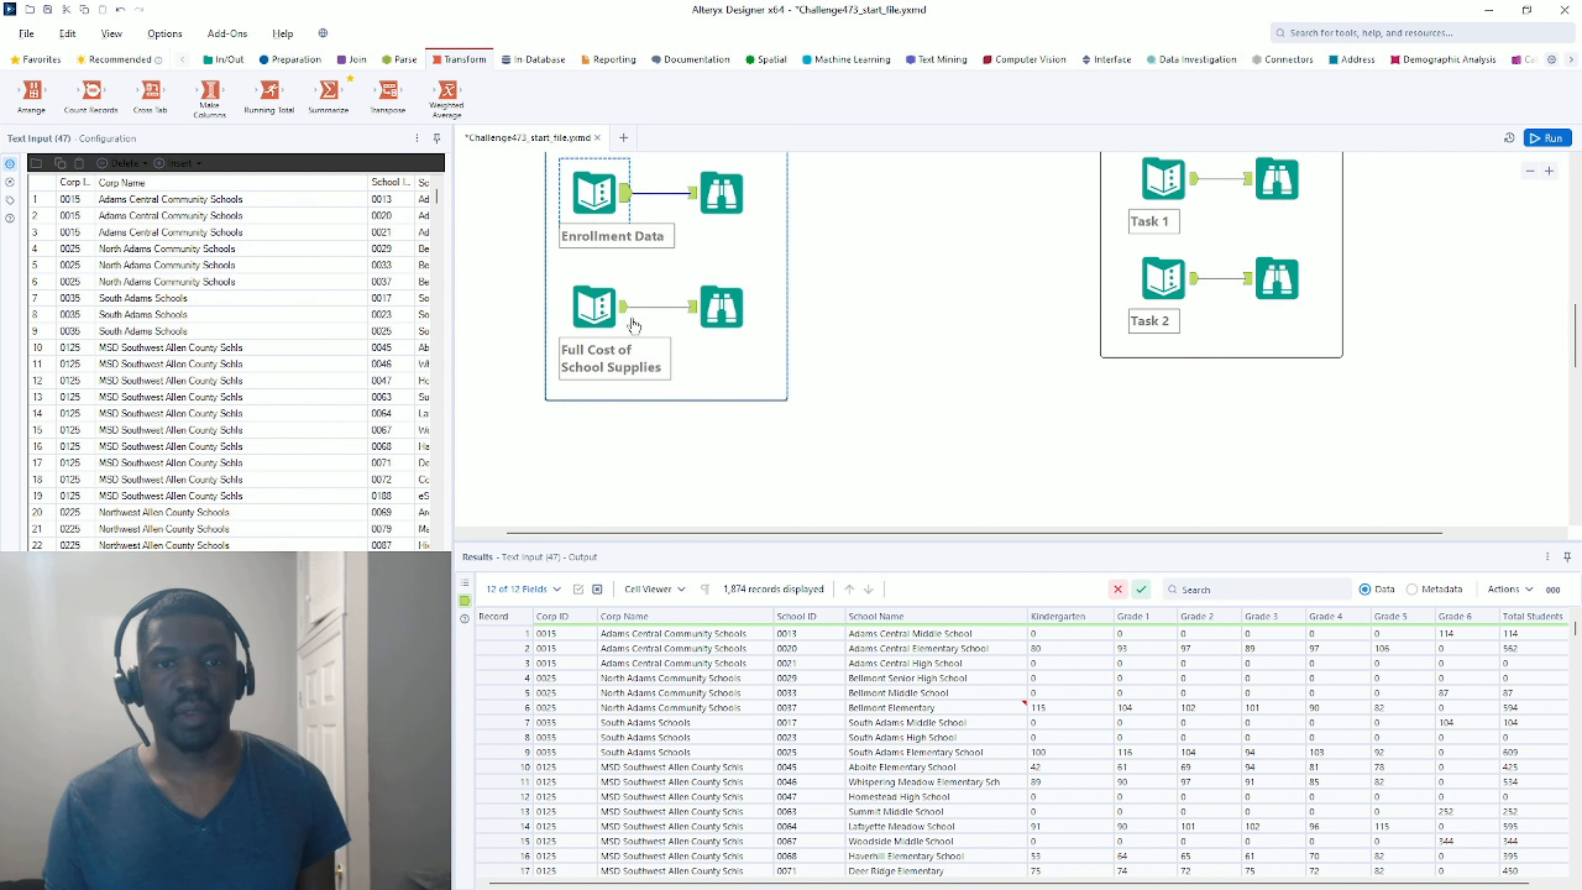
{"action": "scroll", "coordinate": [623, 330], "scroll_direction": "up", "scroll_amount": 1}
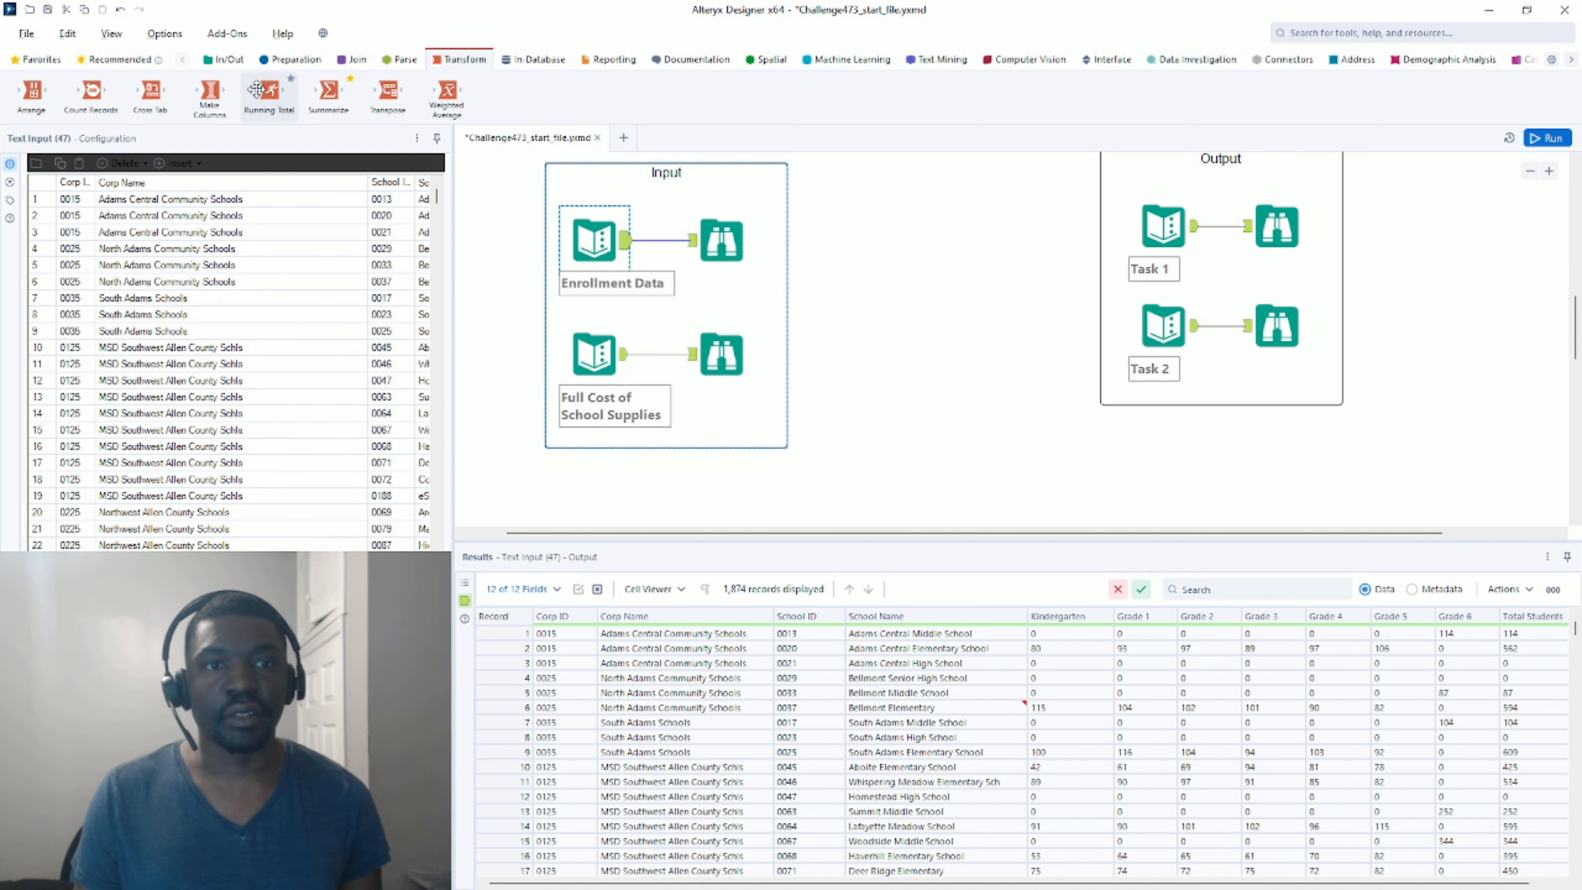
Place a Transpose tool below the Input group, fed by Enrollment Data.
{"action": "left_click_drag", "start_coordinate": [389, 93], "coordinate": [823, 481]}
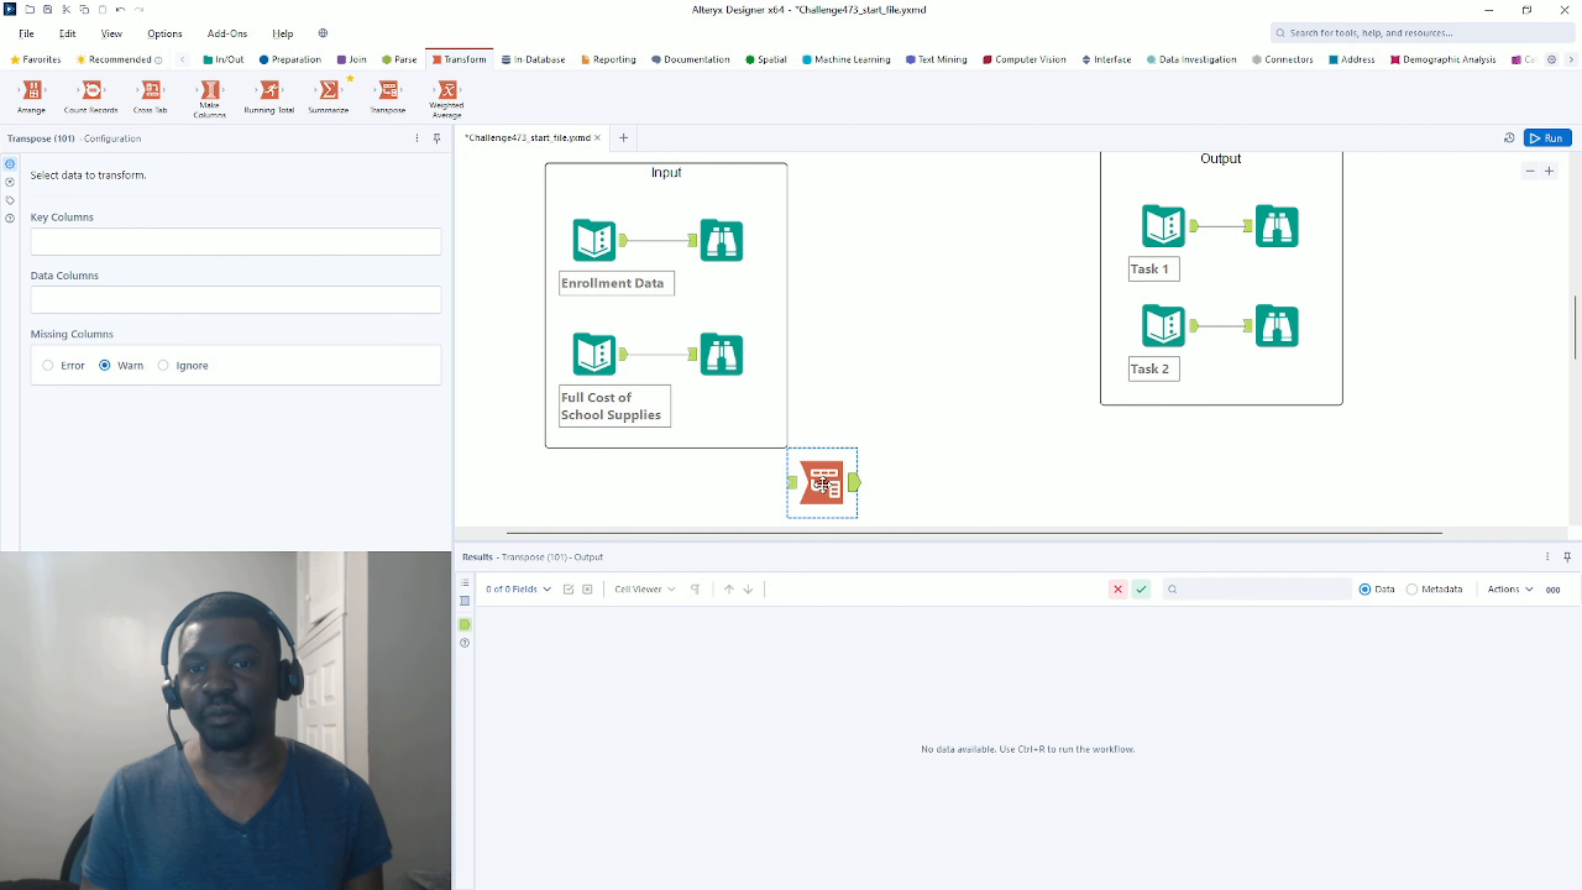
{"action": "left_click_drag", "start_coordinate": [627, 246], "coordinate": [789, 482]}
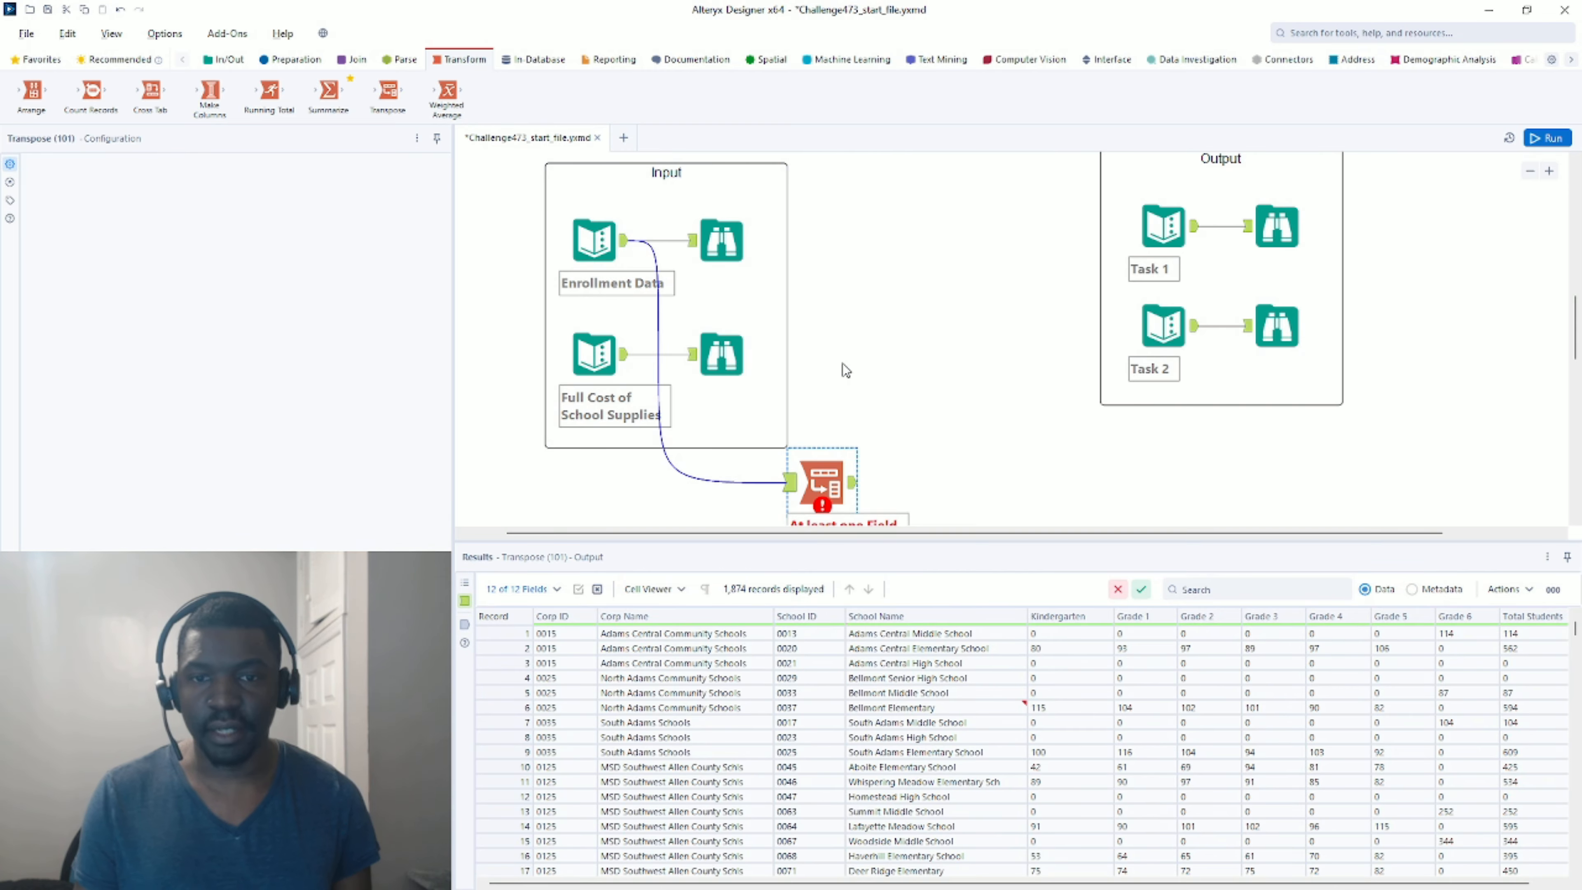
{"action": "scroll", "coordinate": [842, 364], "scroll_direction": "down", "scroll_amount": 2}
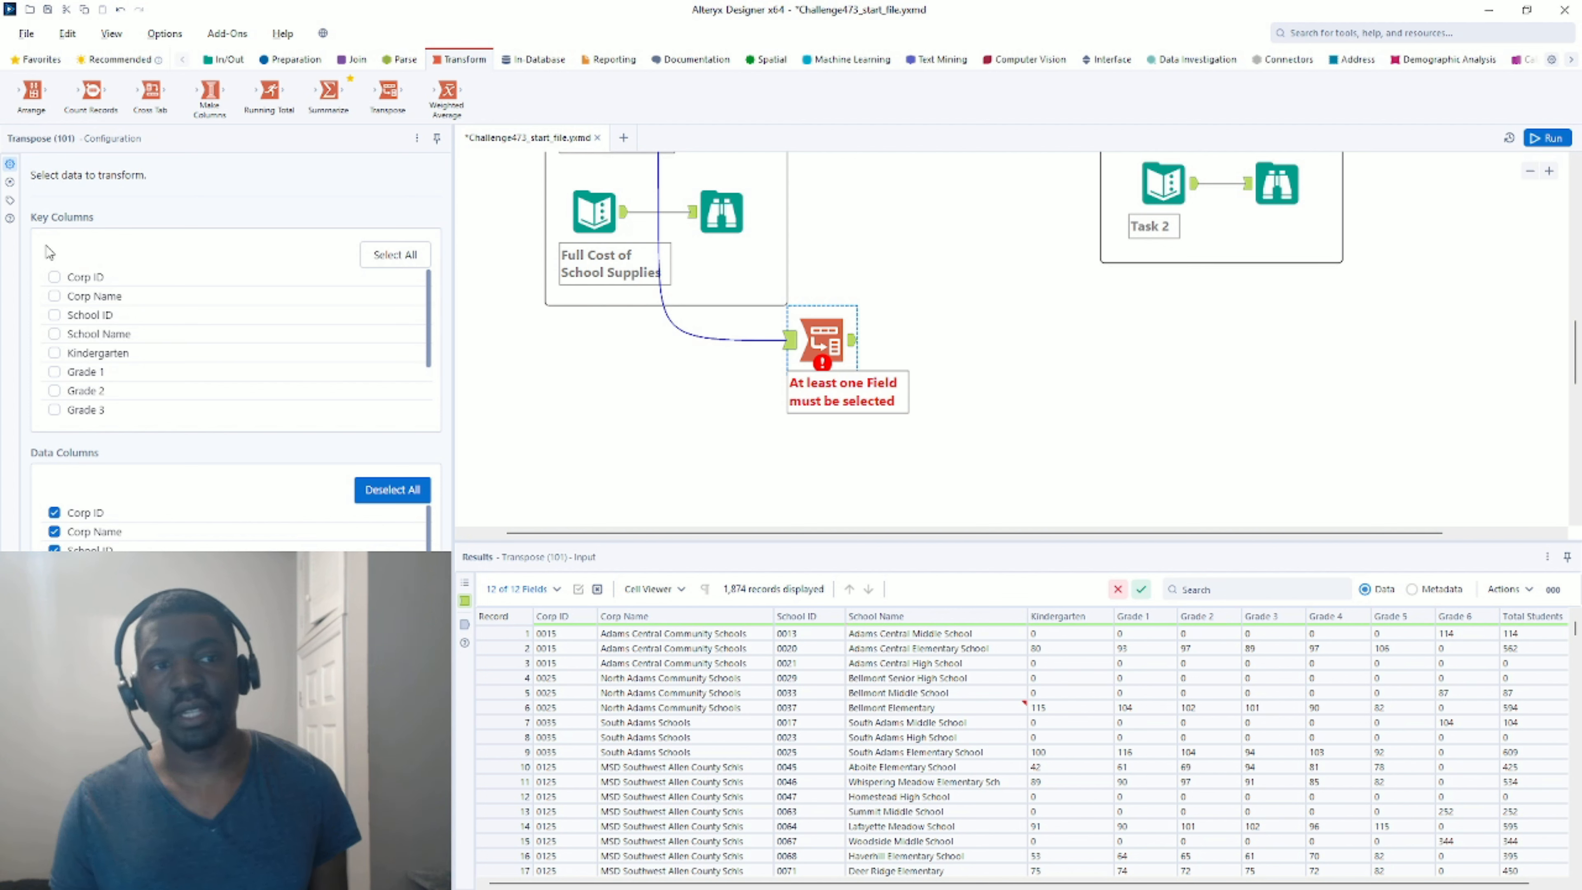
Keep Corp ID, Corp Name, School ID, School Name and Total Students as key columns, then run.
{"action": "left_click", "coordinate": [54, 278]}
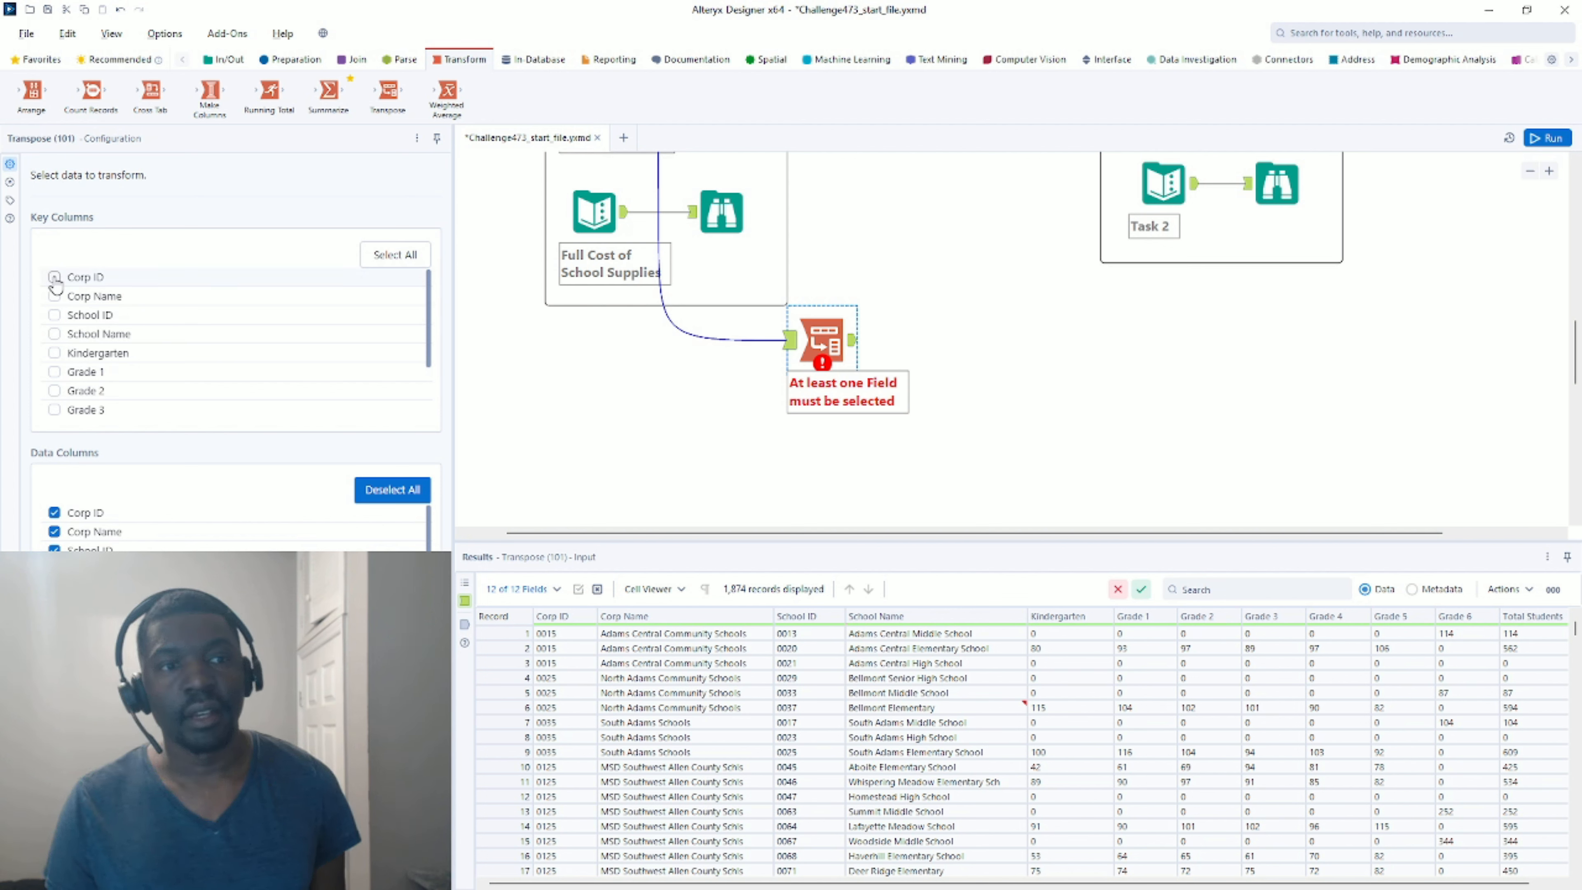
{"action": "left_click", "coordinate": [53, 297]}
{"action": "left_click", "coordinate": [54, 315]}
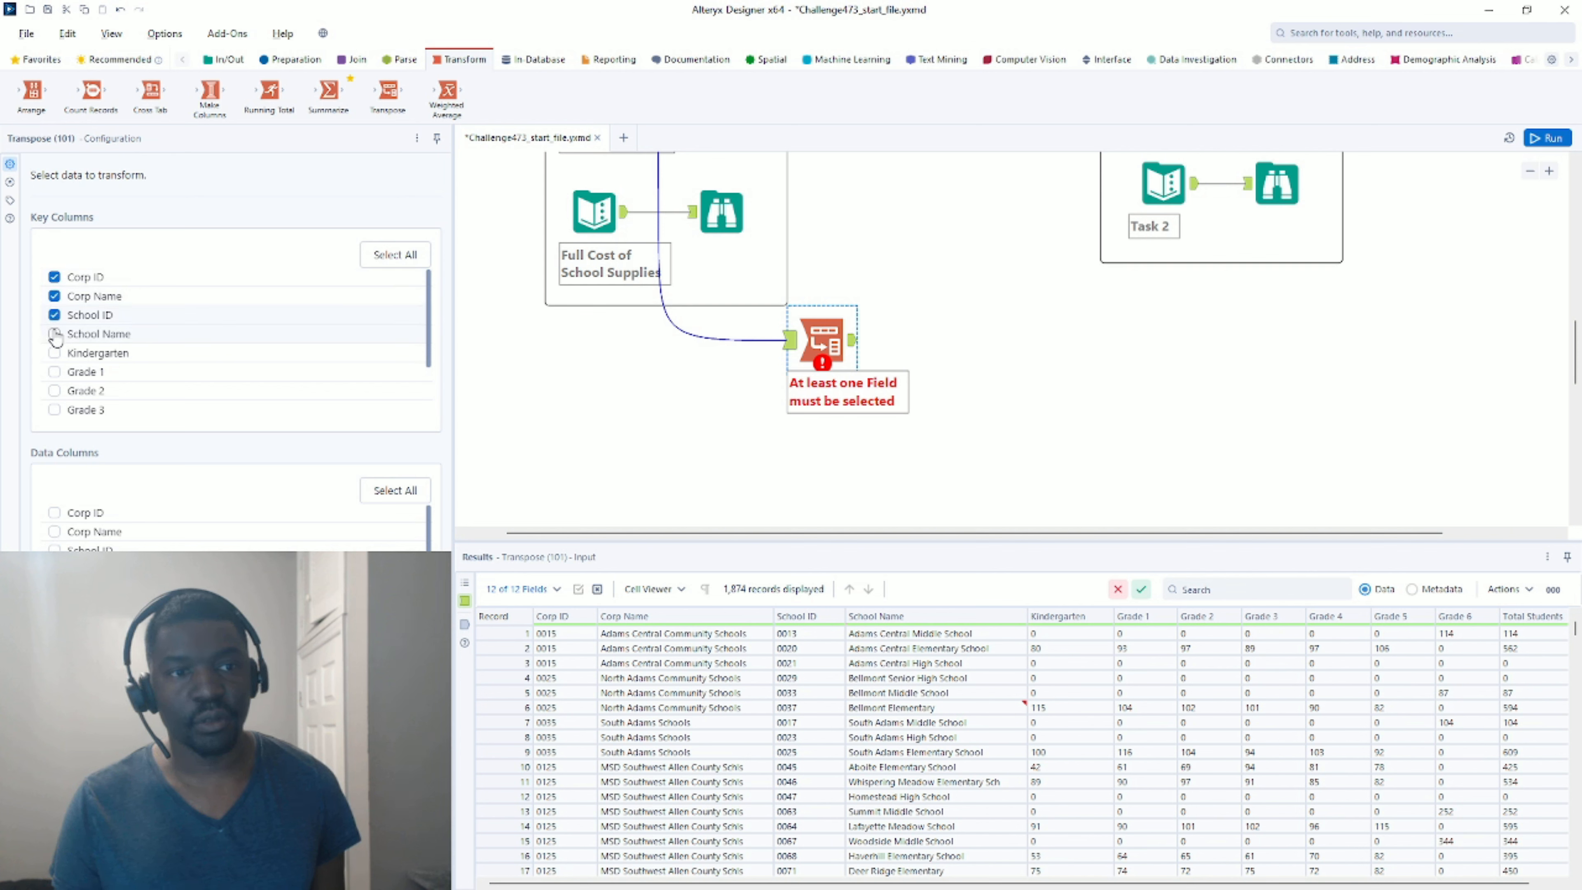
{"action": "left_click", "coordinate": [55, 334]}
{"action": "scroll", "coordinate": [131, 345], "scroll_direction": "down", "scroll_amount": 2}
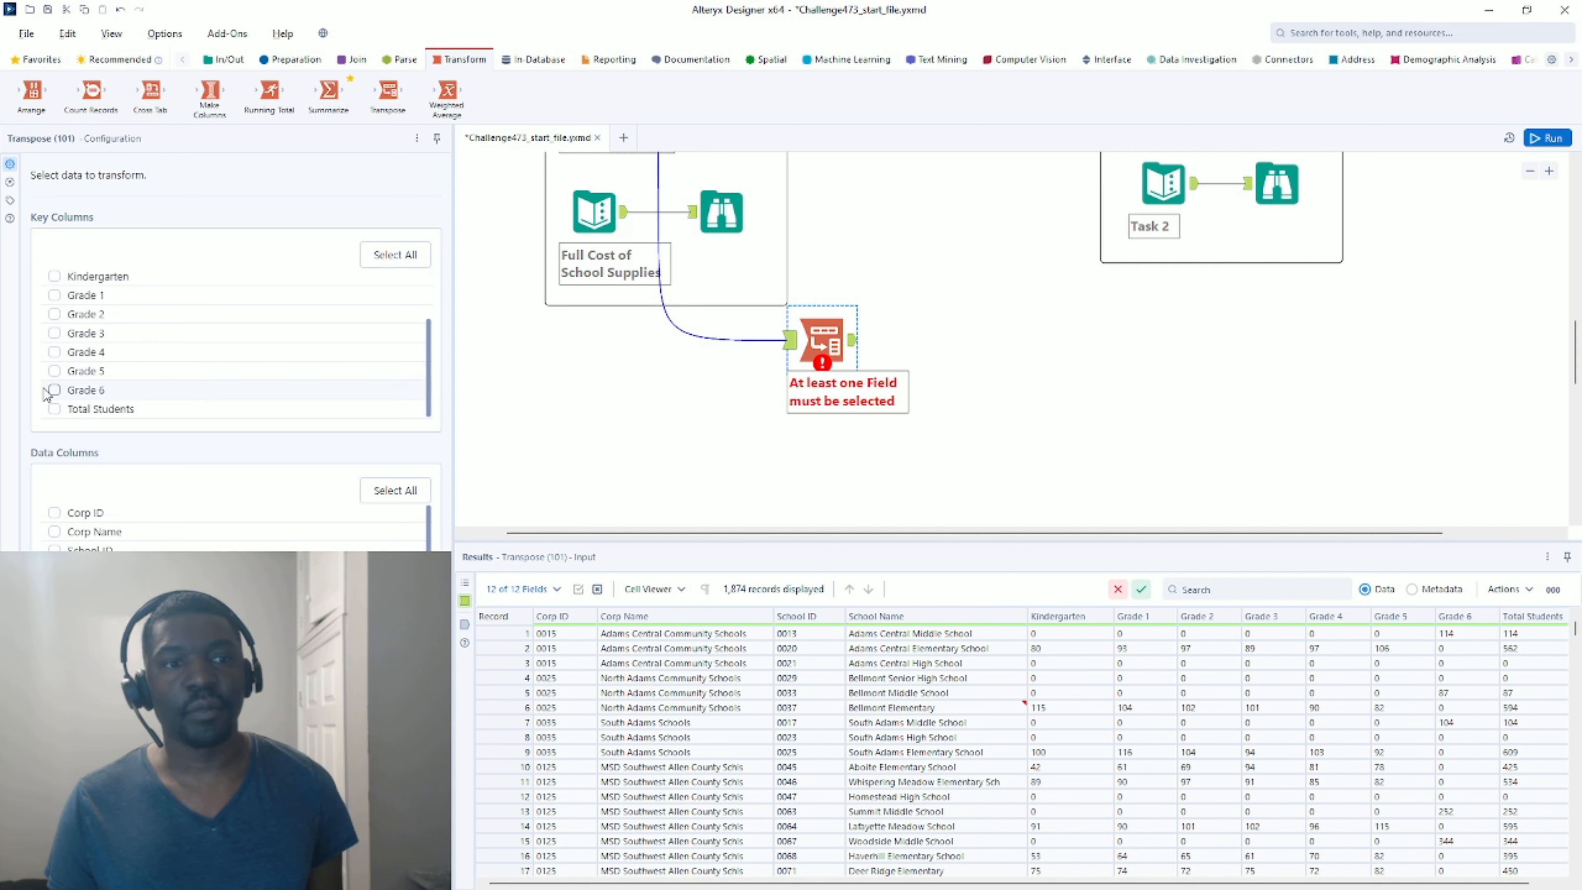
{"action": "left_click", "coordinate": [55, 409]}
{"action": "scroll", "coordinate": [171, 394], "scroll_direction": "up", "scroll_amount": 2}
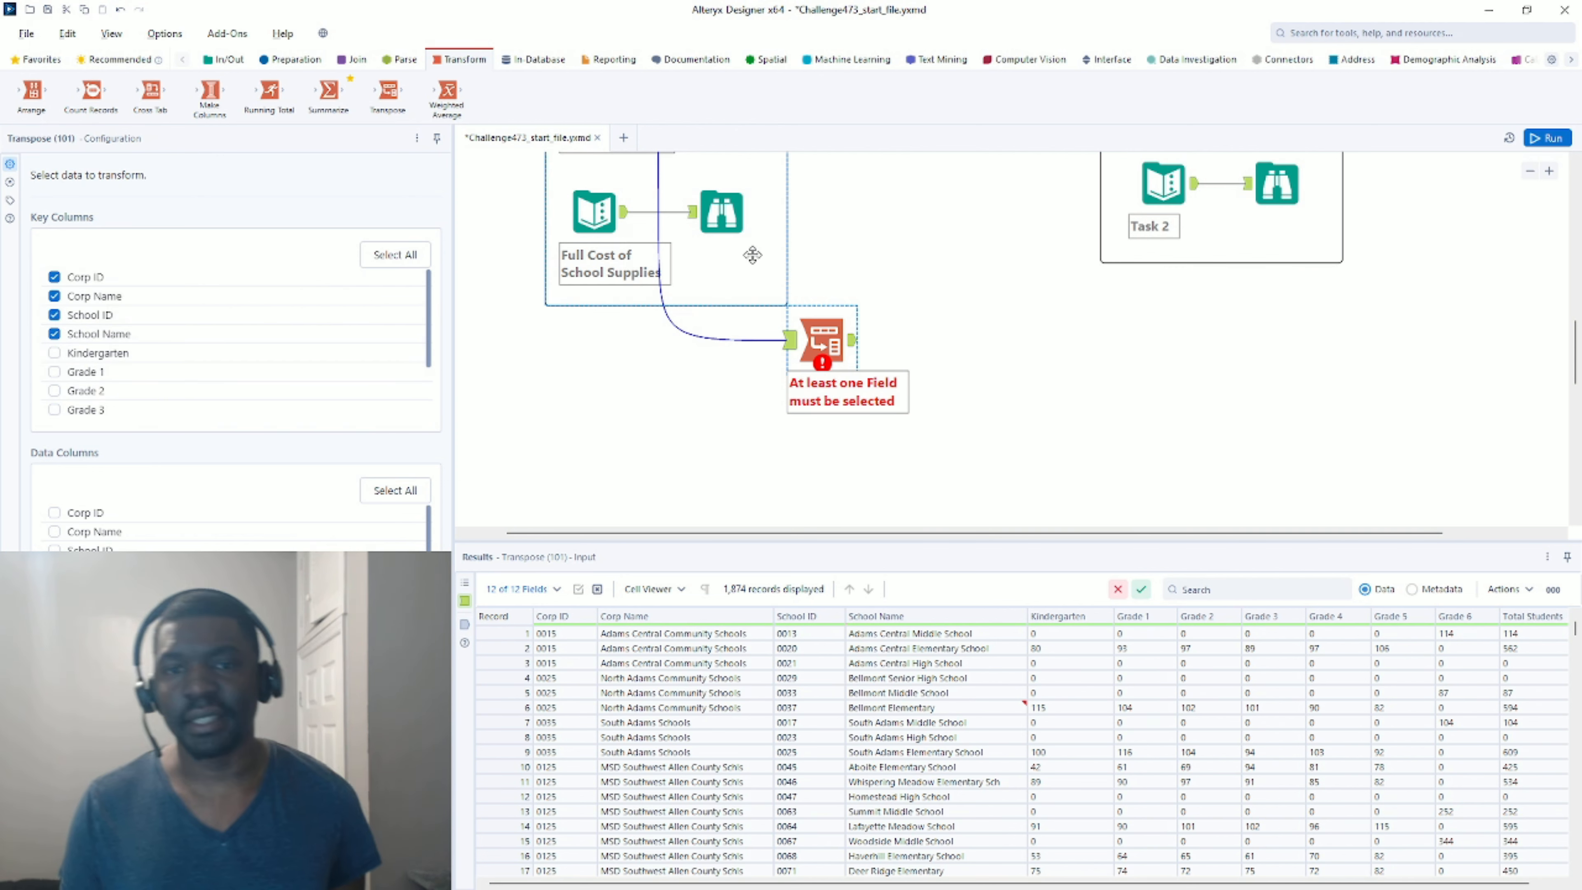
{"action": "scroll", "coordinate": [944, 283], "scroll_direction": "up", "scroll_amount": 2}
{"action": "scroll", "coordinate": [937, 275], "scroll_direction": "up", "scroll_amount": 1}
{"action": "scroll", "coordinate": [935, 283], "scroll_direction": "down", "scroll_amount": 3}
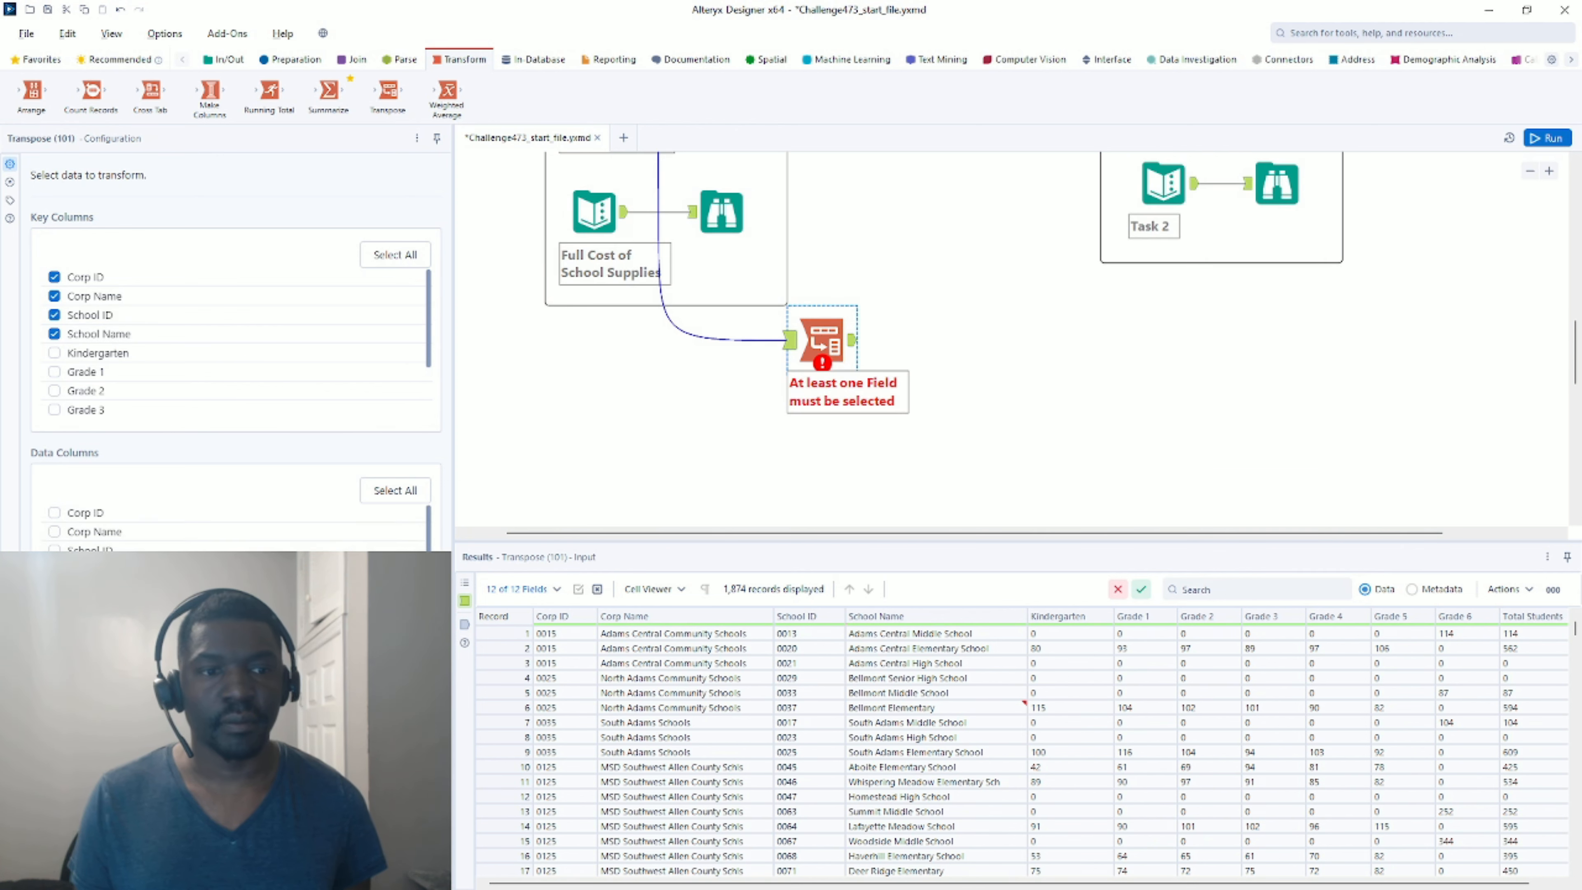
{"action": "left_click", "coordinate": [1548, 138]}
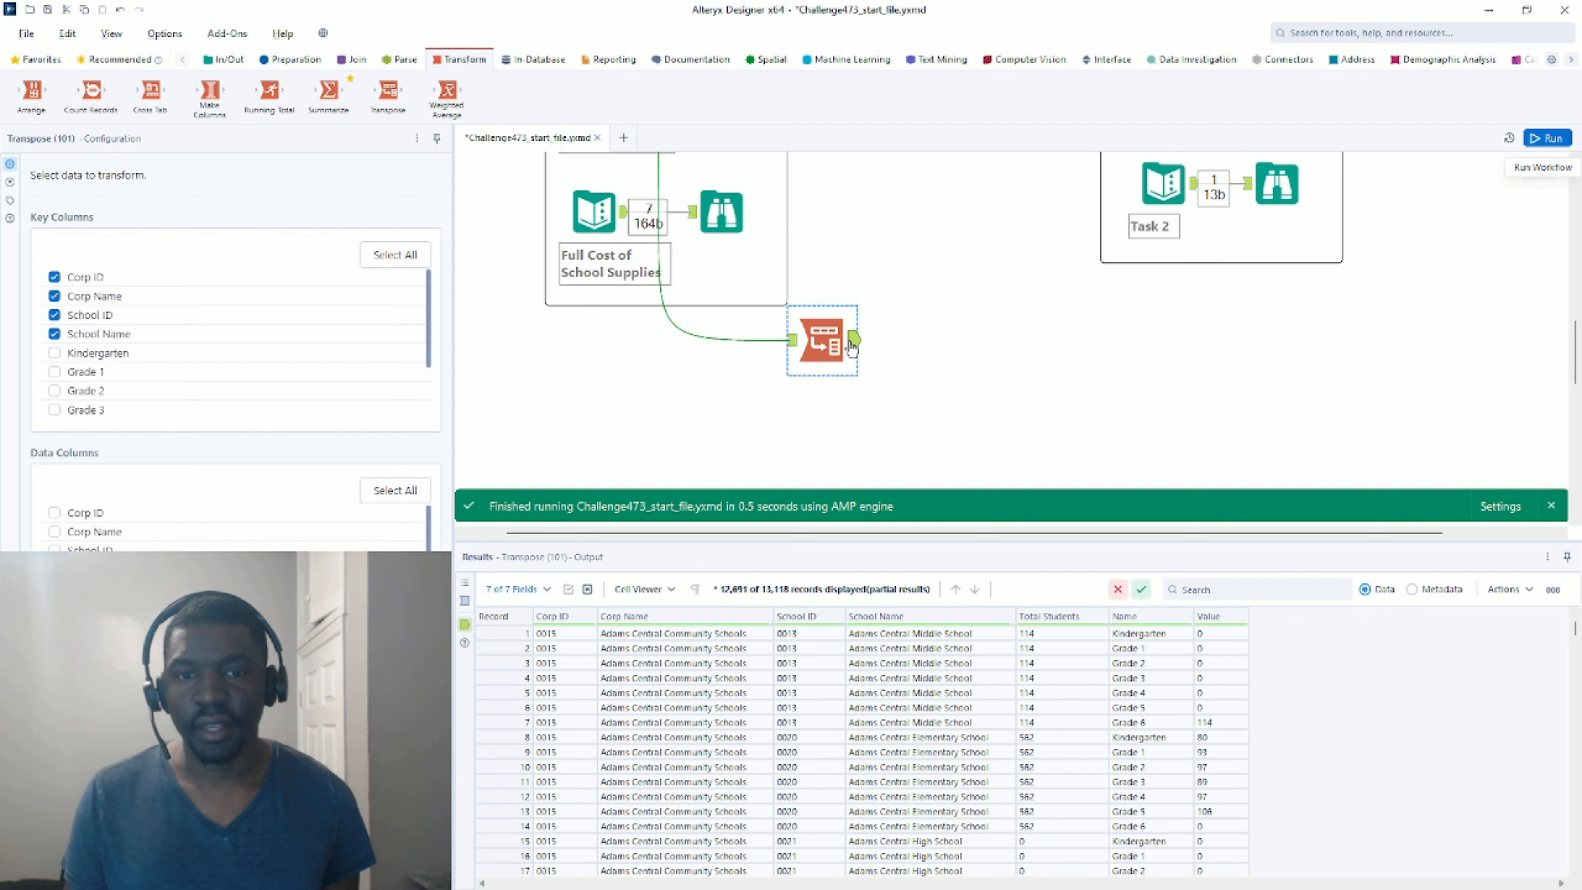
Review the transposed rows' grade names, values and repeated Total Students for the first school.
{"action": "left_click", "coordinate": [1151, 634]}
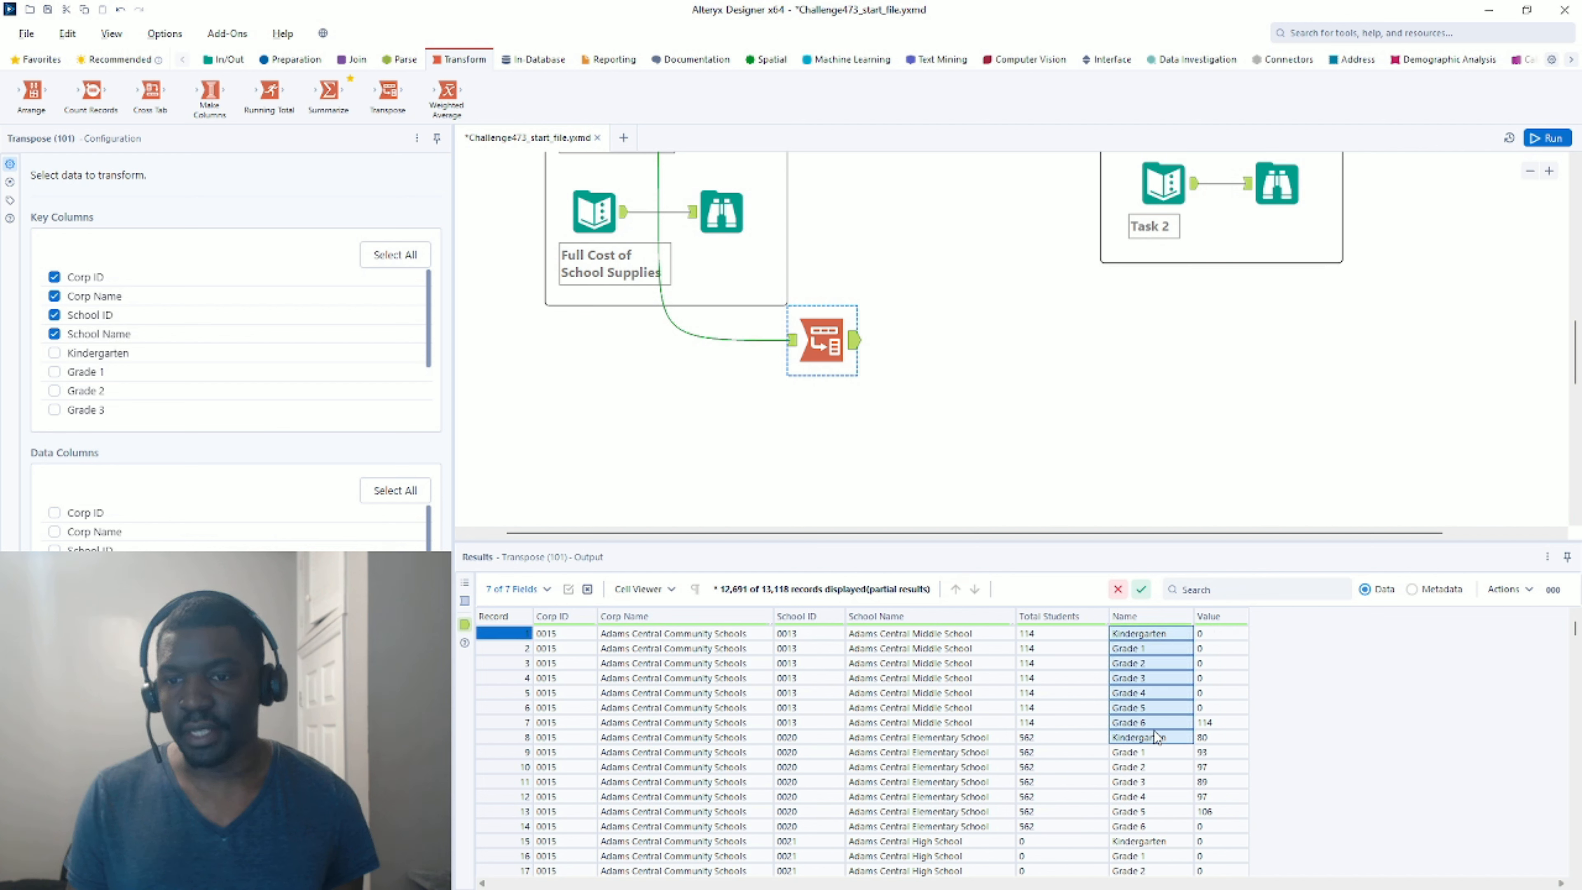
{"action": "left_click_drag", "start_coordinate": [1154, 731], "coordinate": [1155, 732]}
{"action": "left_click_drag", "start_coordinate": [1209, 637], "coordinate": [1211, 717]}
{"action": "left_click_drag", "start_coordinate": [1058, 722], "coordinate": [1070, 606]}
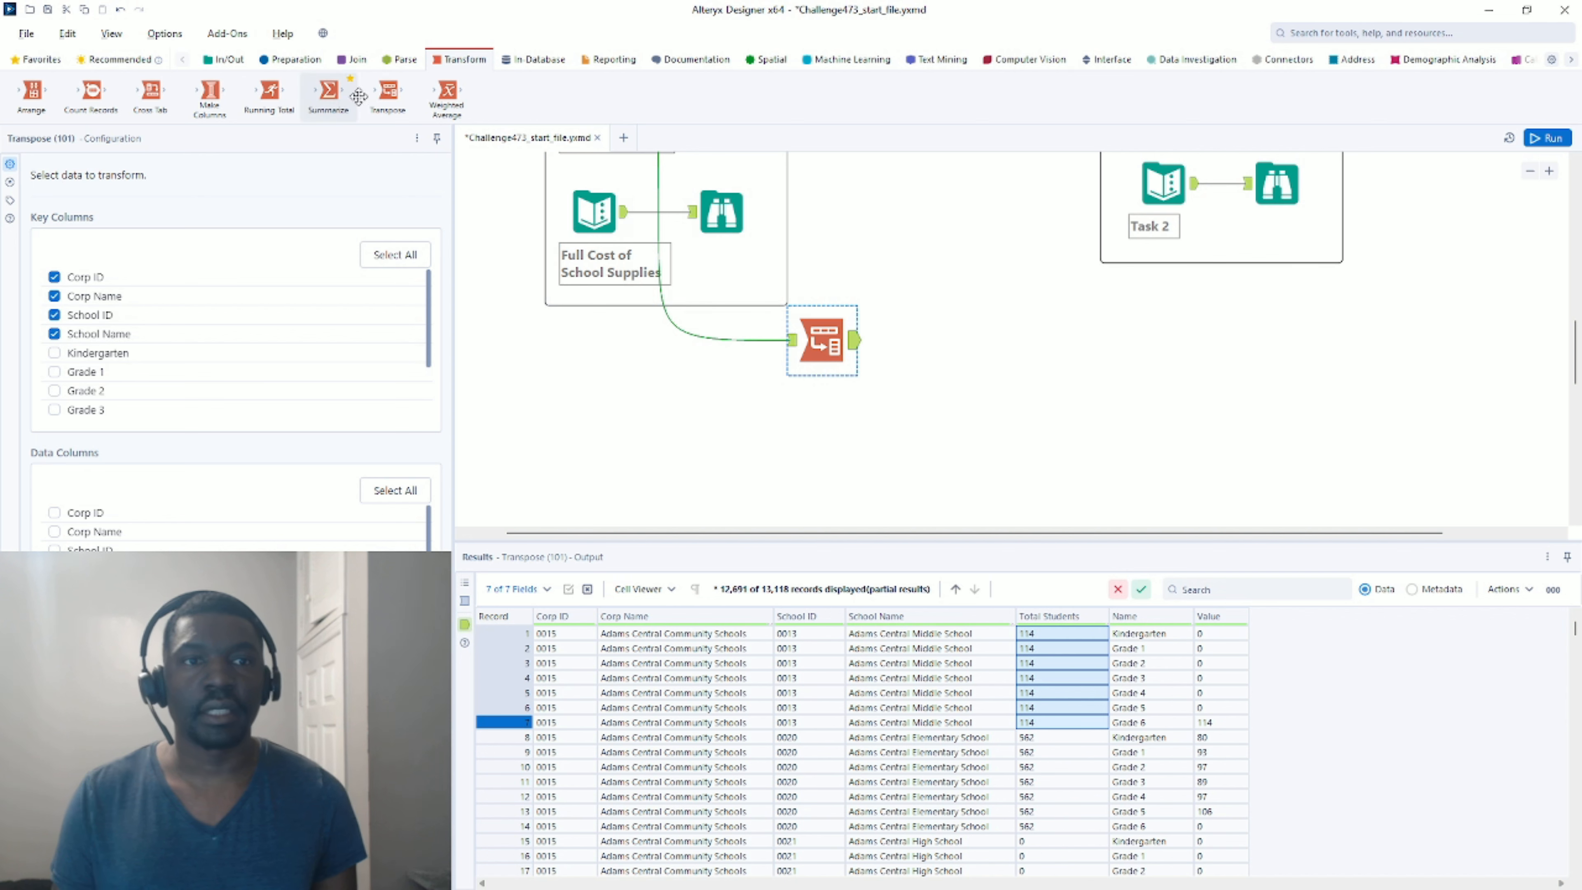
Add a Join fed by Transpose on the left and Full Cost of School Supplies on the right.
{"action": "left_click", "coordinate": [354, 59]}
{"action": "left_click_drag", "start_coordinate": [211, 87], "coordinate": [917, 389]}
{"action": "left_click_drag", "start_coordinate": [625, 212], "coordinate": [921, 411]}
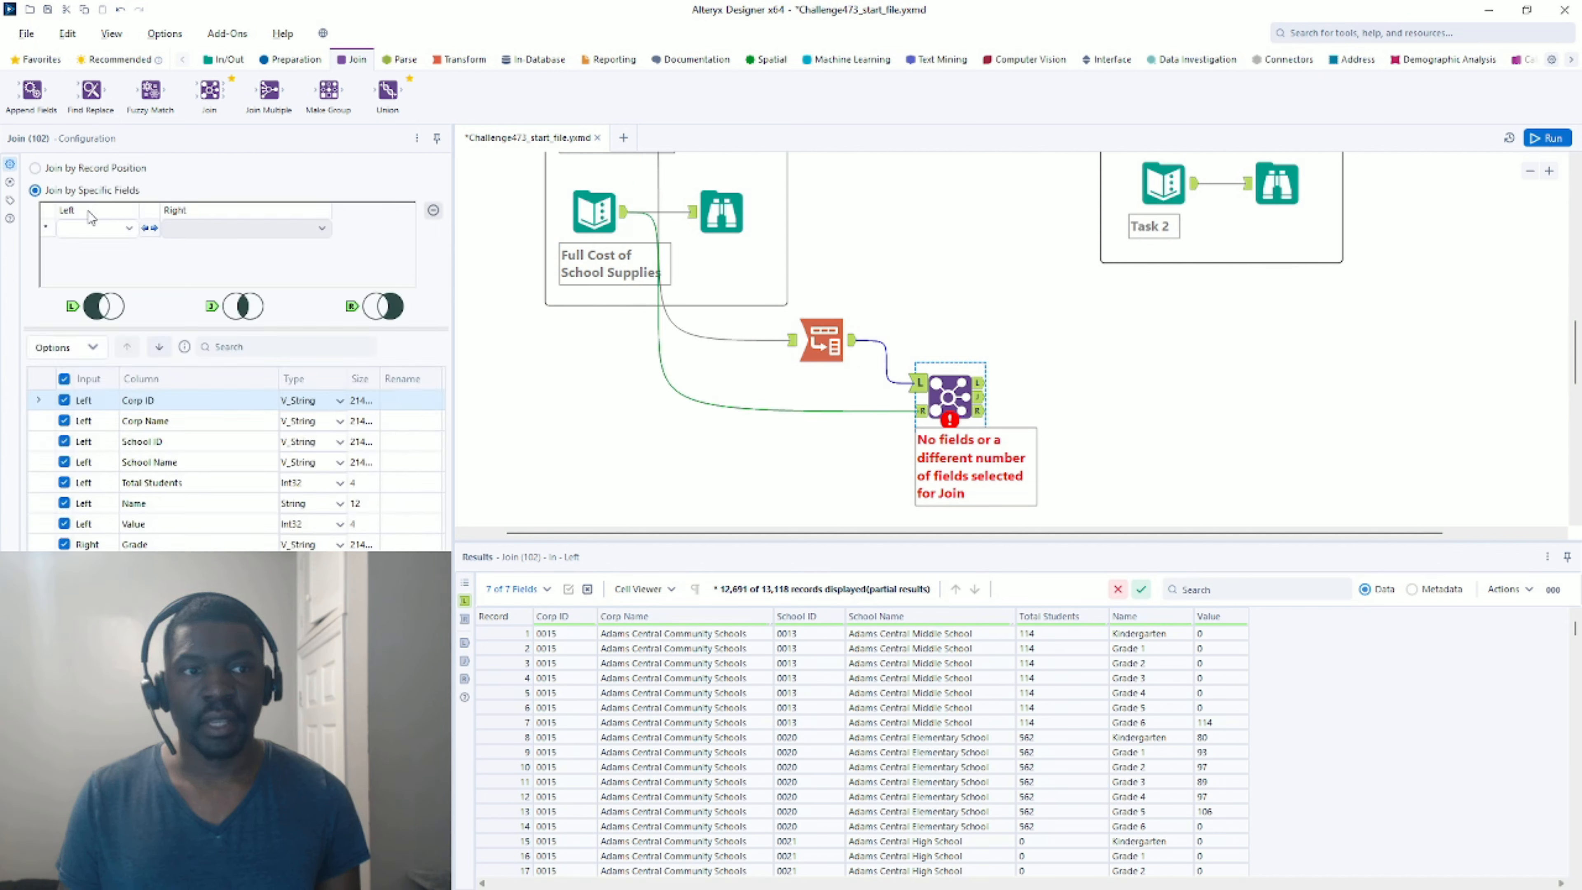
Join on left field Name and right field Grade, then run the workflow.
{"action": "left_click", "coordinate": [94, 228]}
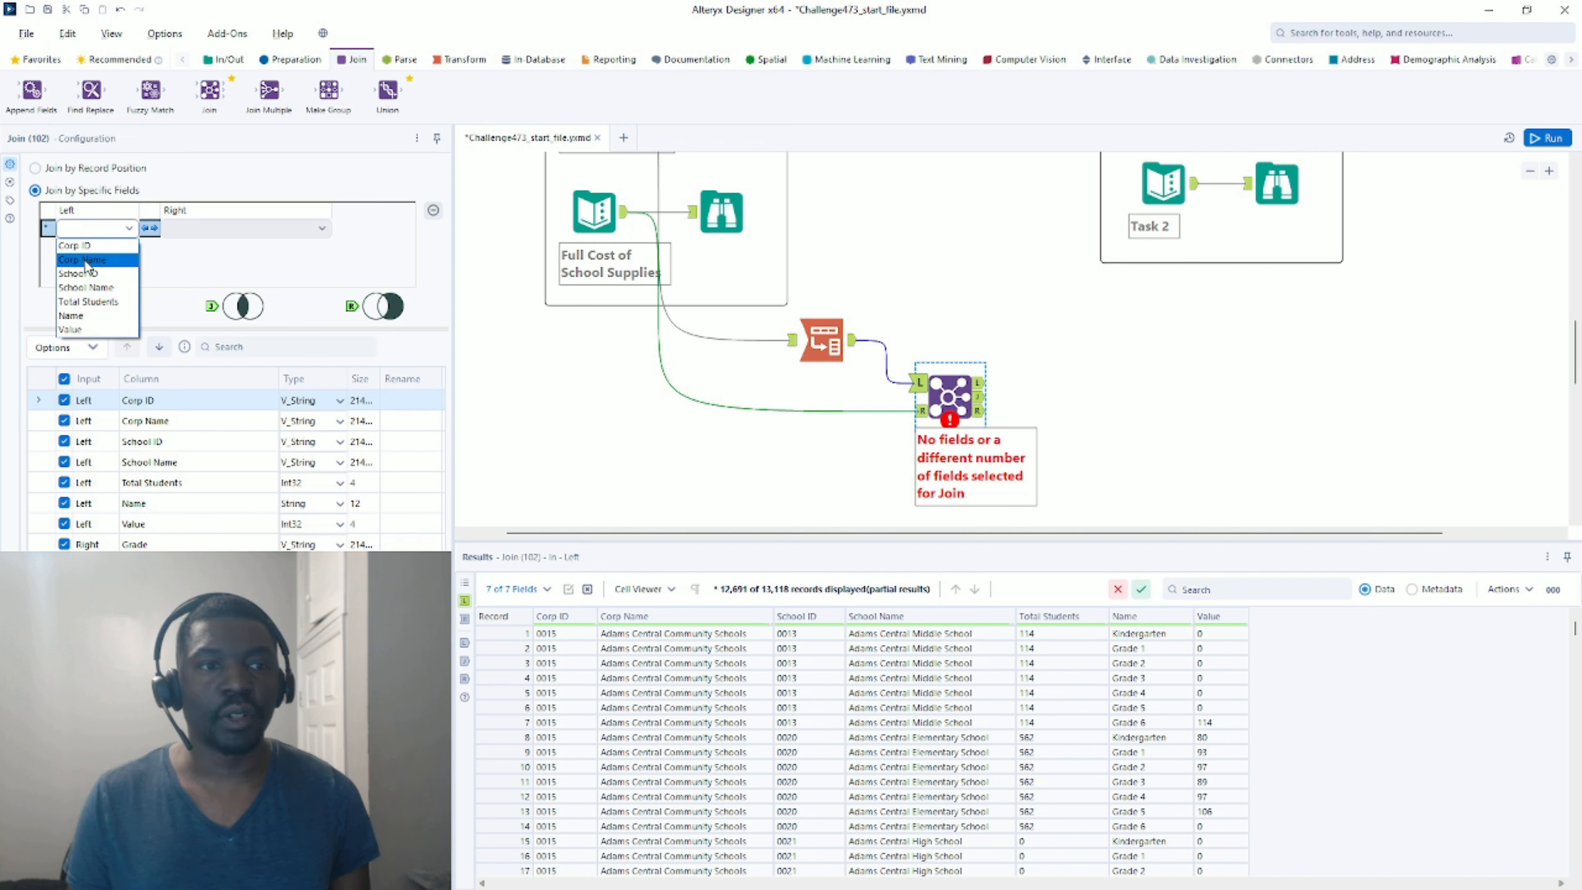
{"action": "left_click", "coordinate": [84, 315]}
{"action": "left_click", "coordinate": [206, 229]}
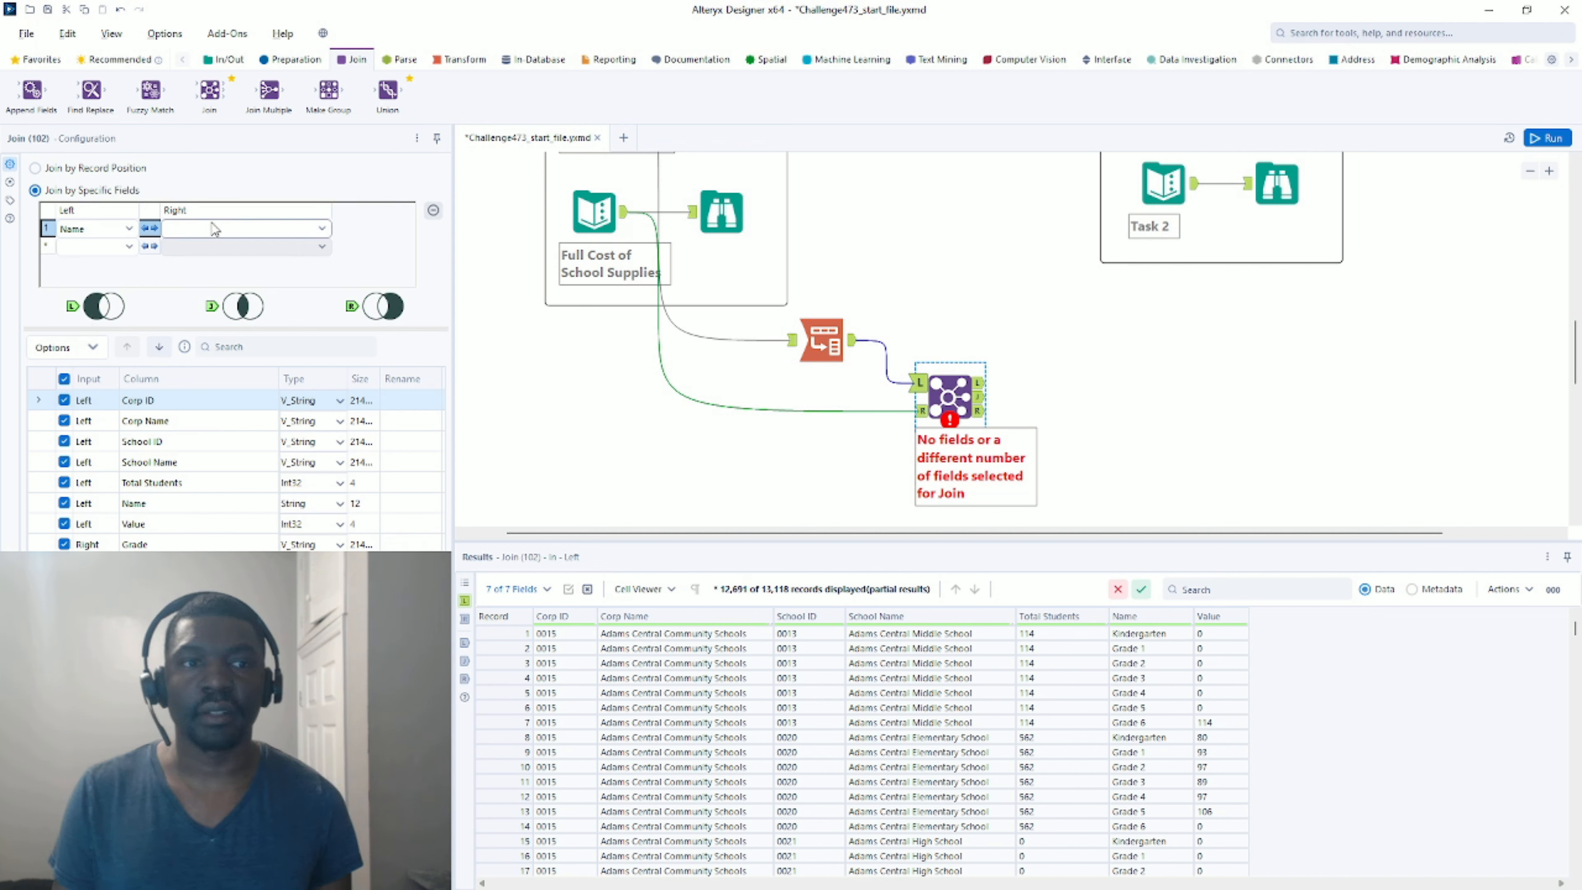
{"action": "left_click", "coordinate": [207, 248]}
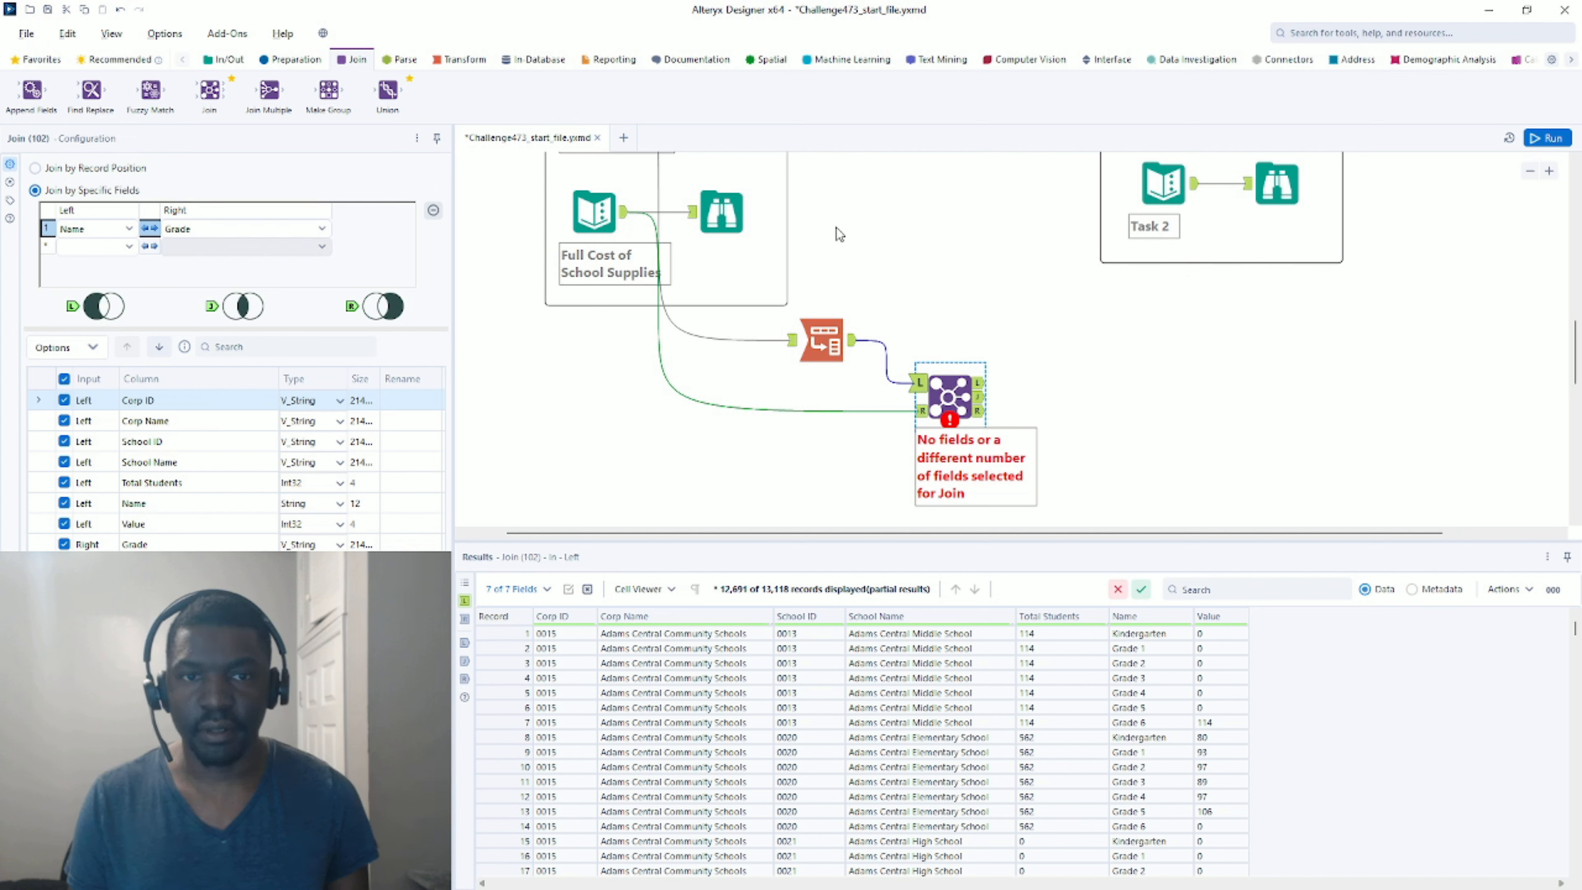
{"action": "scroll", "coordinate": [604, 218], "scroll_direction": "up", "scroll_amount": 3}
{"action": "scroll", "coordinate": [1177, 200], "scroll_direction": "down", "scroll_amount": 3}
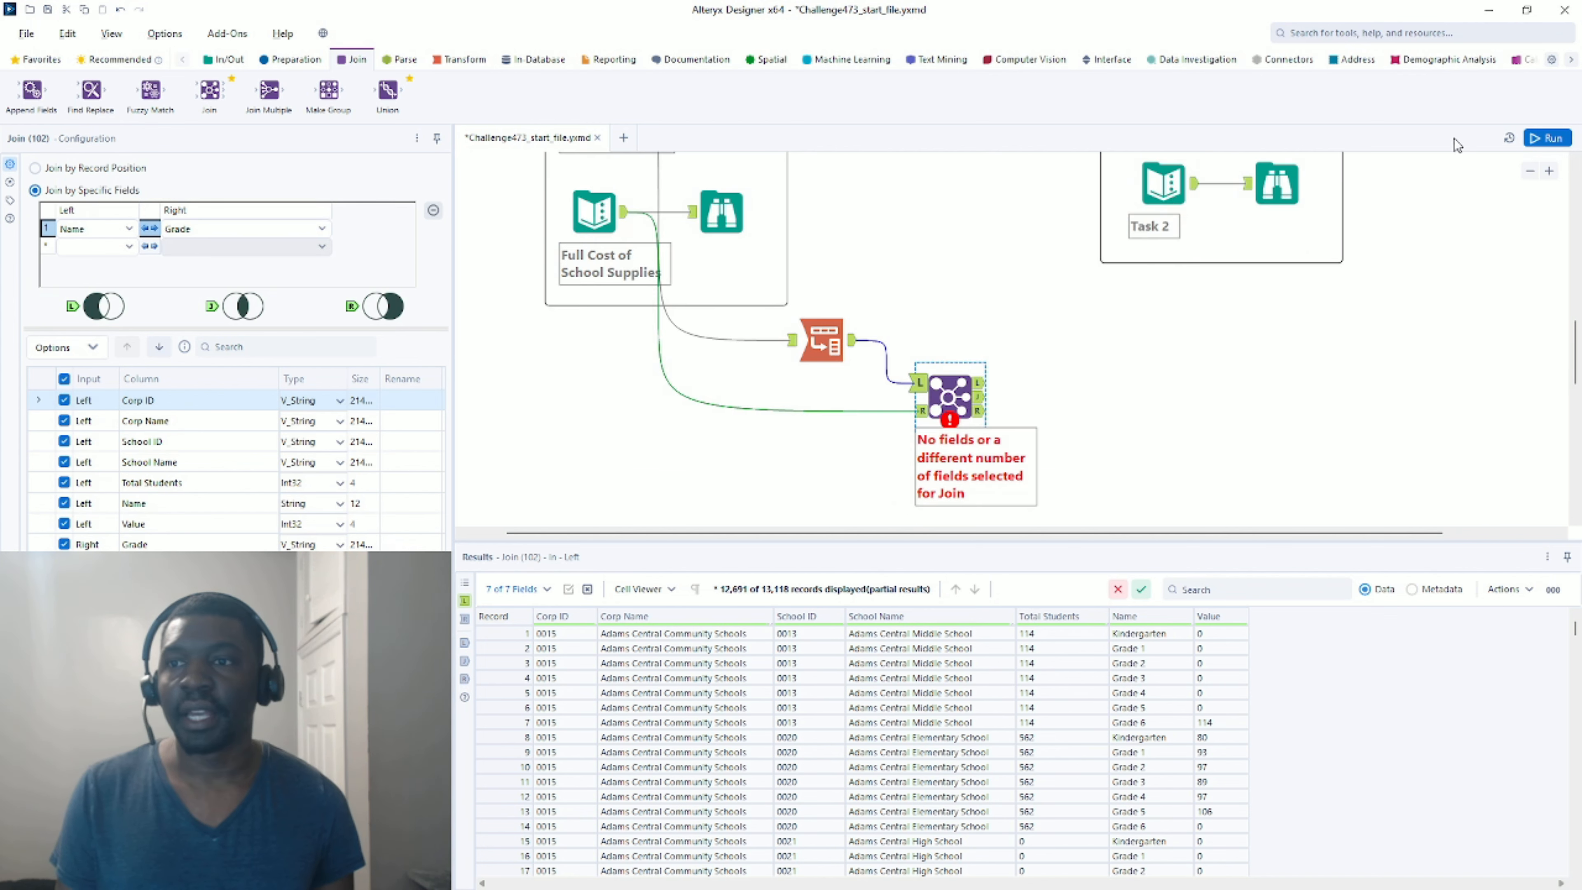
{"action": "left_click", "coordinate": [1548, 137]}
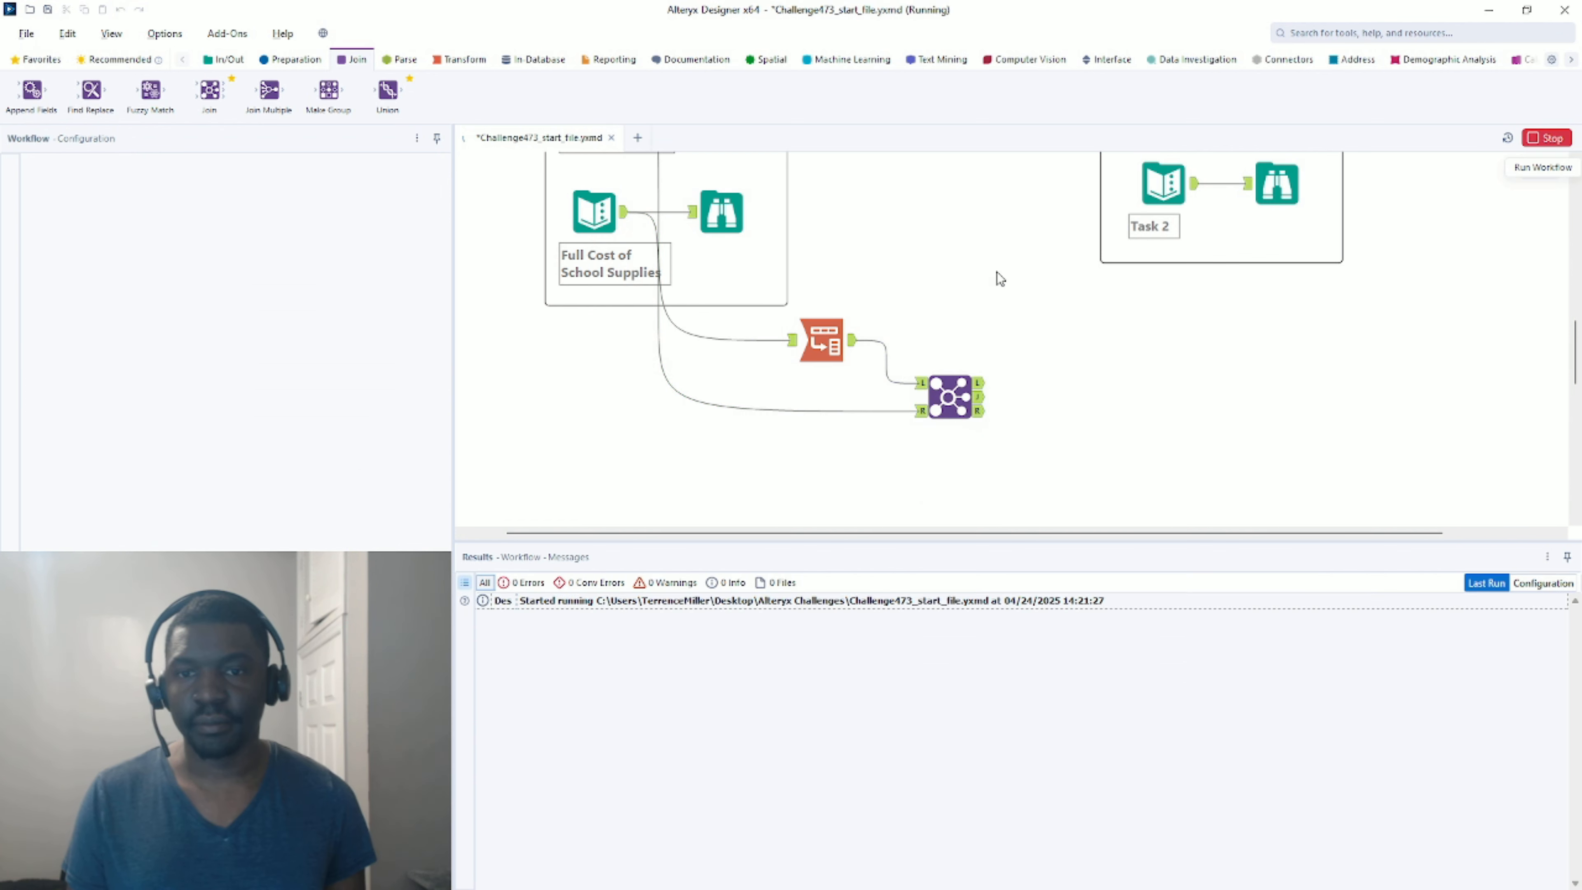
Compare the Join's J, L and R outputs and R input to find unmatched grades like 2nd Grade.
{"action": "left_click", "coordinate": [987, 419]}
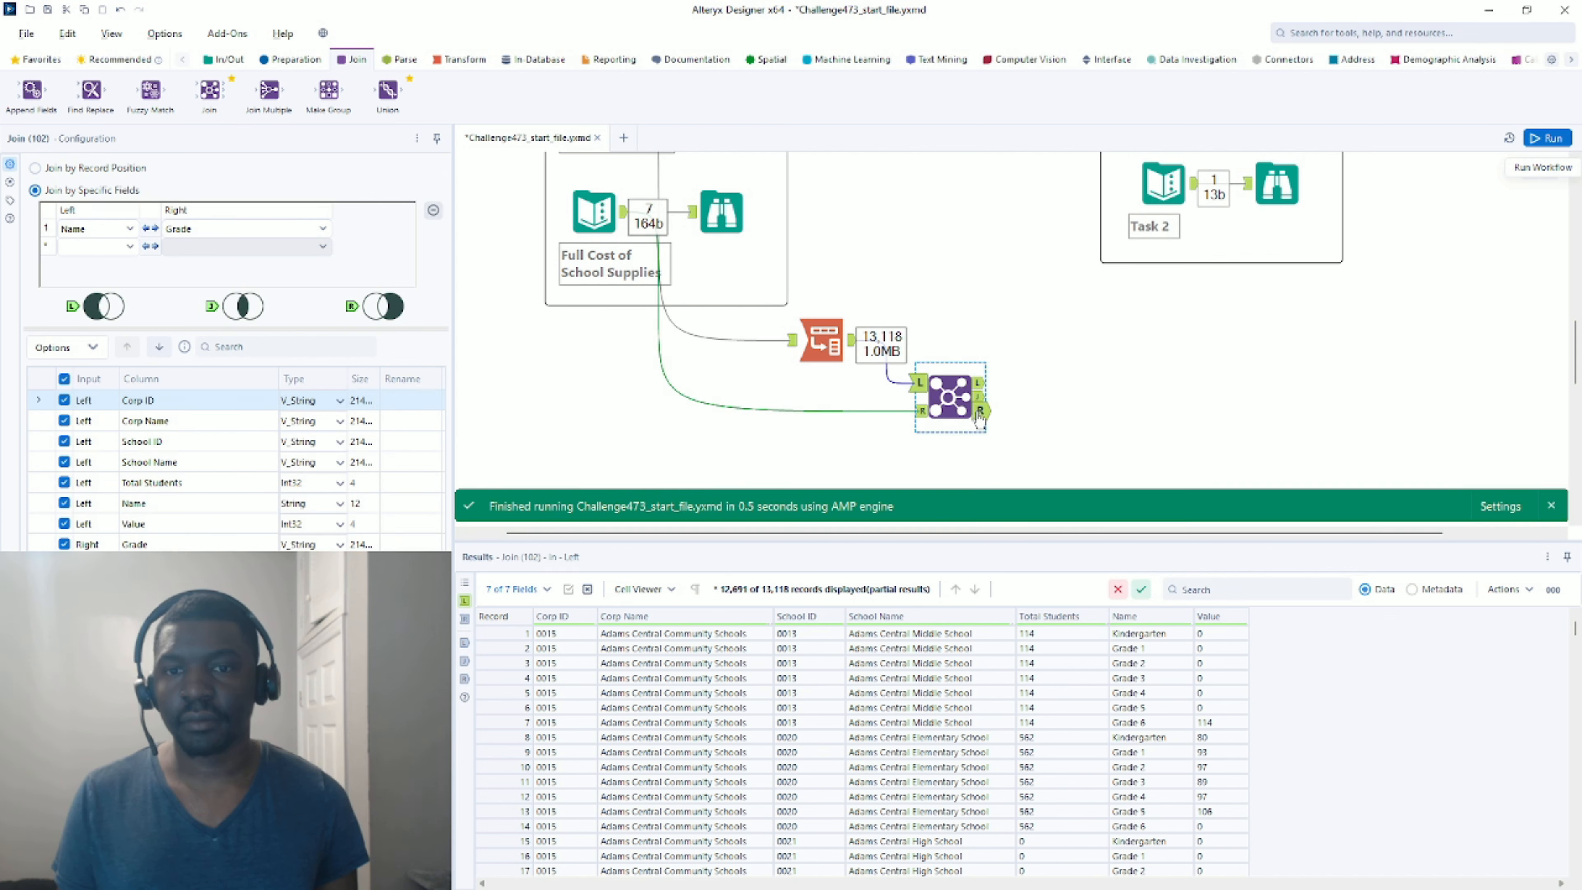
{"action": "left_click", "coordinate": [981, 414]}
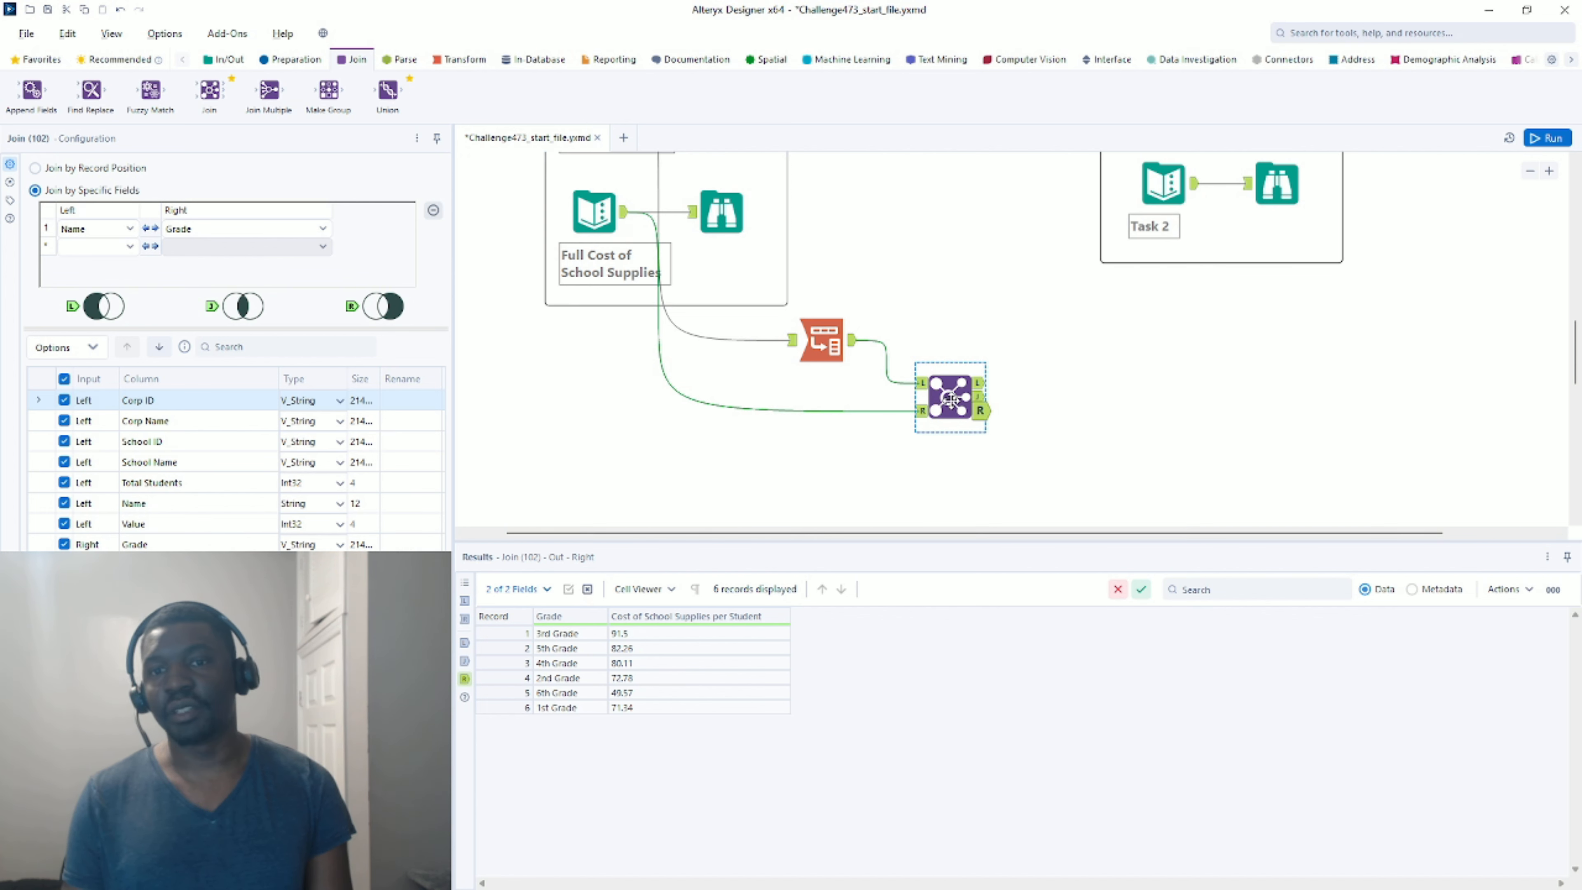
{"action": "left_click", "coordinate": [982, 396]}
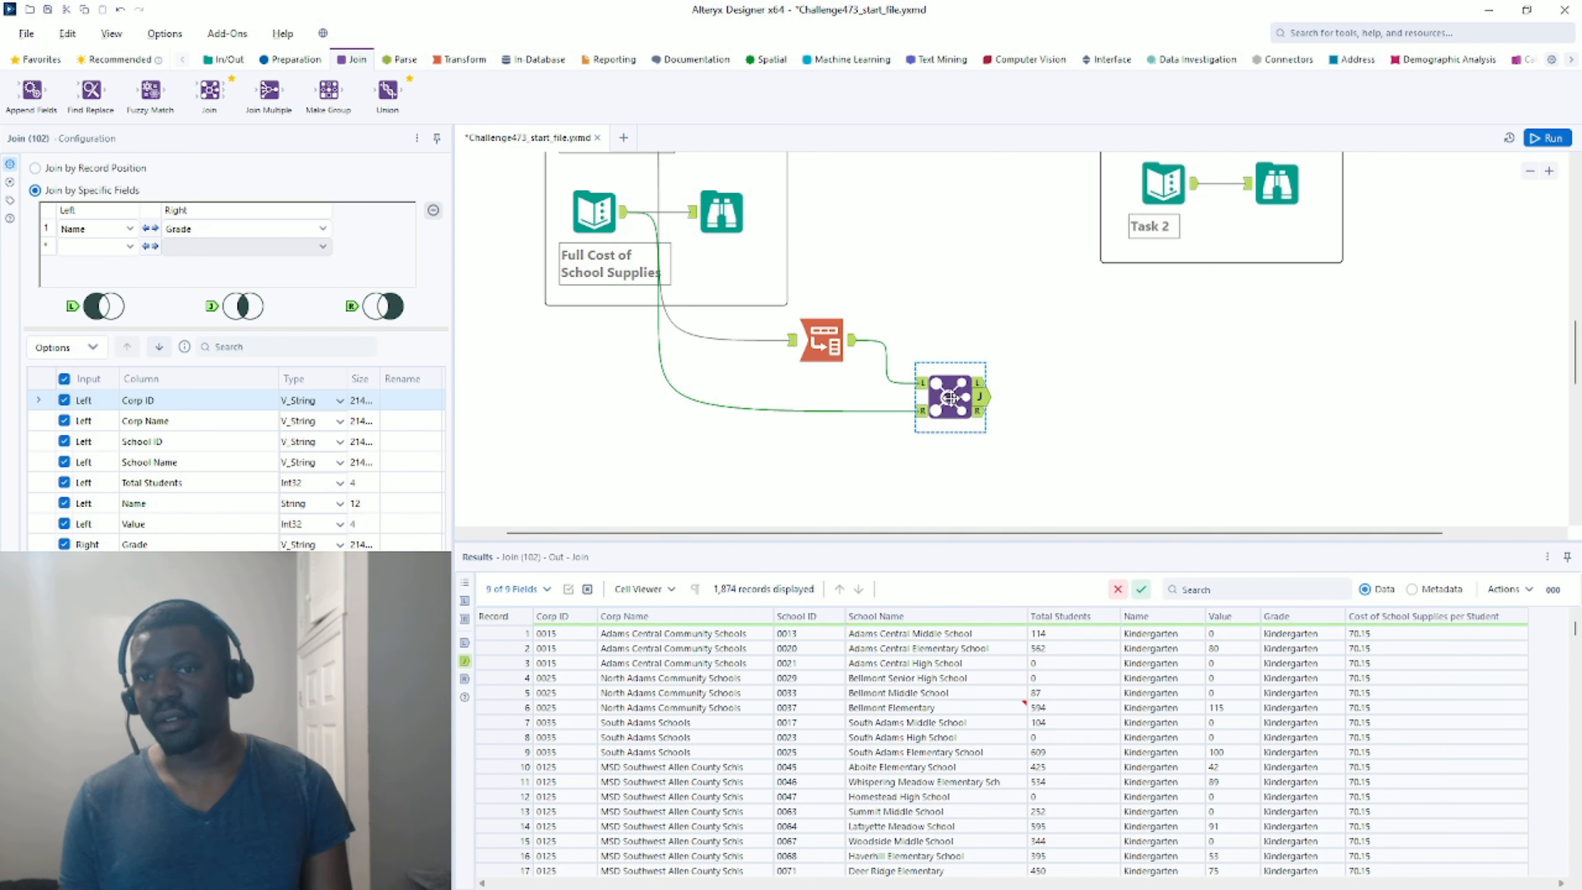
{"action": "left_click", "coordinate": [980, 382]}
{"action": "scroll", "coordinate": [1194, 735], "scroll_direction": "down", "scroll_amount": 14}
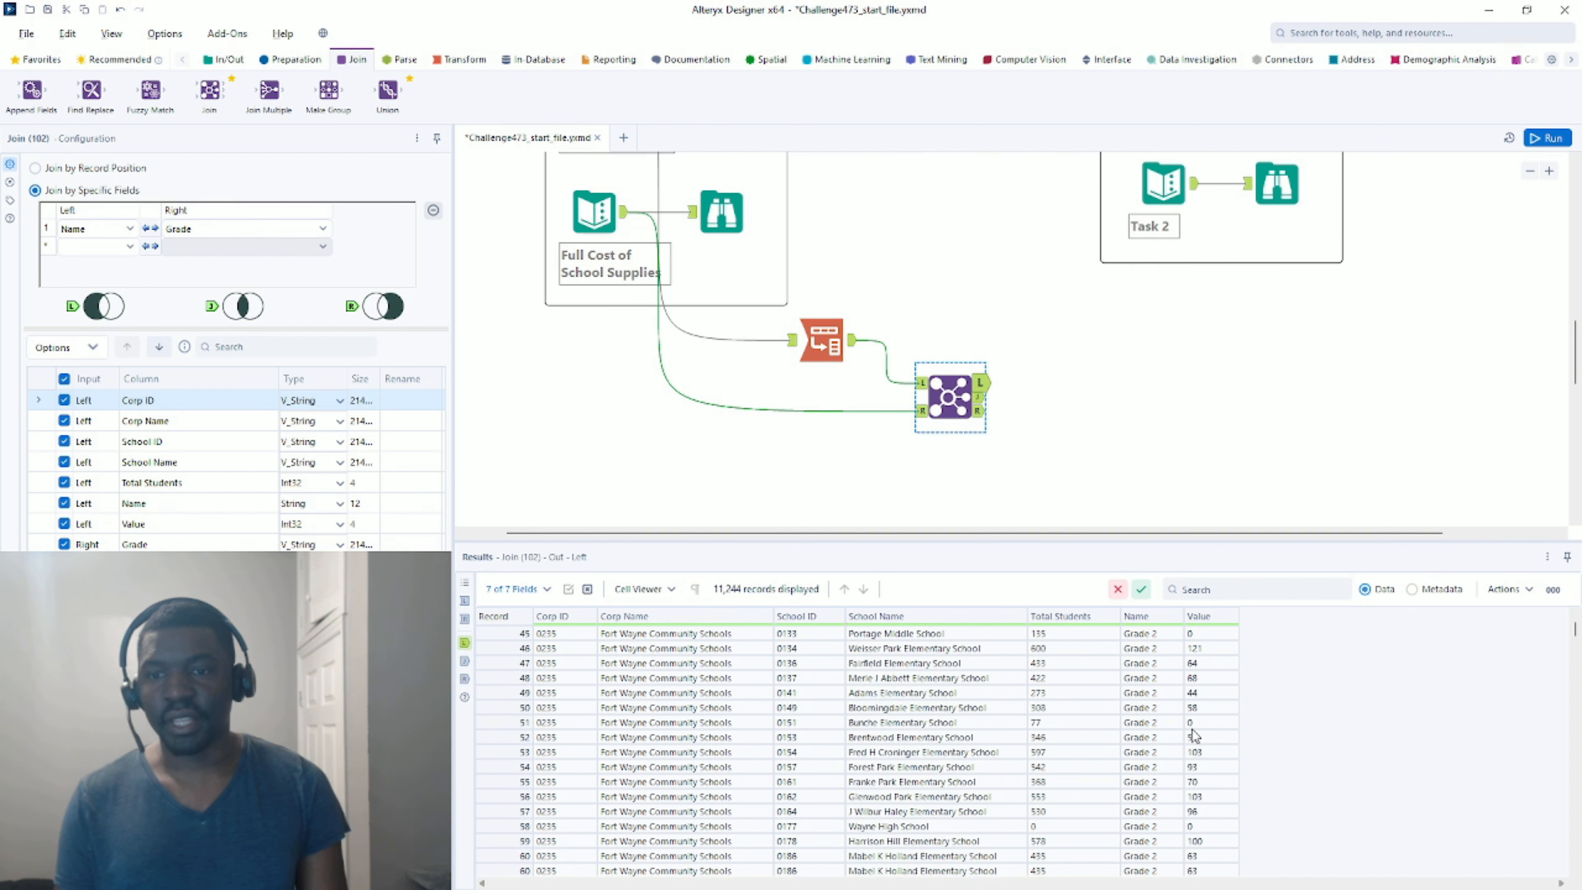
{"action": "scroll", "coordinate": [1194, 736], "scroll_direction": "down", "scroll_amount": 18}
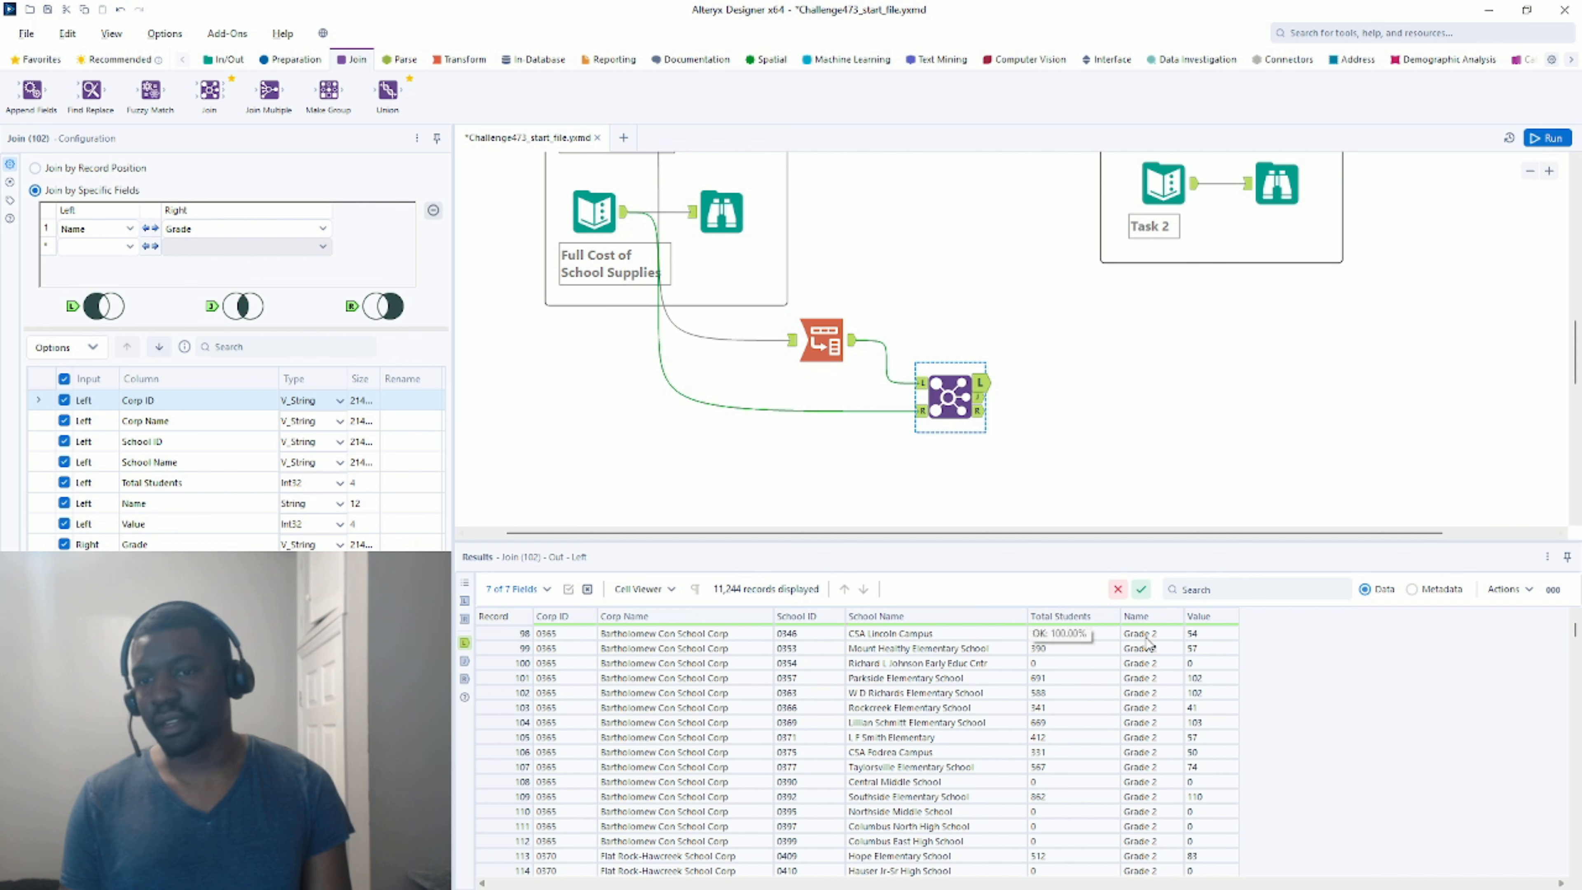
{"action": "left_click_drag", "start_coordinate": [1148, 637], "coordinate": [1153, 678]}
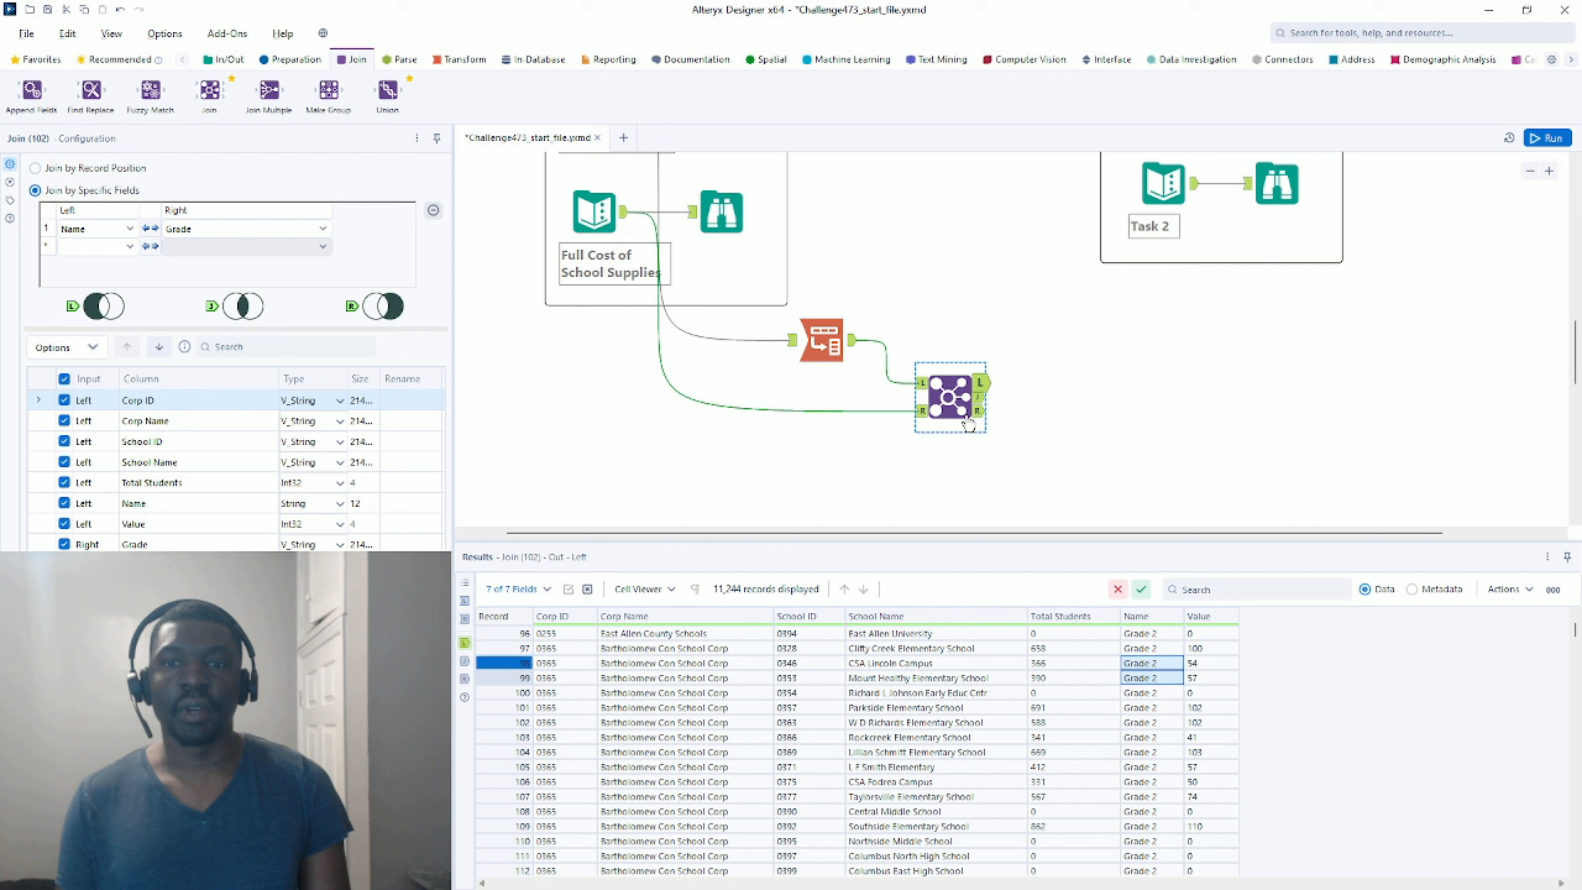
{"action": "left_click", "coordinate": [919, 411]}
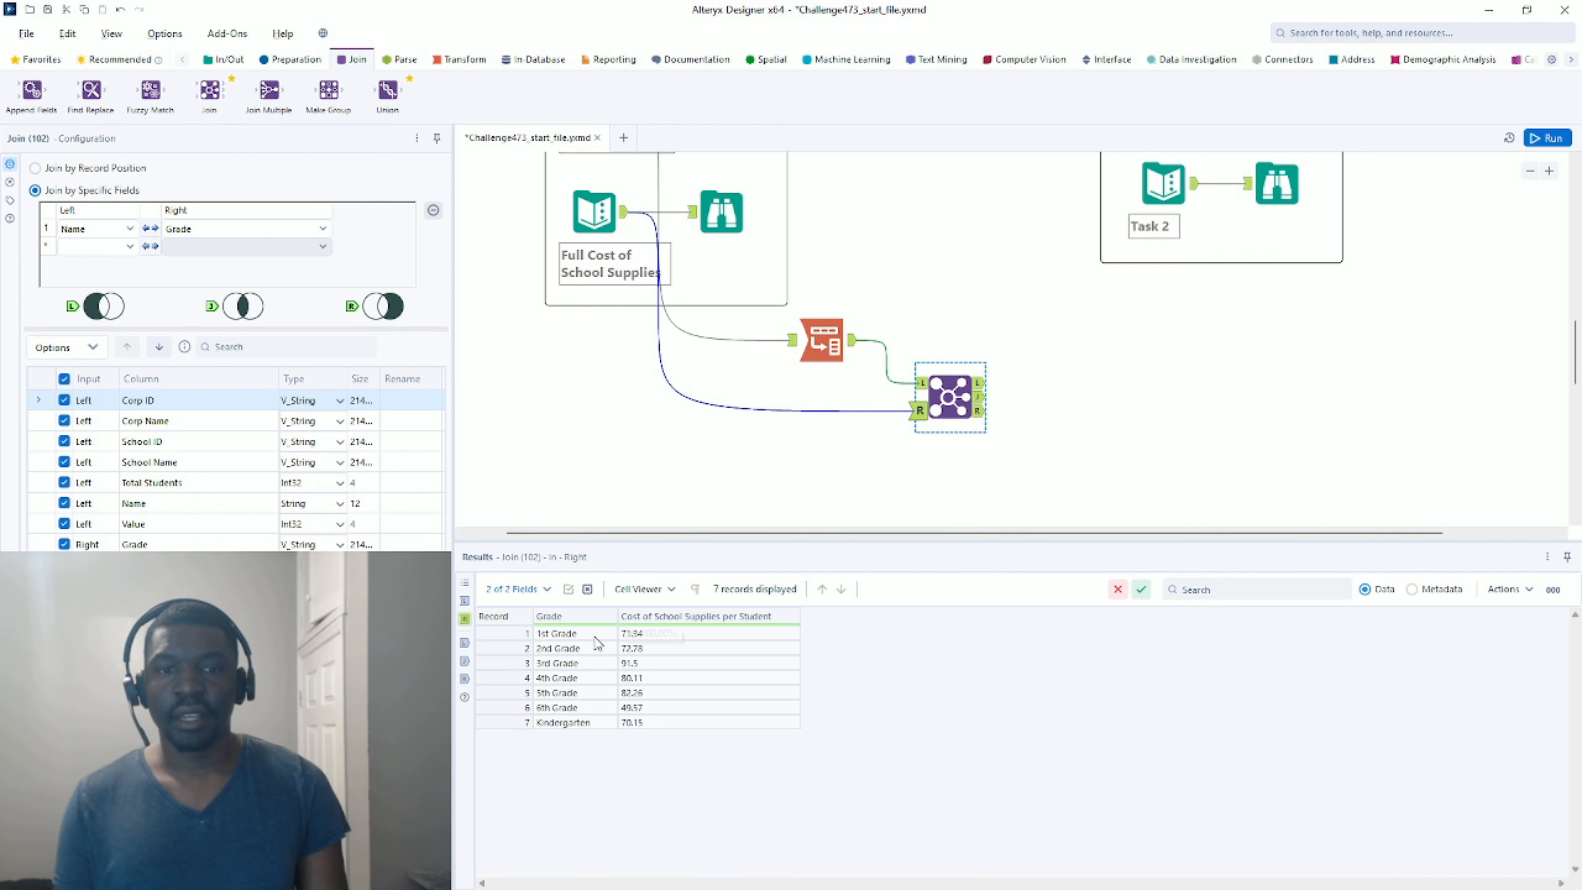
{"action": "left_click", "coordinate": [577, 651]}
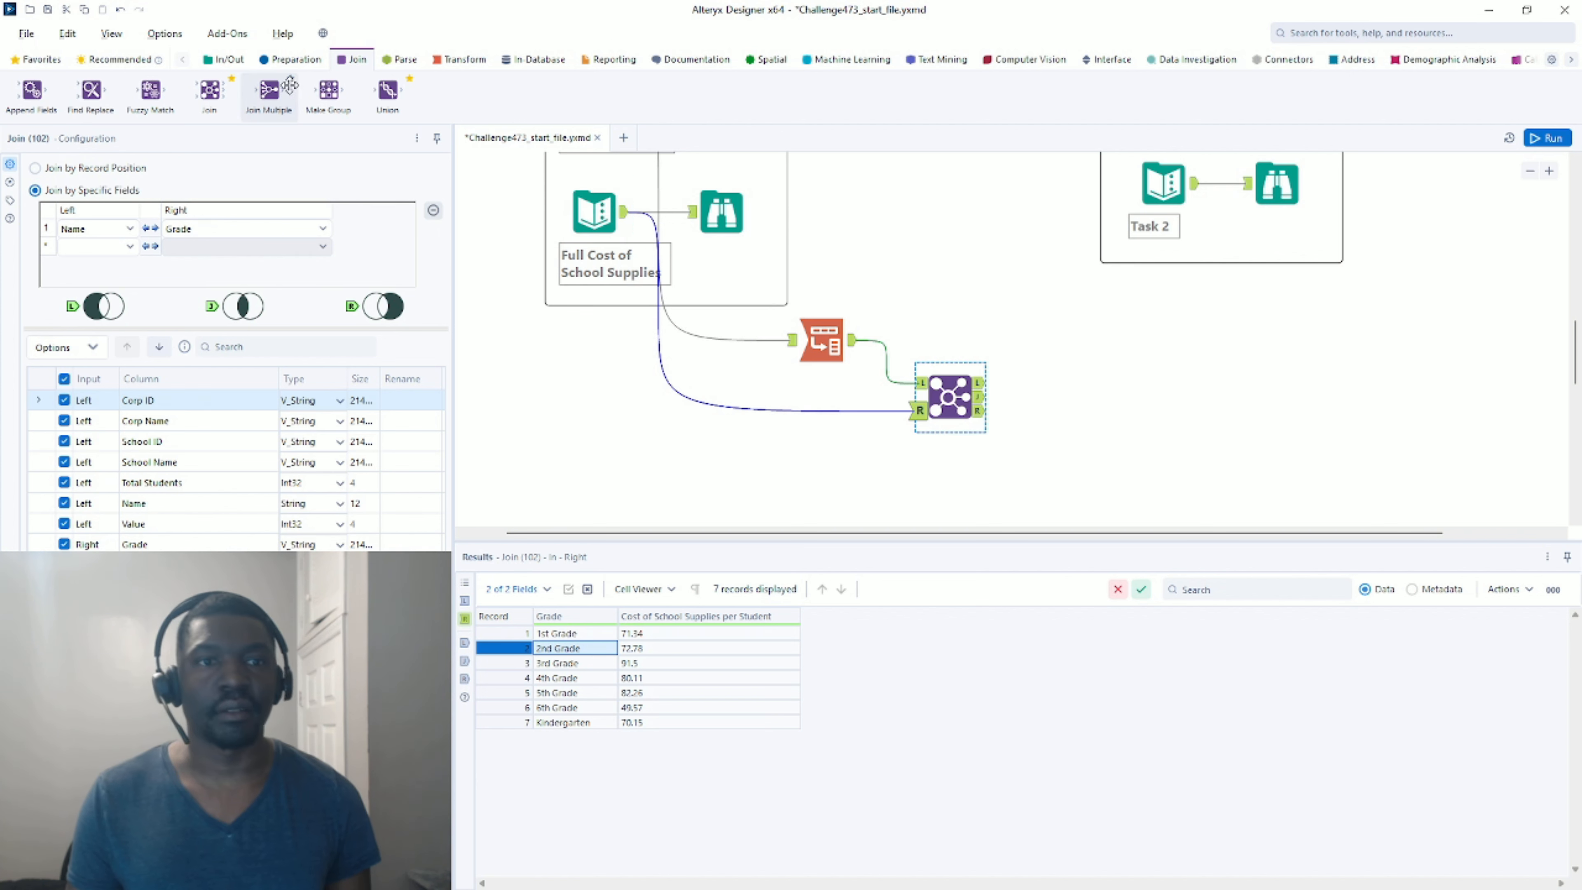
Insert a Formula tool on the Join's right input, set to overwrite the Grade column.
{"action": "left_click", "coordinate": [296, 60]}
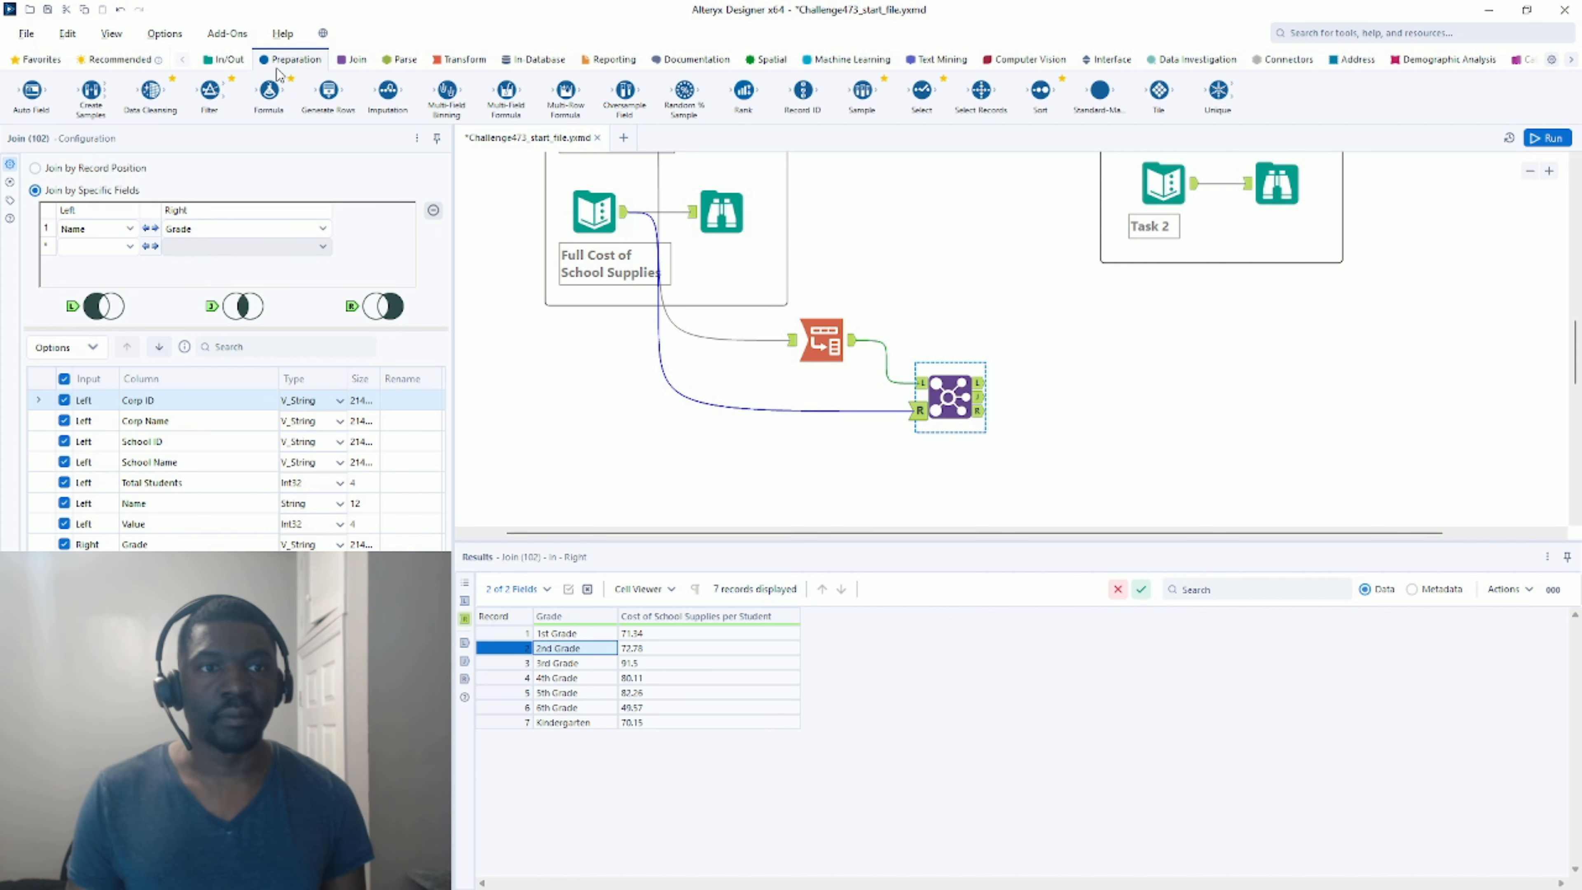
{"action": "left_click_drag", "start_coordinate": [269, 92], "coordinate": [830, 398]}
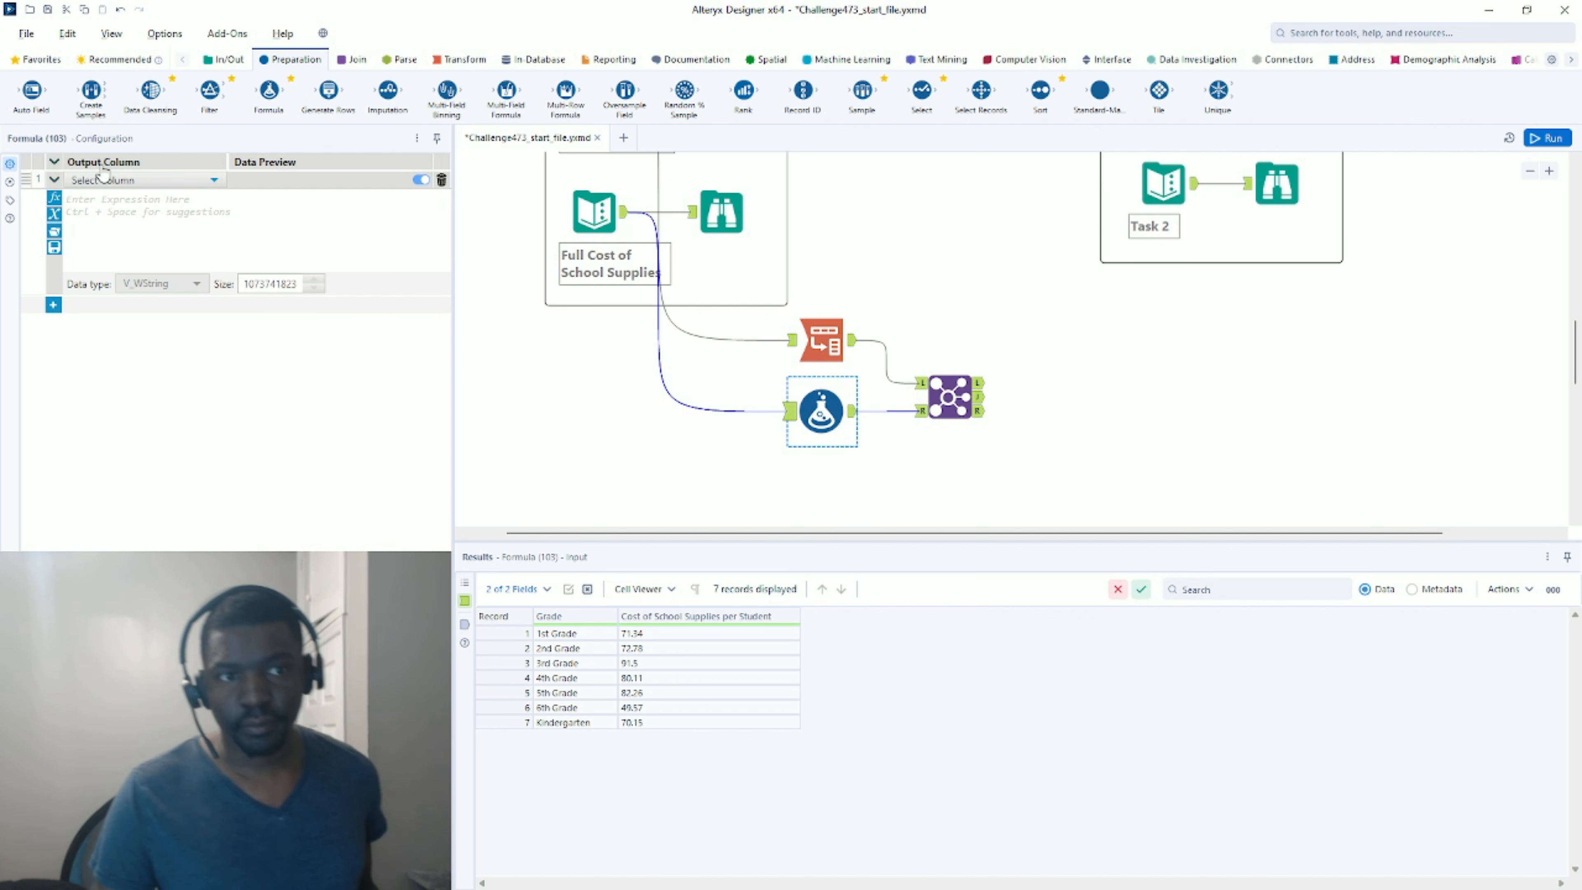
{"action": "left_click", "coordinate": [139, 179]}
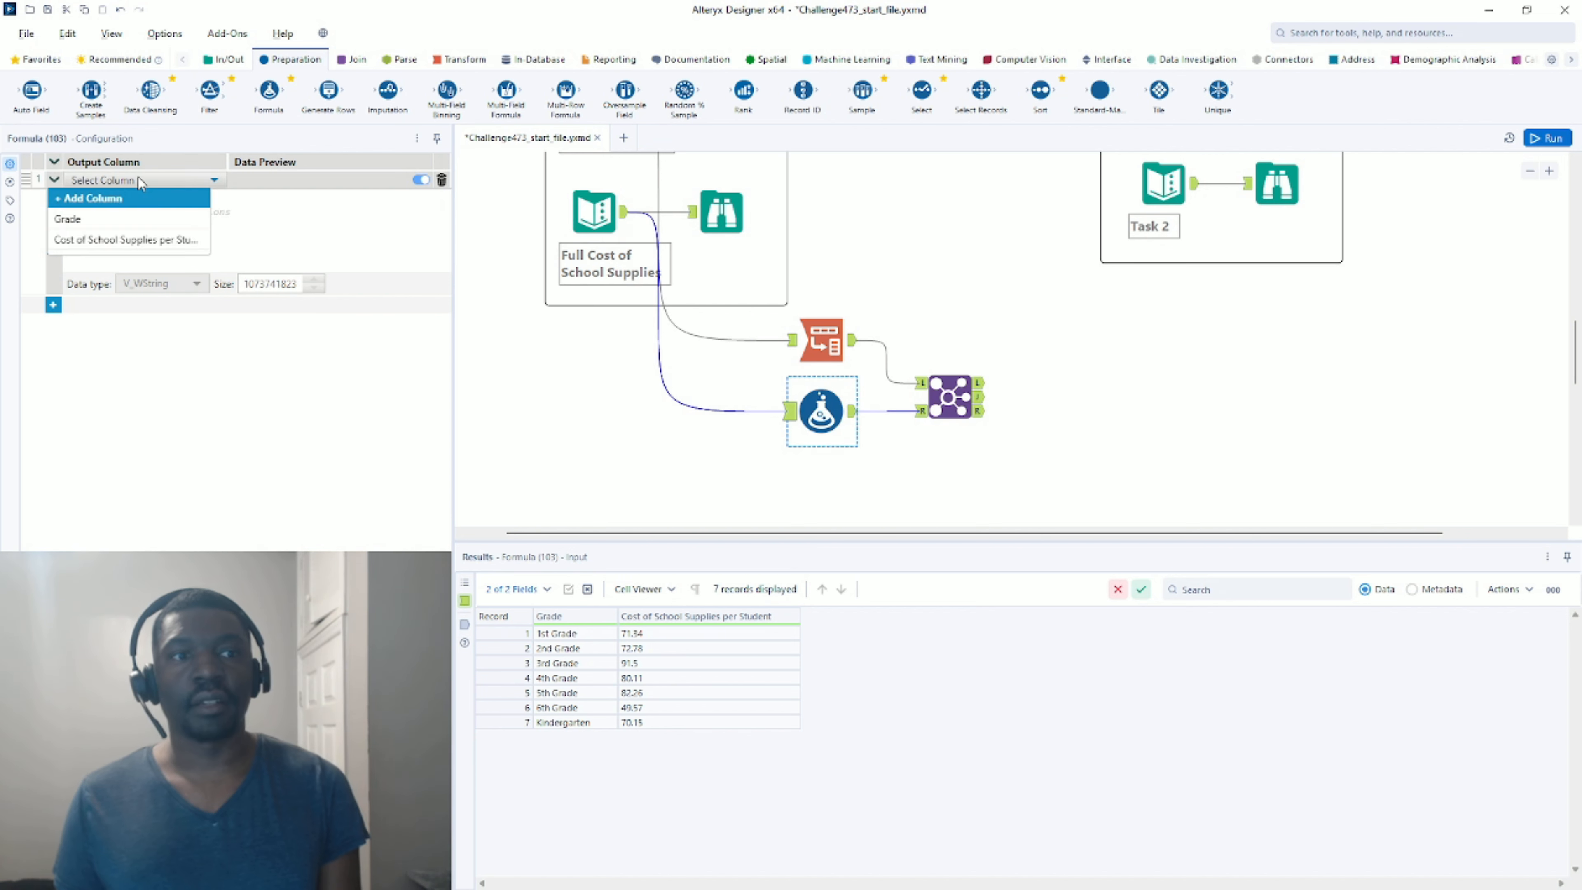
{"action": "left_click", "coordinate": [95, 220]}
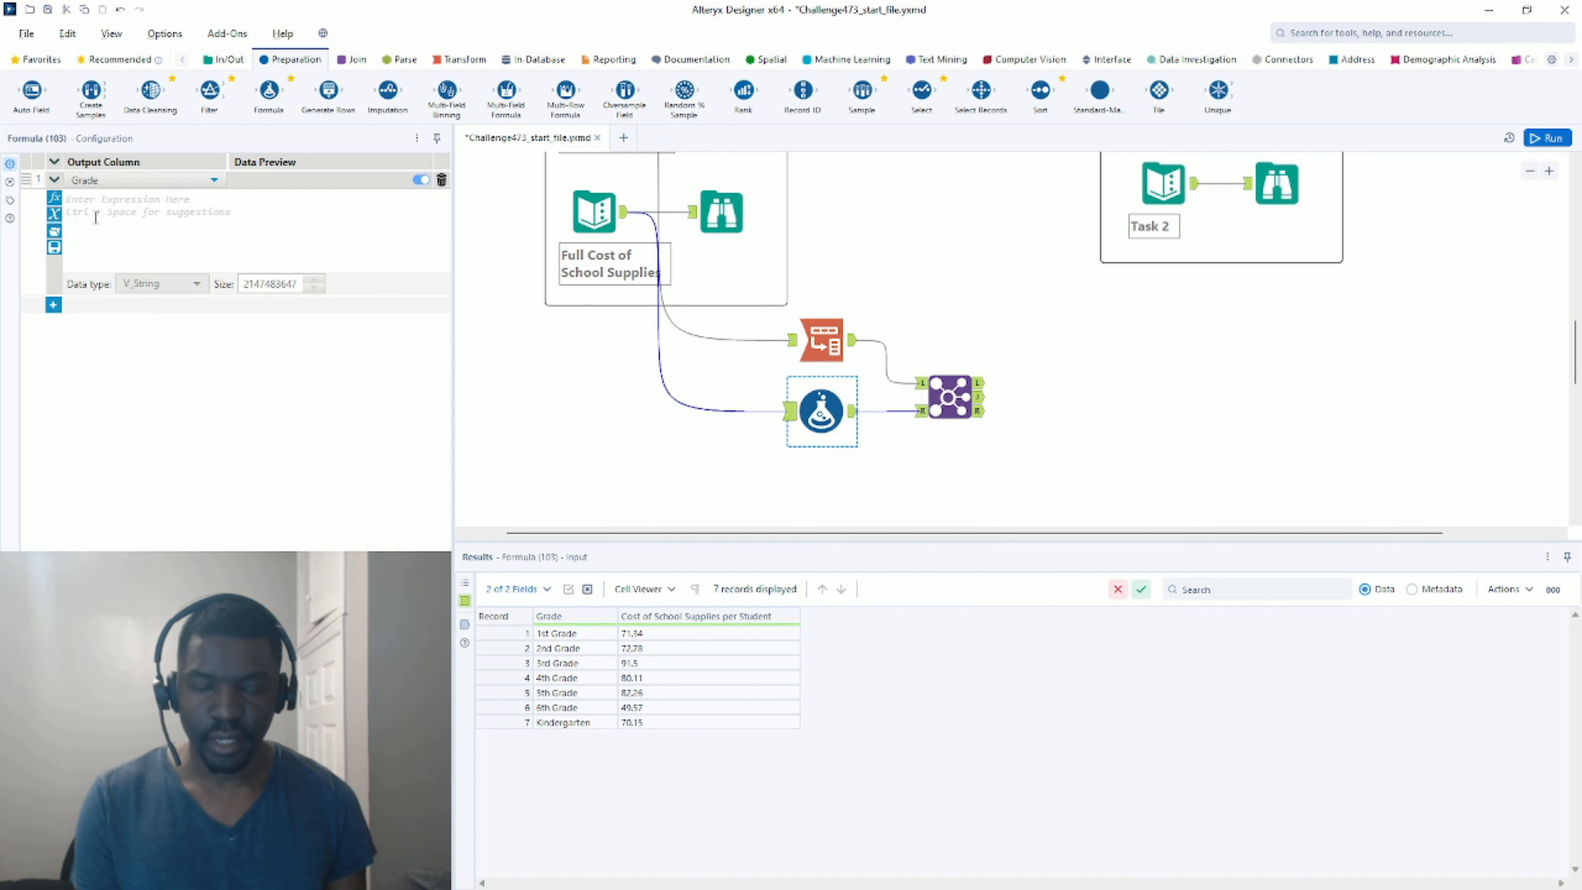
Begin the expression with if REGEX_Match([Grade],'\d.*').
{"action": "type", "text": "if"}
{"action": "key", "text": "Return"}
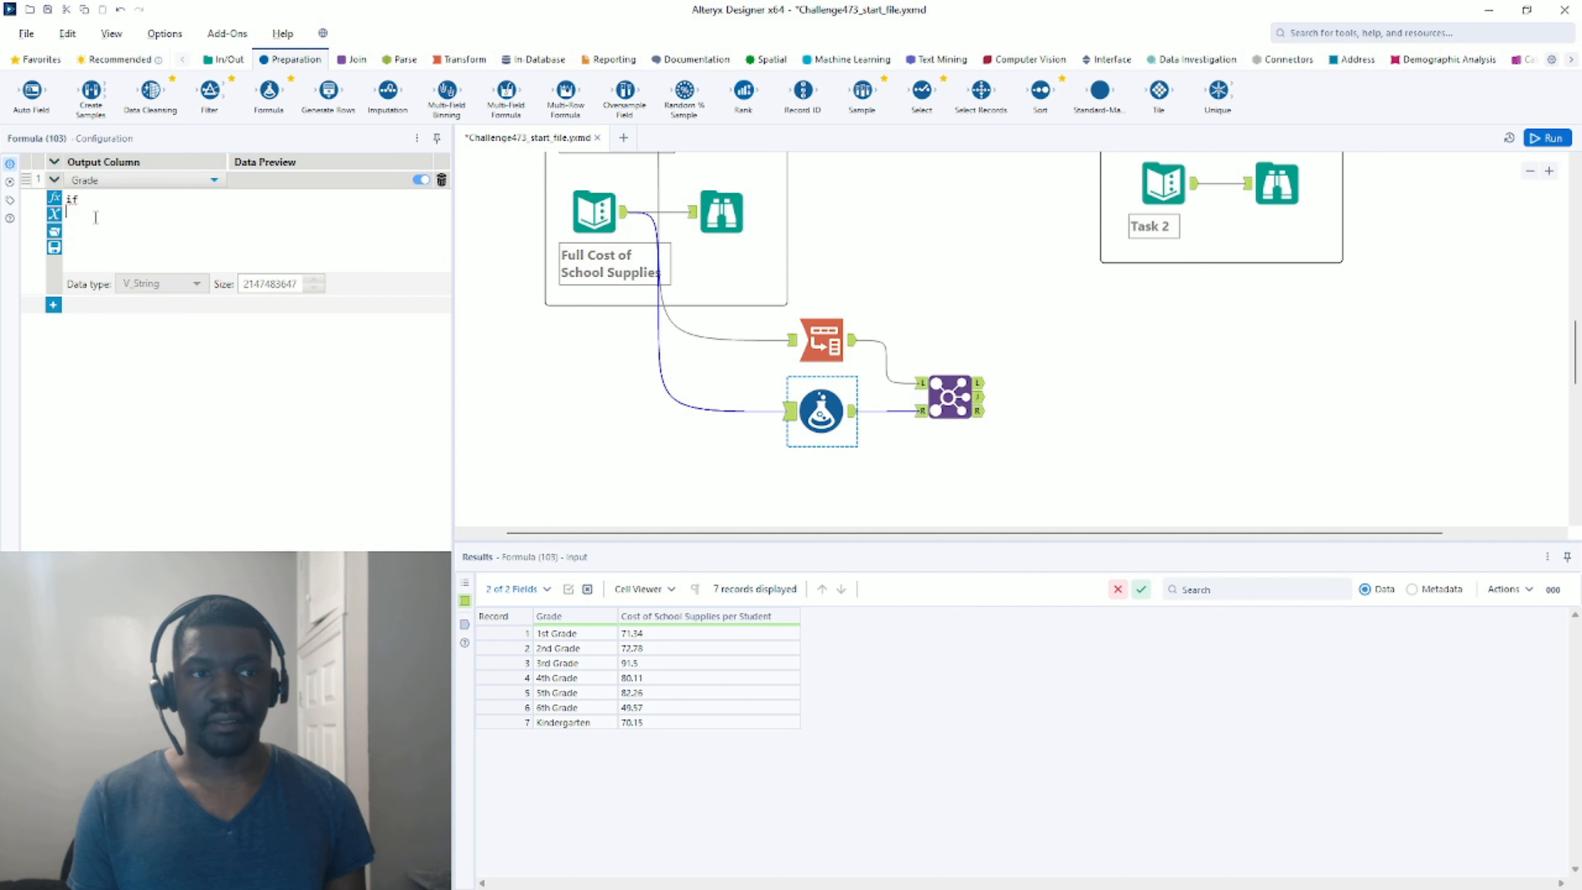
{"action": "type", "text": "rege"}
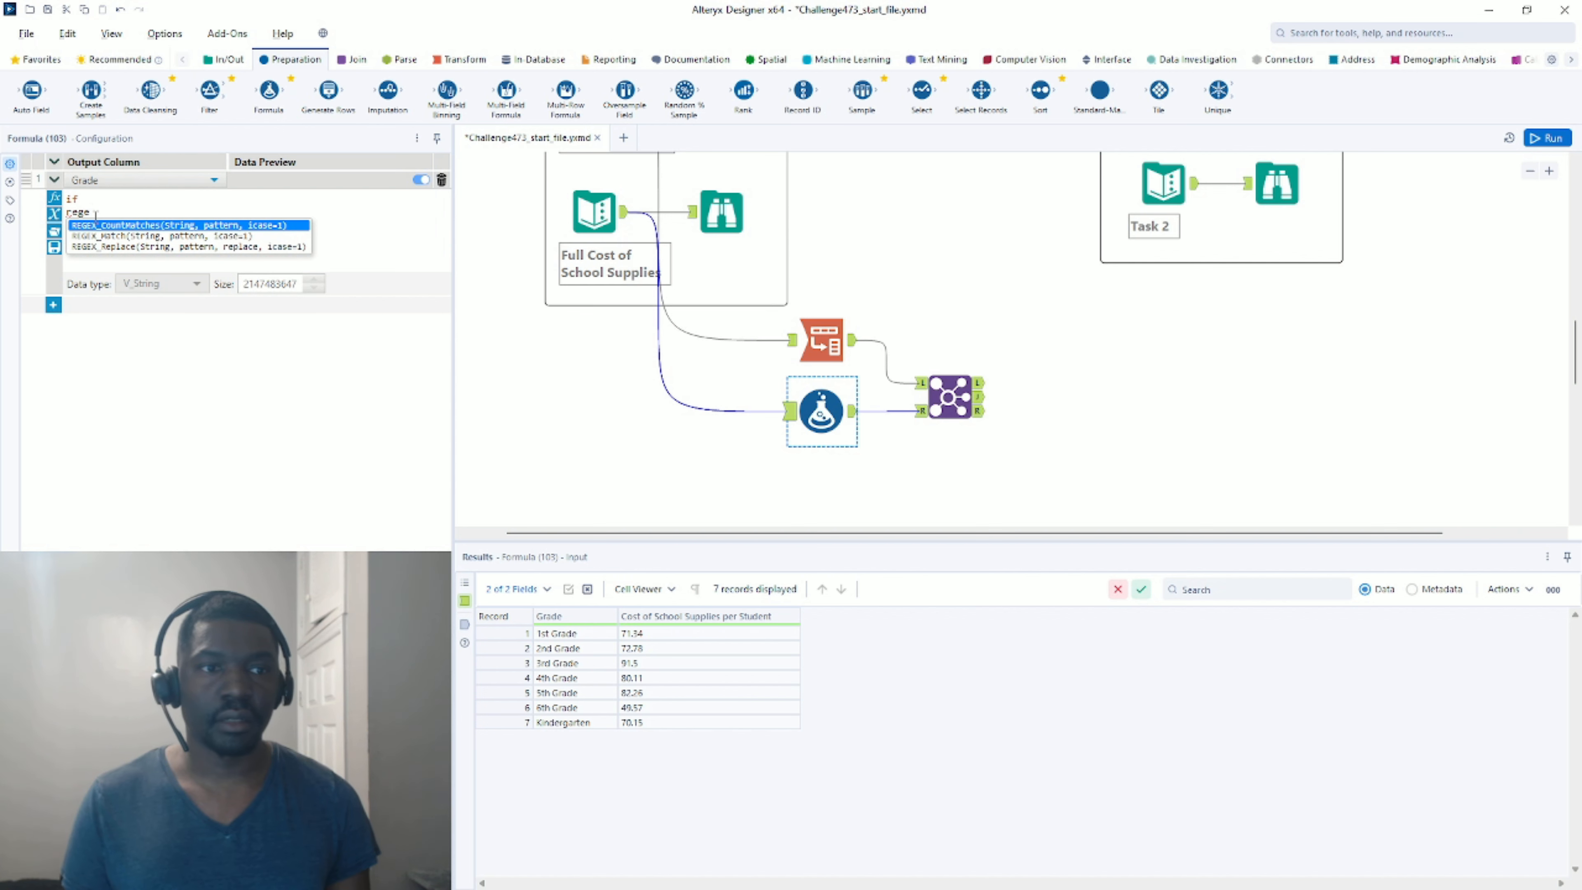
{"action": "double_click", "coordinate": [117, 235]}
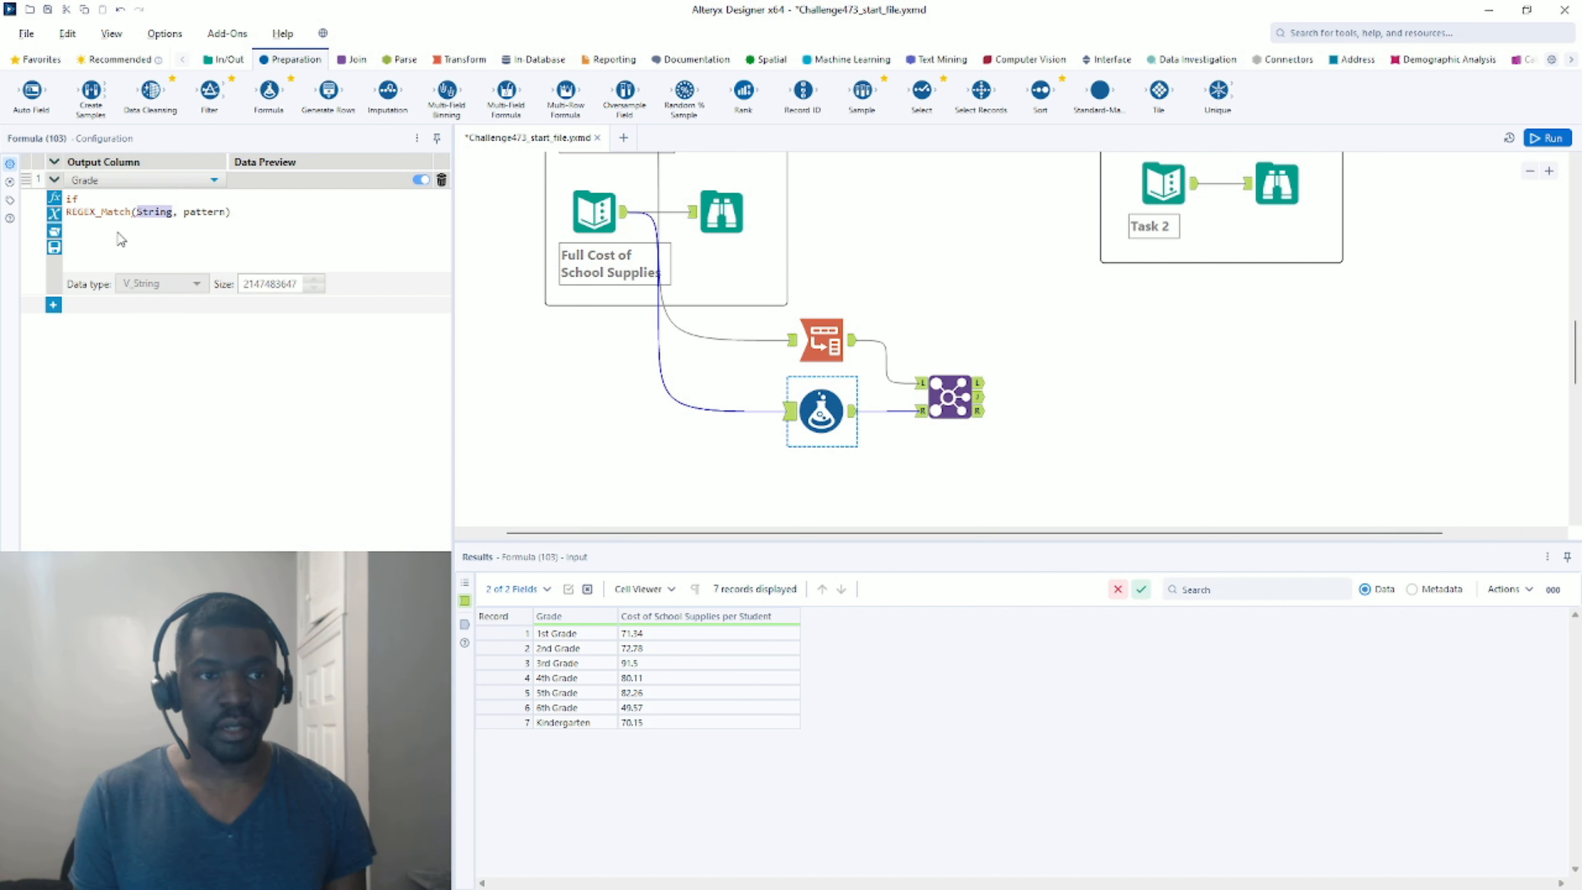
{"action": "type", "text": "gra"}
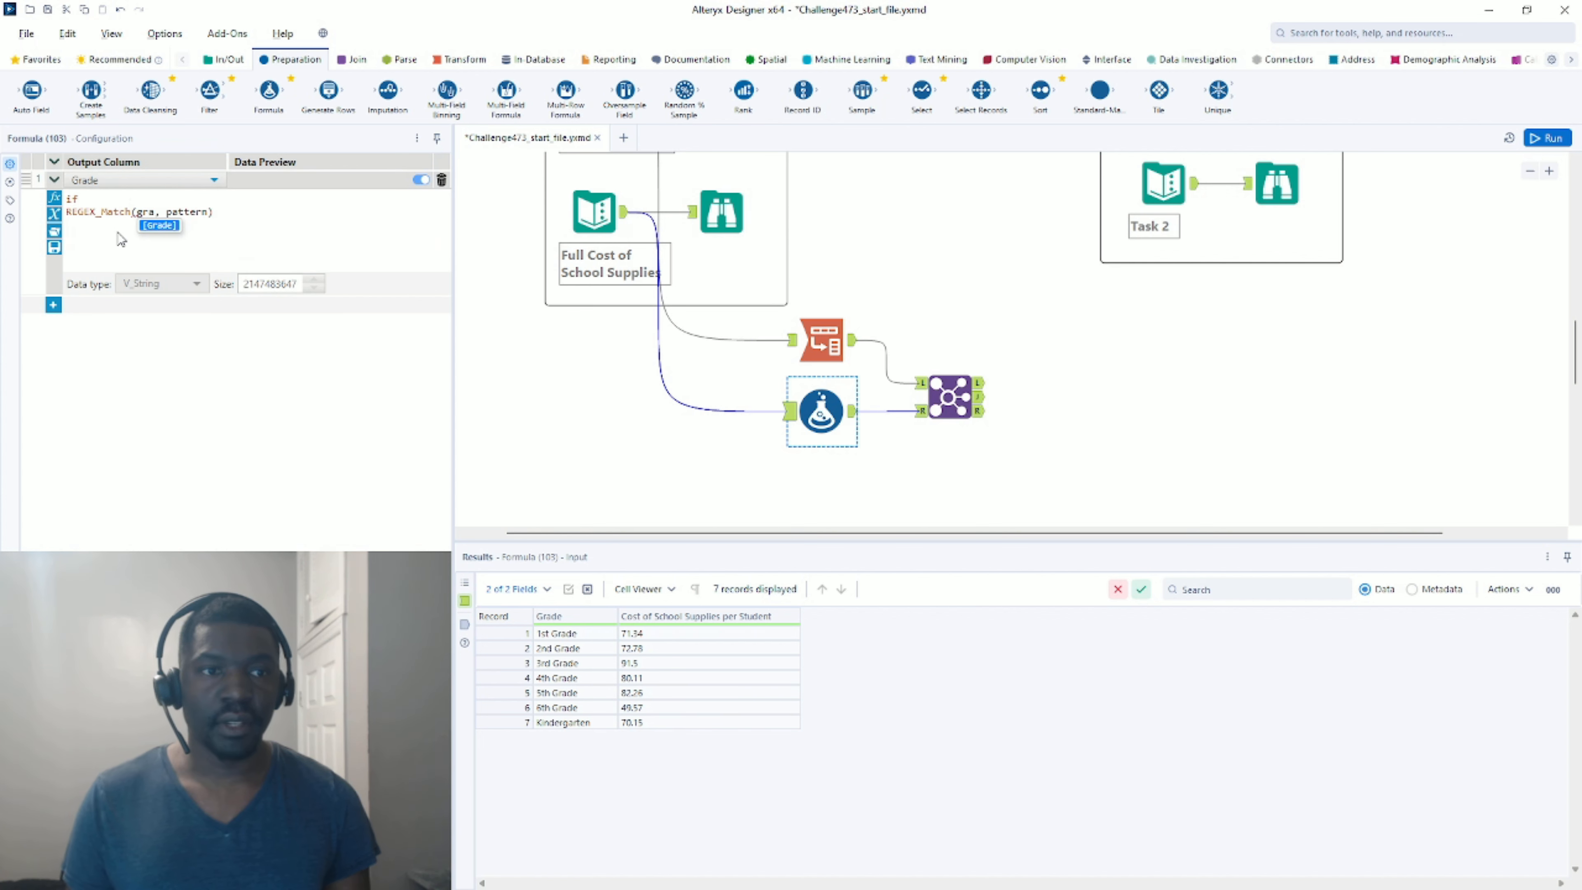
{"action": "double_click", "coordinate": [159, 226]}
{"action": "left_click_drag", "start_coordinate": [188, 214], "coordinate": [233, 215]}
{"action": "key", "text": "BackSpace"}
{"action": "type", "text": "'"}
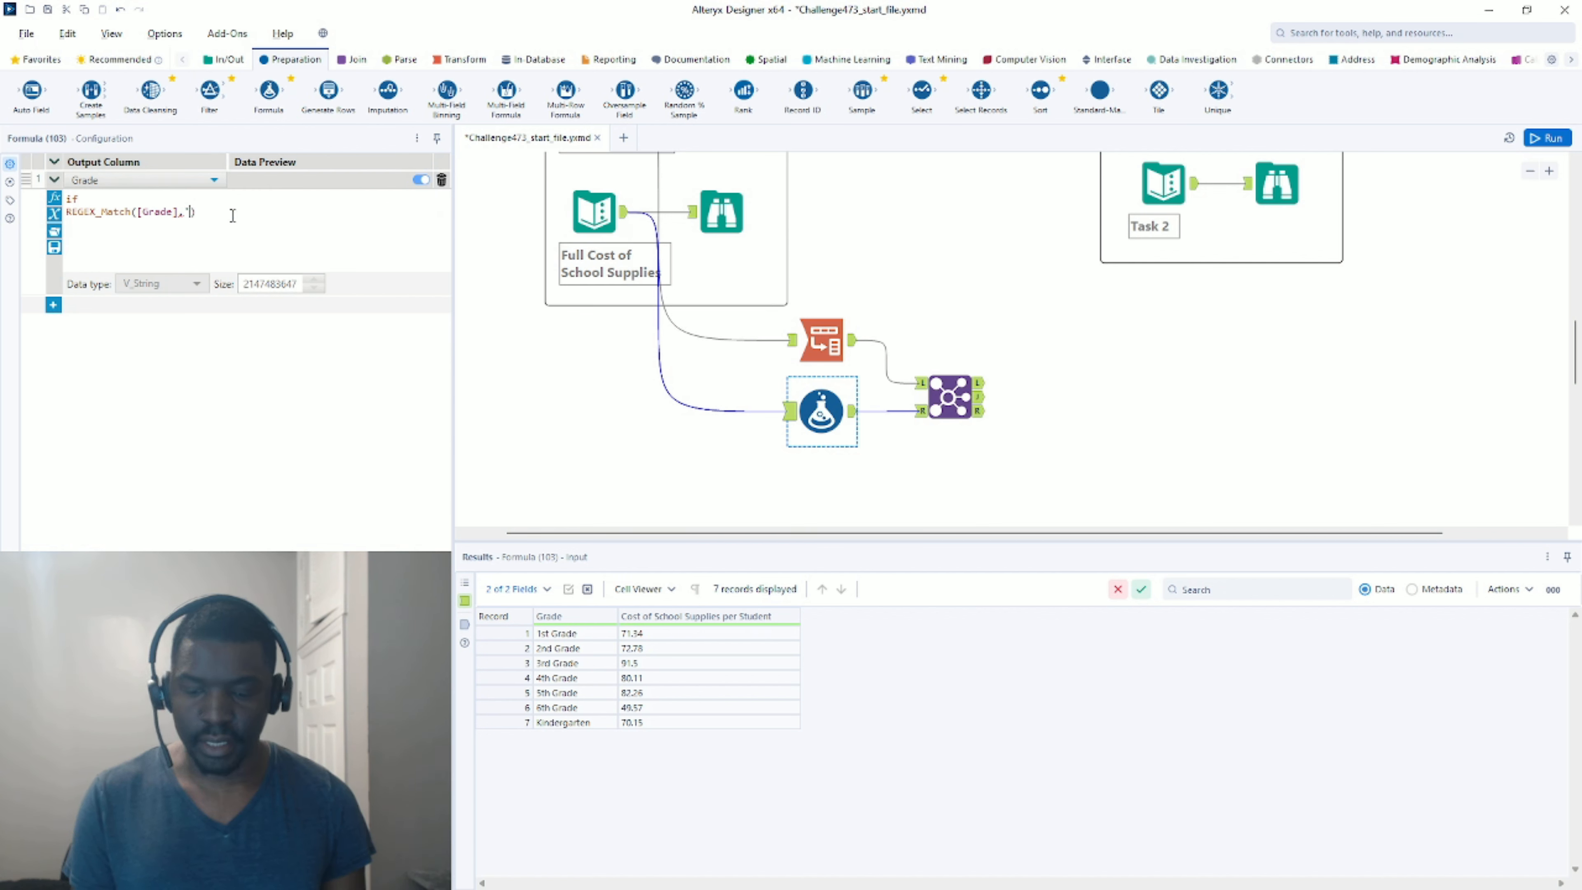
{"action": "type", "text": "\\d"}
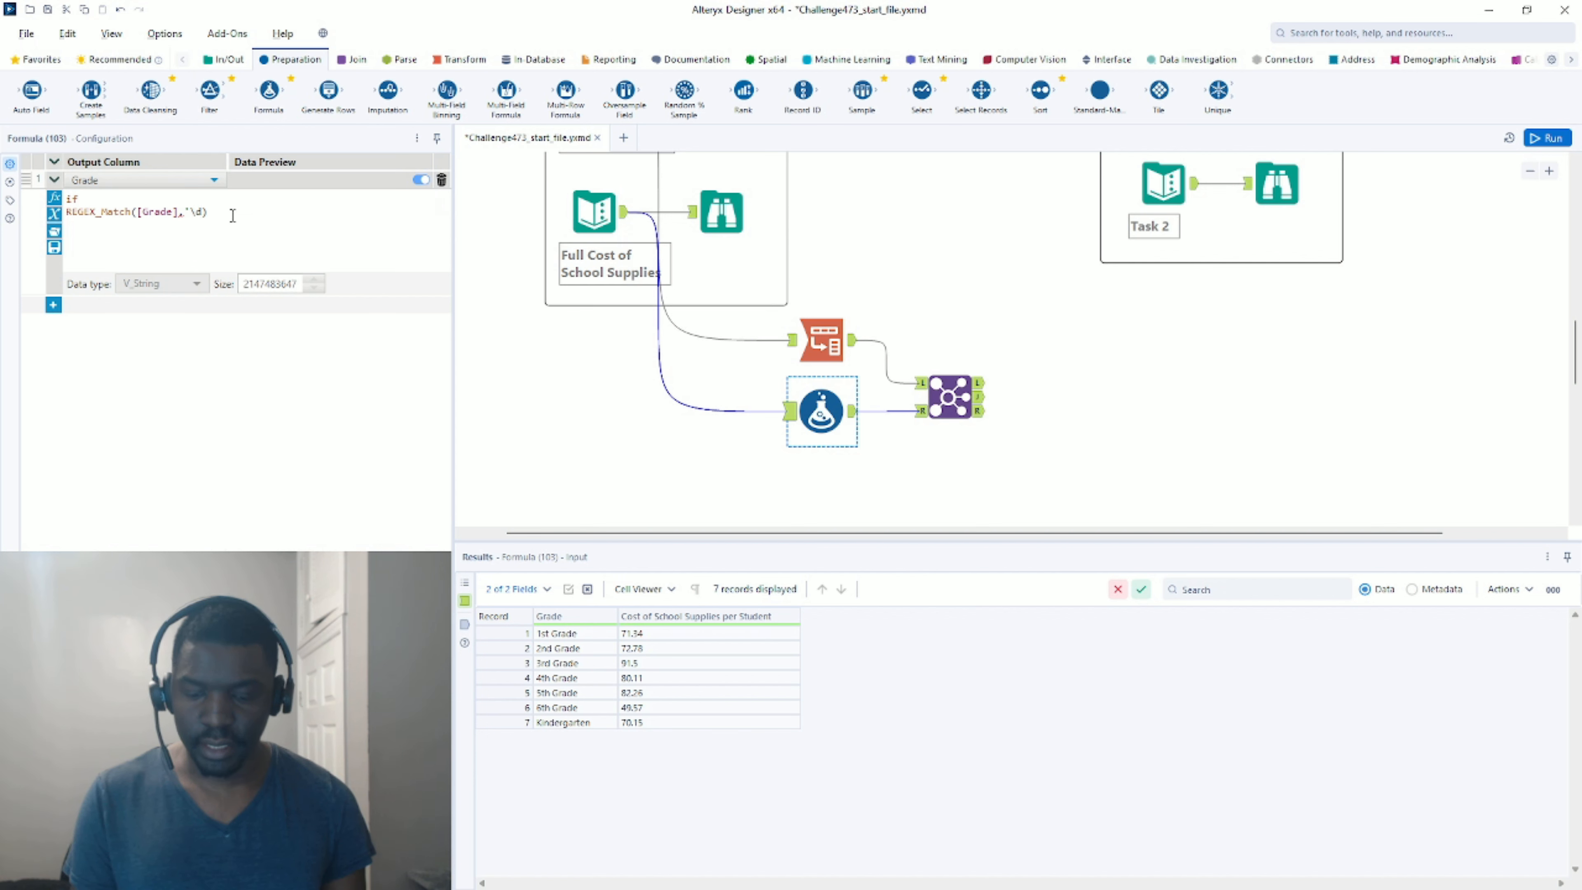
{"action": "type", "text": ".*"}
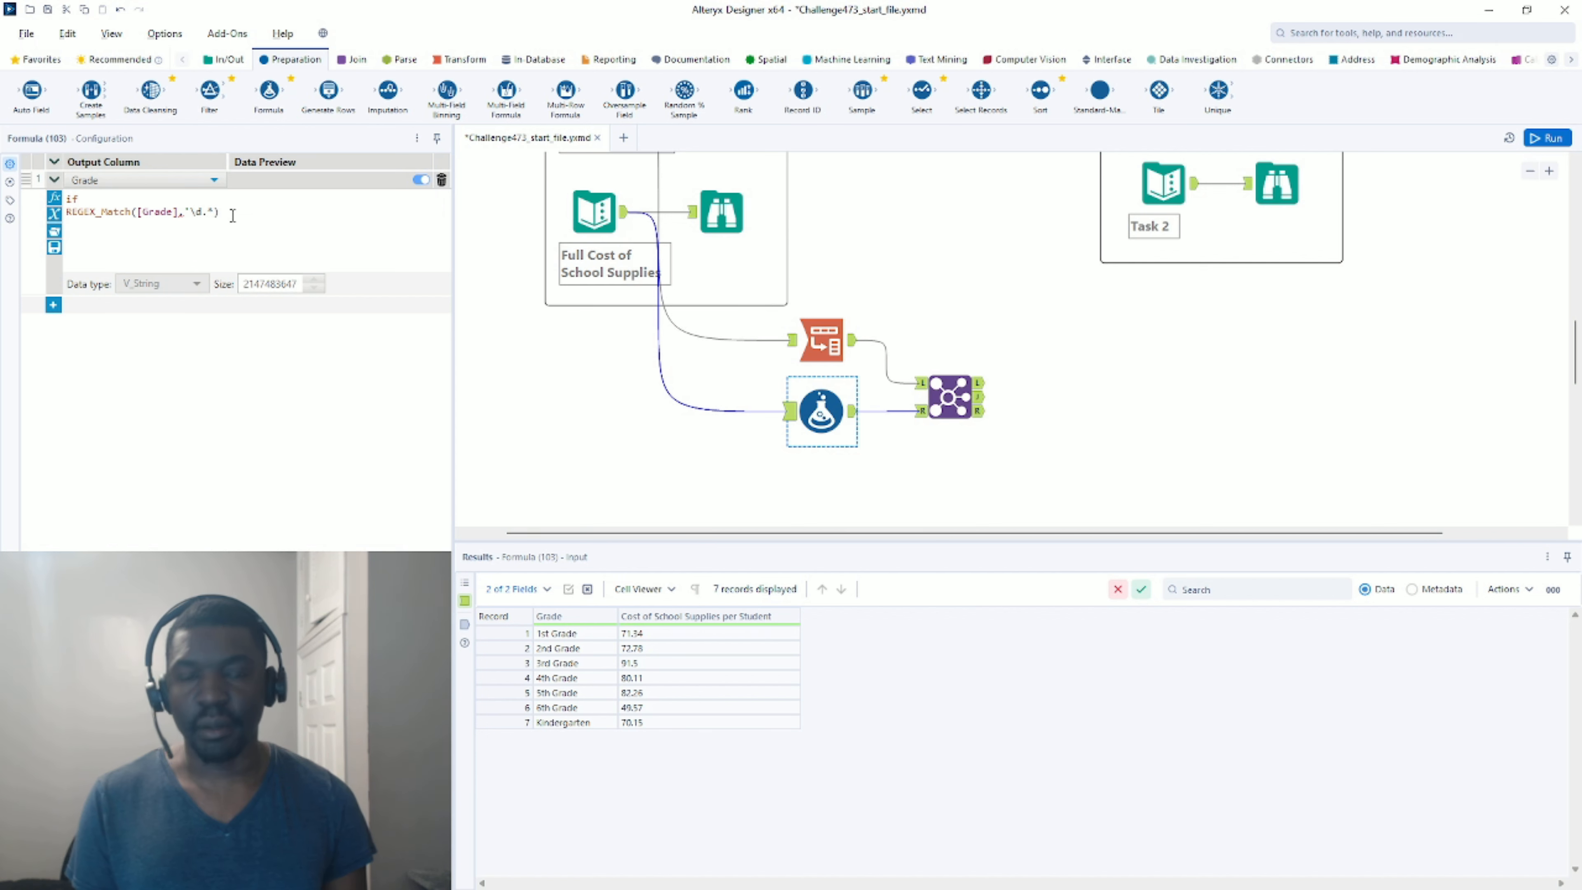
{"action": "type", "text": "'"}
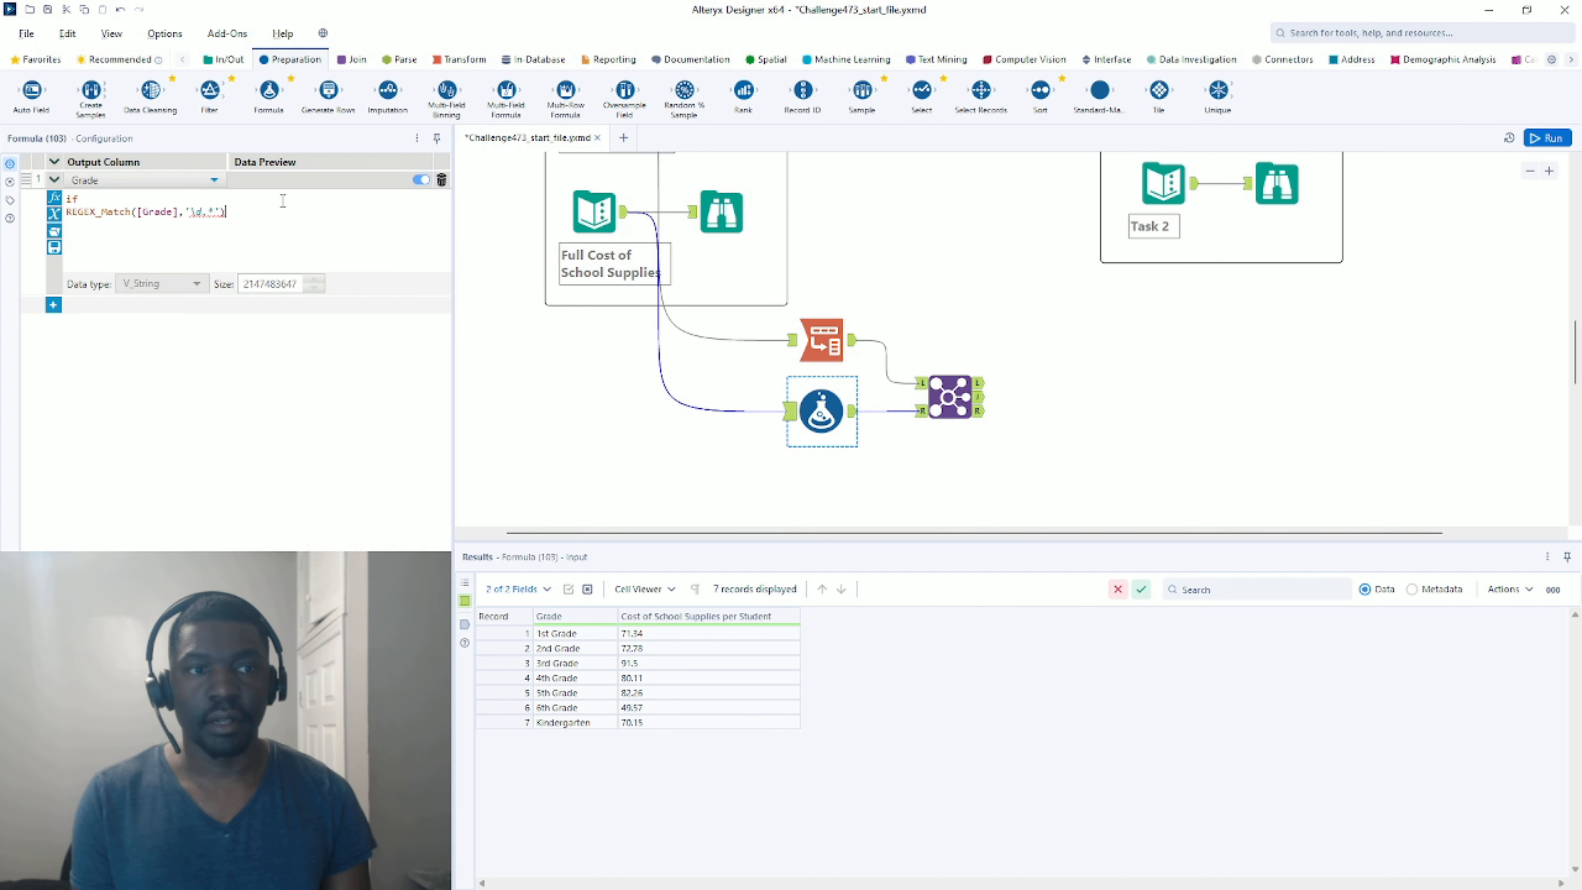
Complete the formula with then 'Grade '+left([Grade],1) else [Grade] endif, run, and review grades.
{"action": "type", "text": "then"}
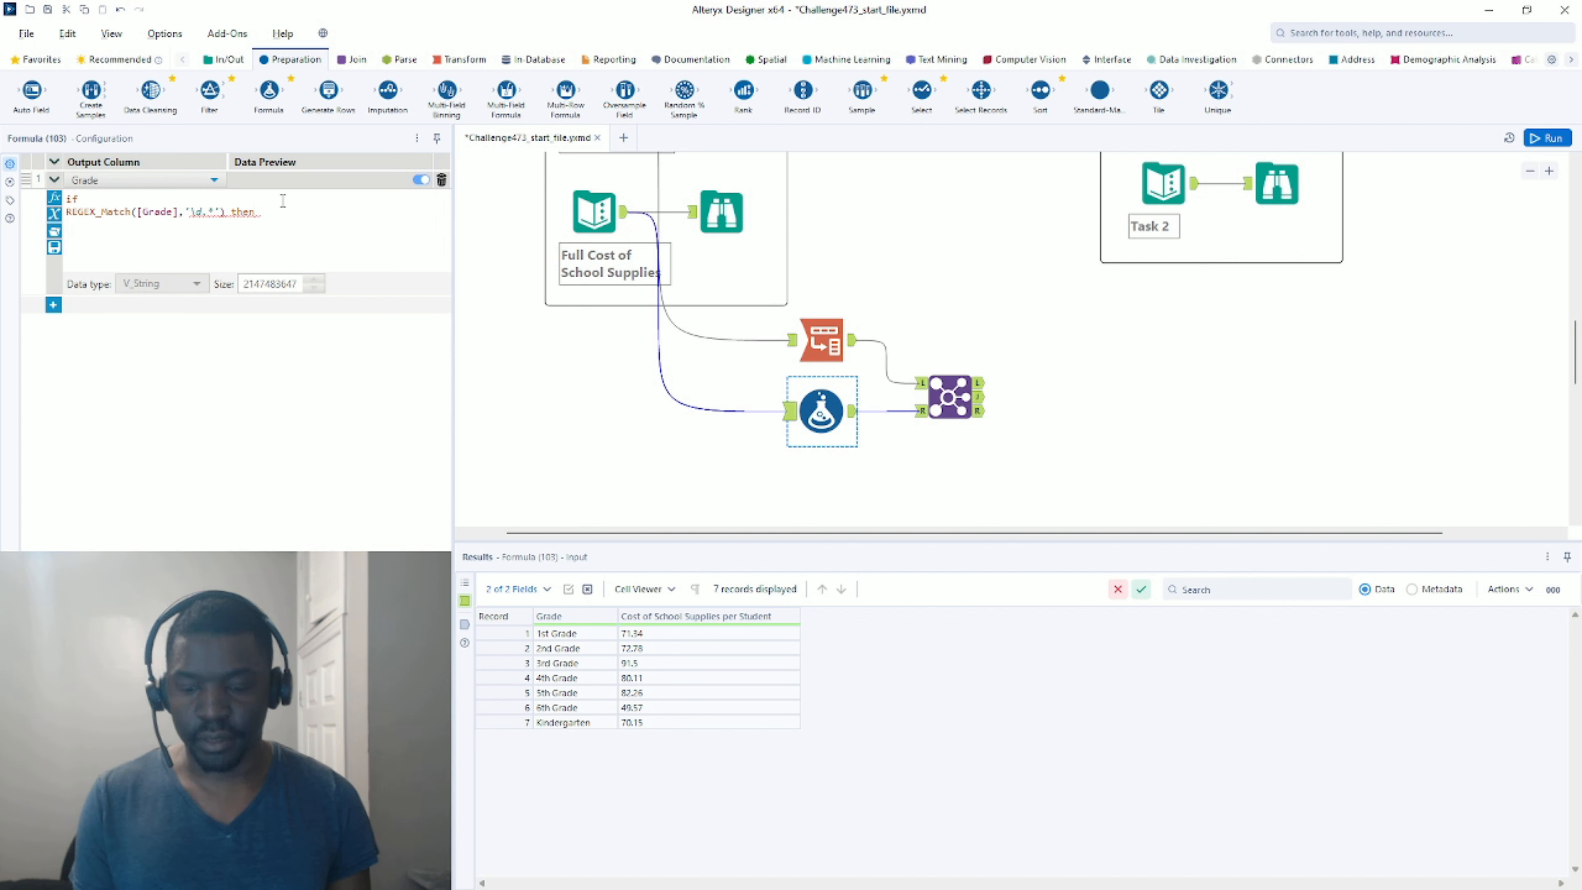
{"action": "type", "text": " 'Grad"}
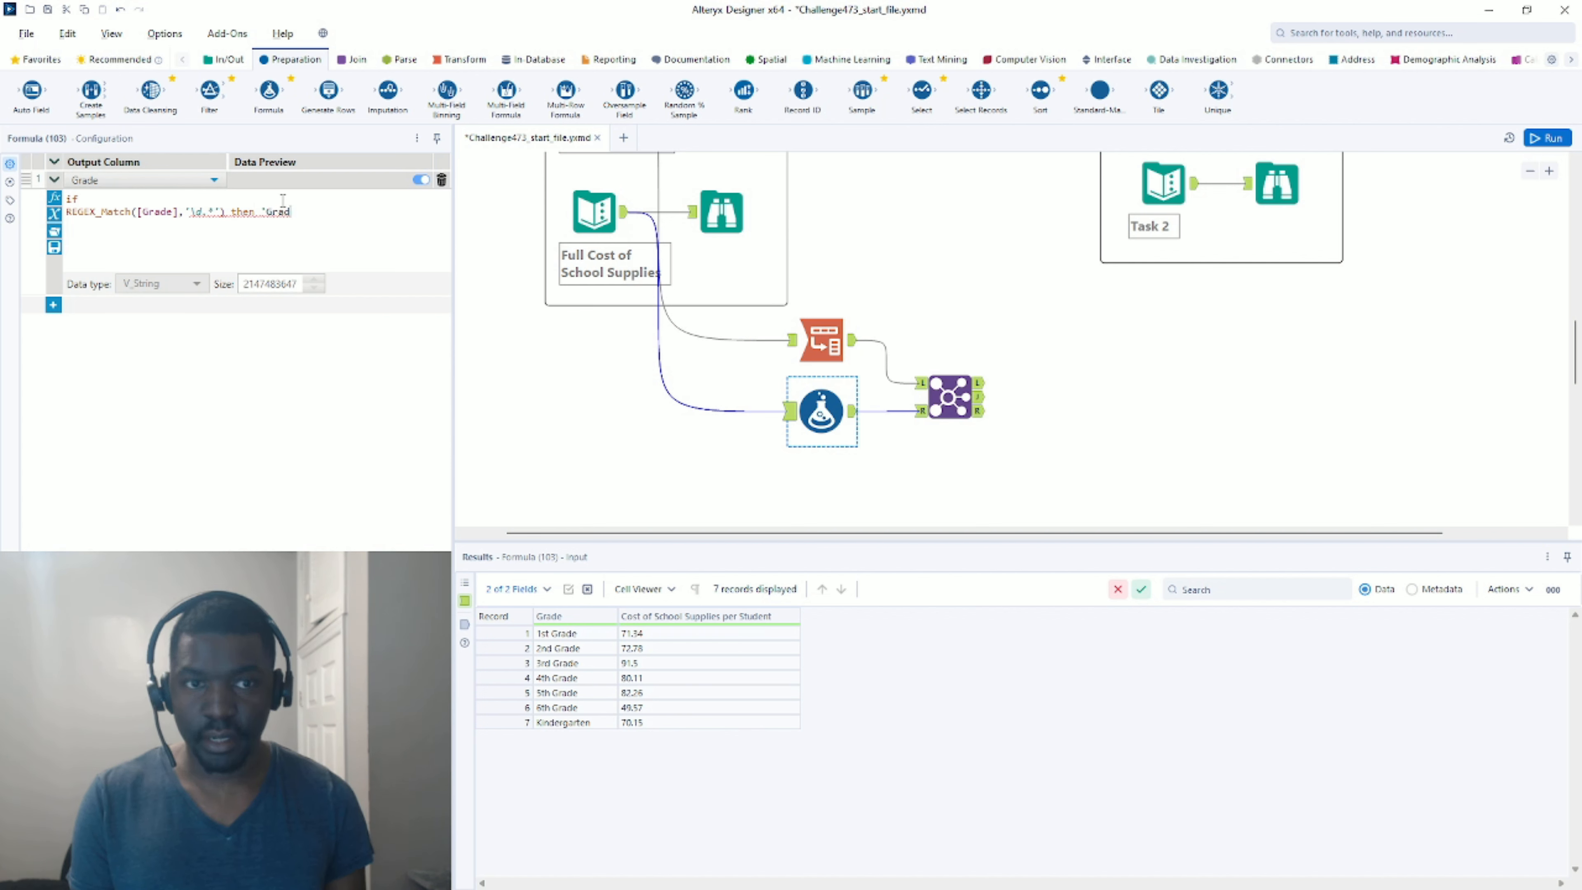
{"action": "type", "text": "e '"}
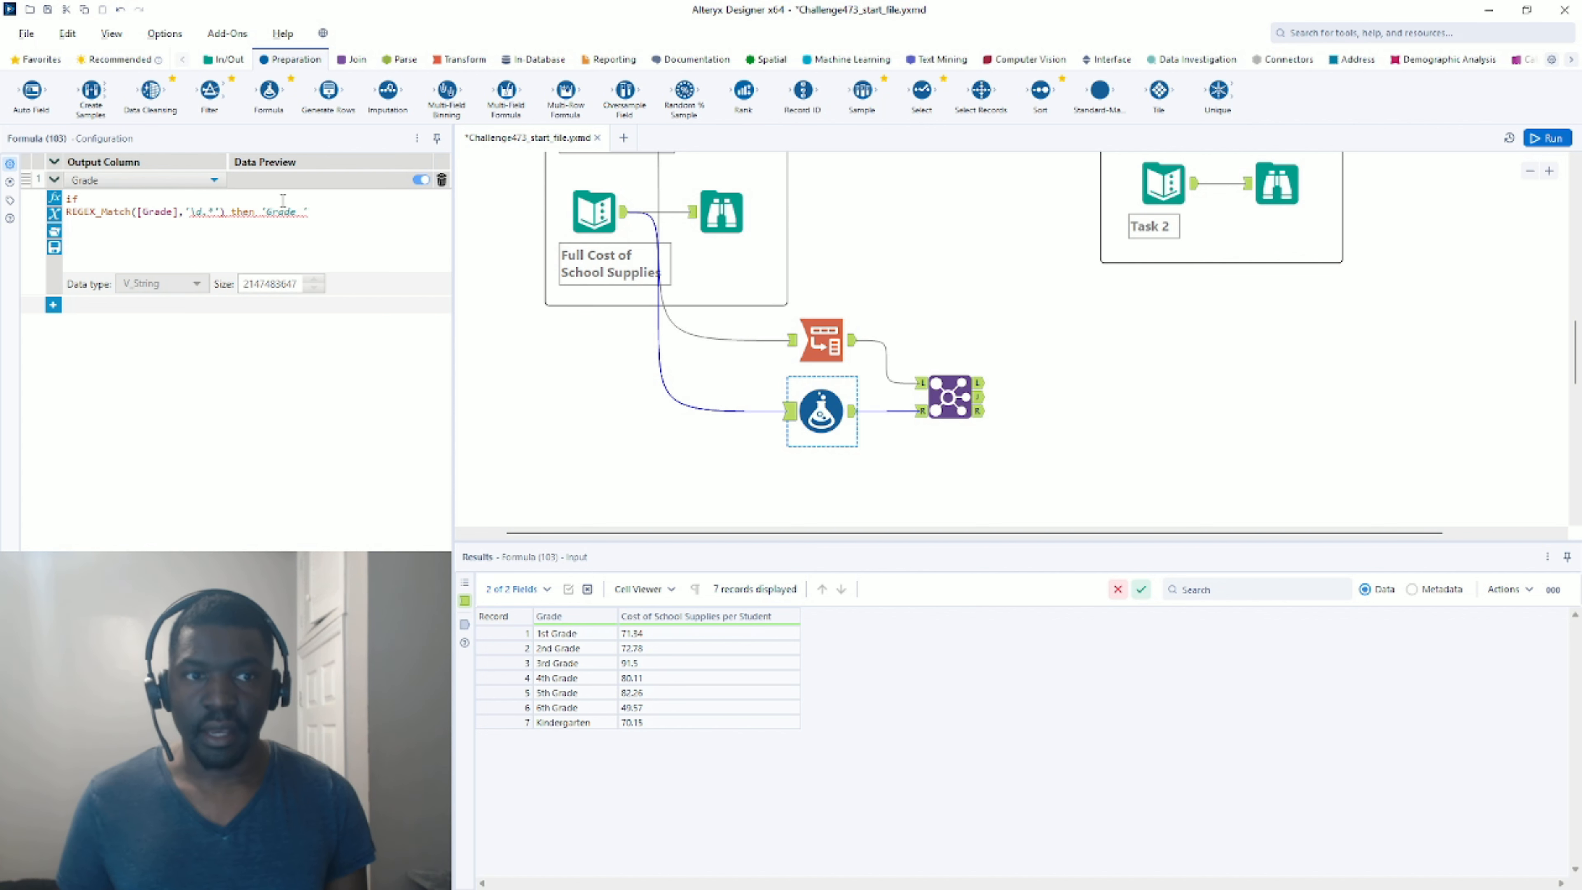
{"action": "type", "text": "+"}
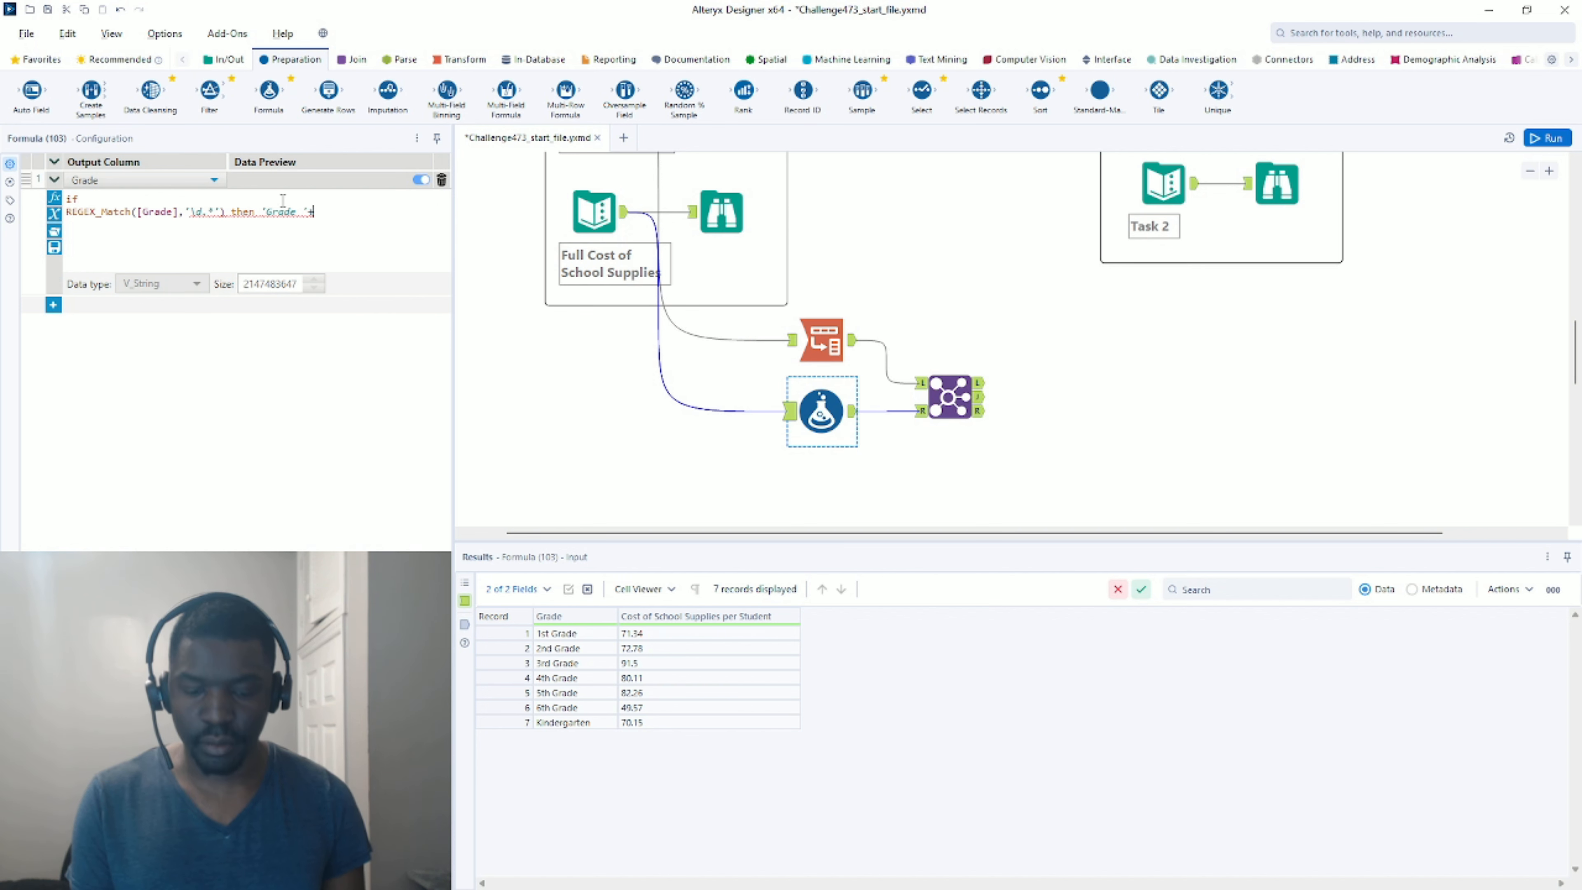
{"action": "type", "text": "left"}
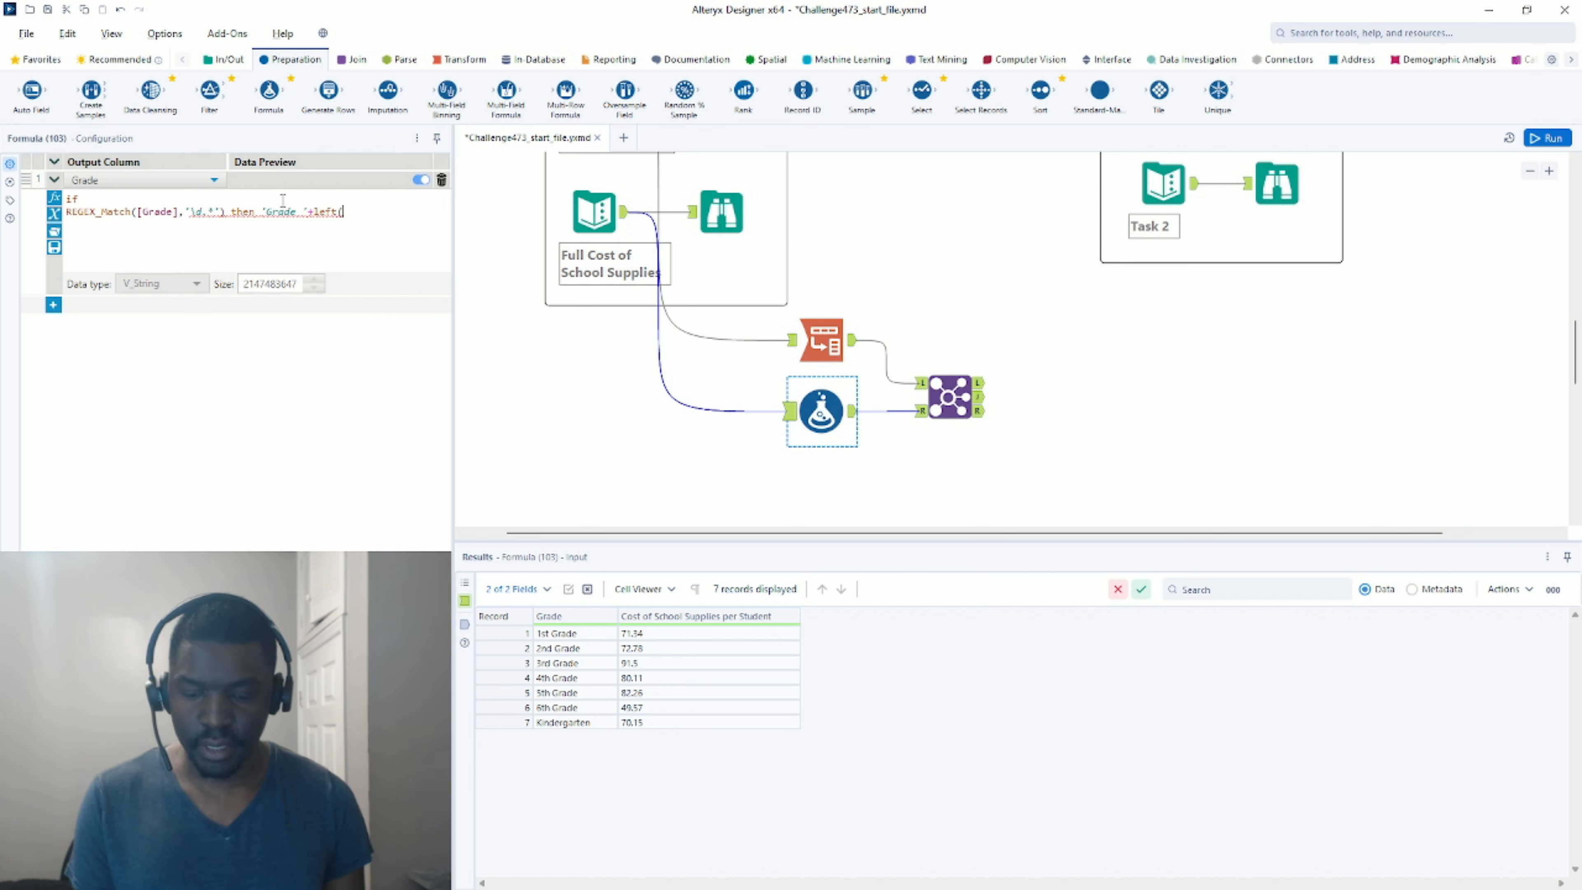
{"action": "type", "text": "([Grade"}
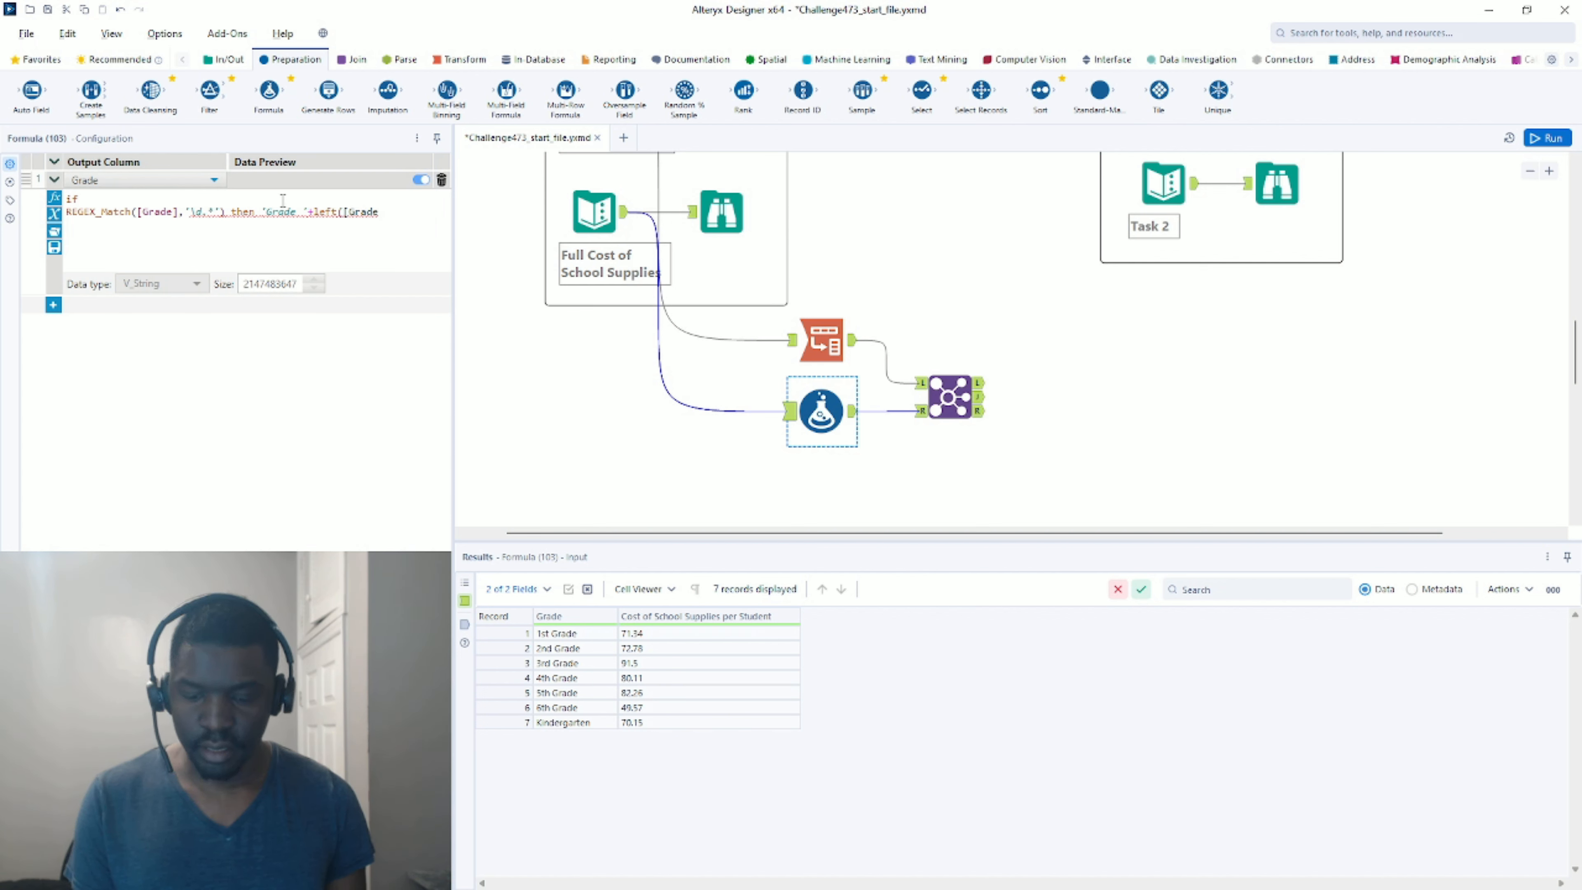
{"action": "type", "text": "],1"}
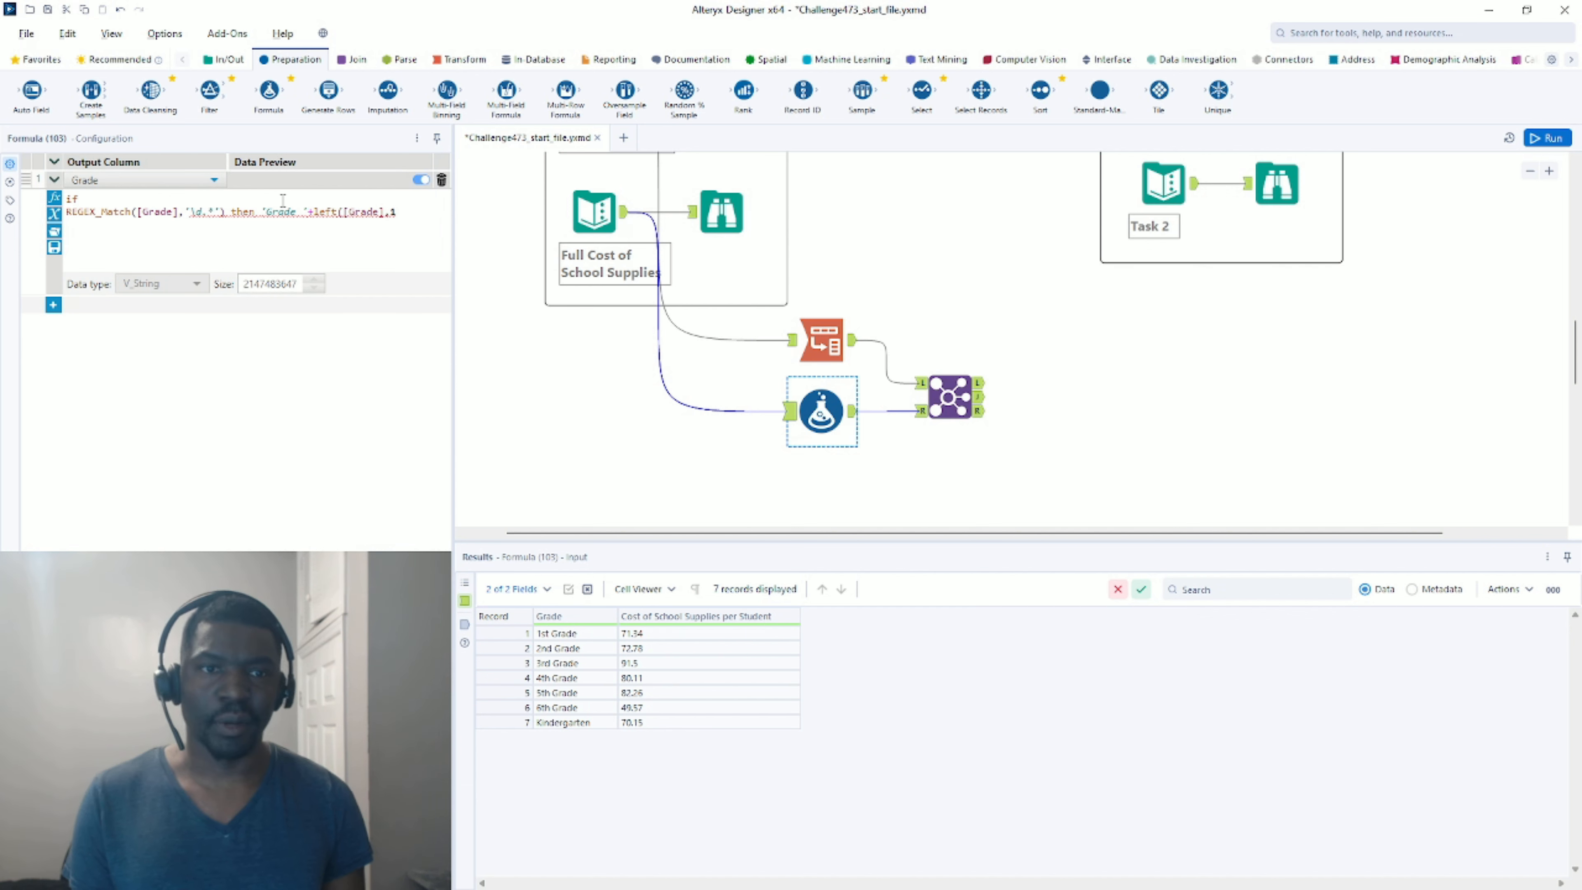
{"action": "type", "text": ")"}
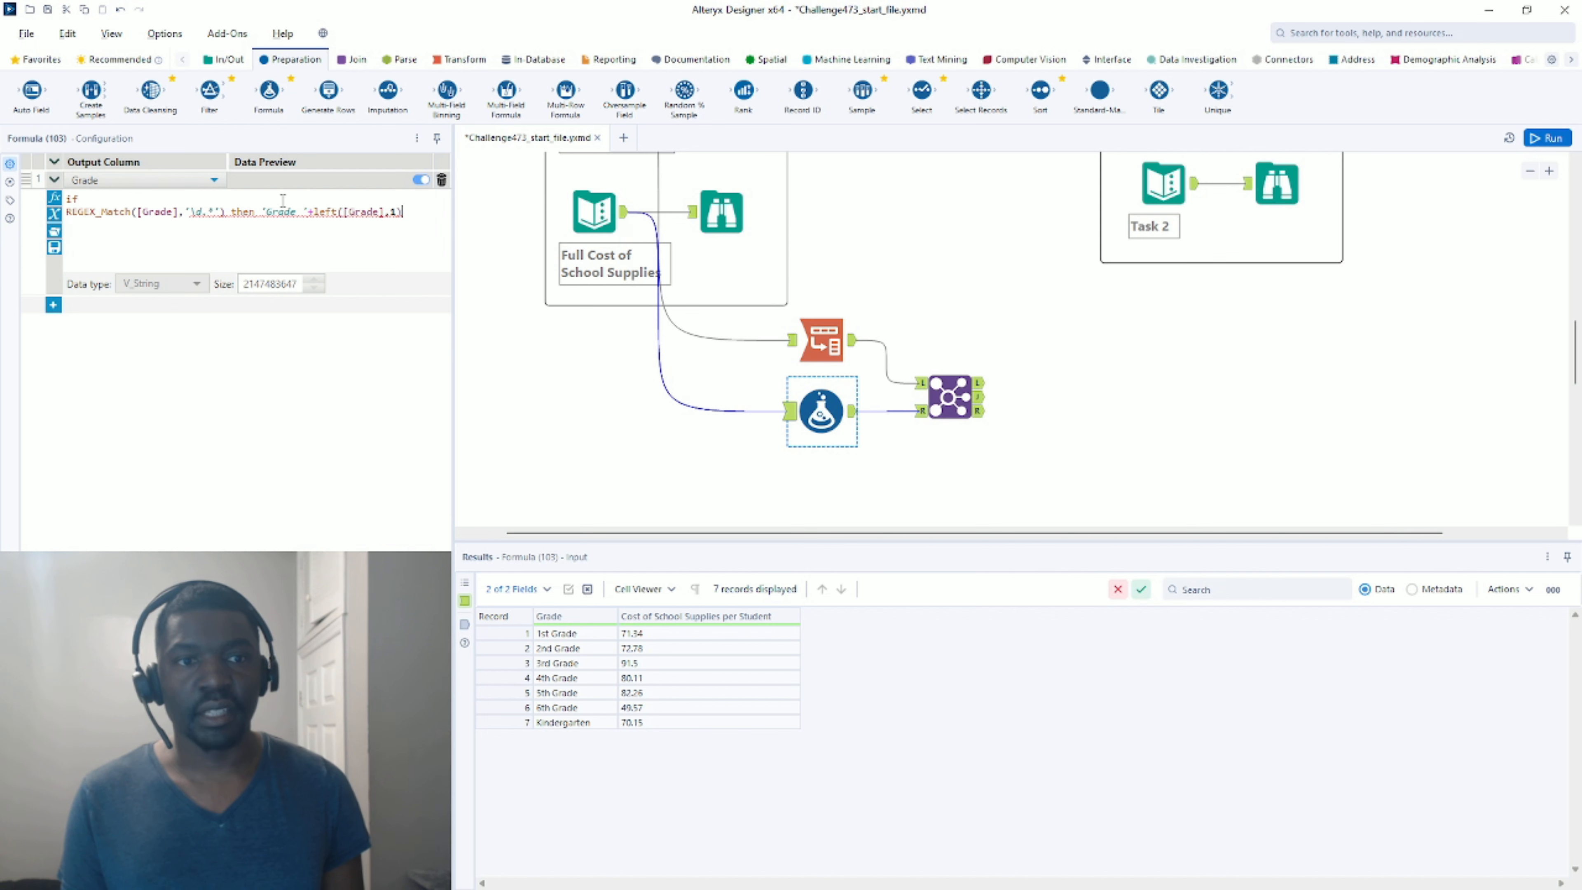
{"action": "key", "text": "Return"}
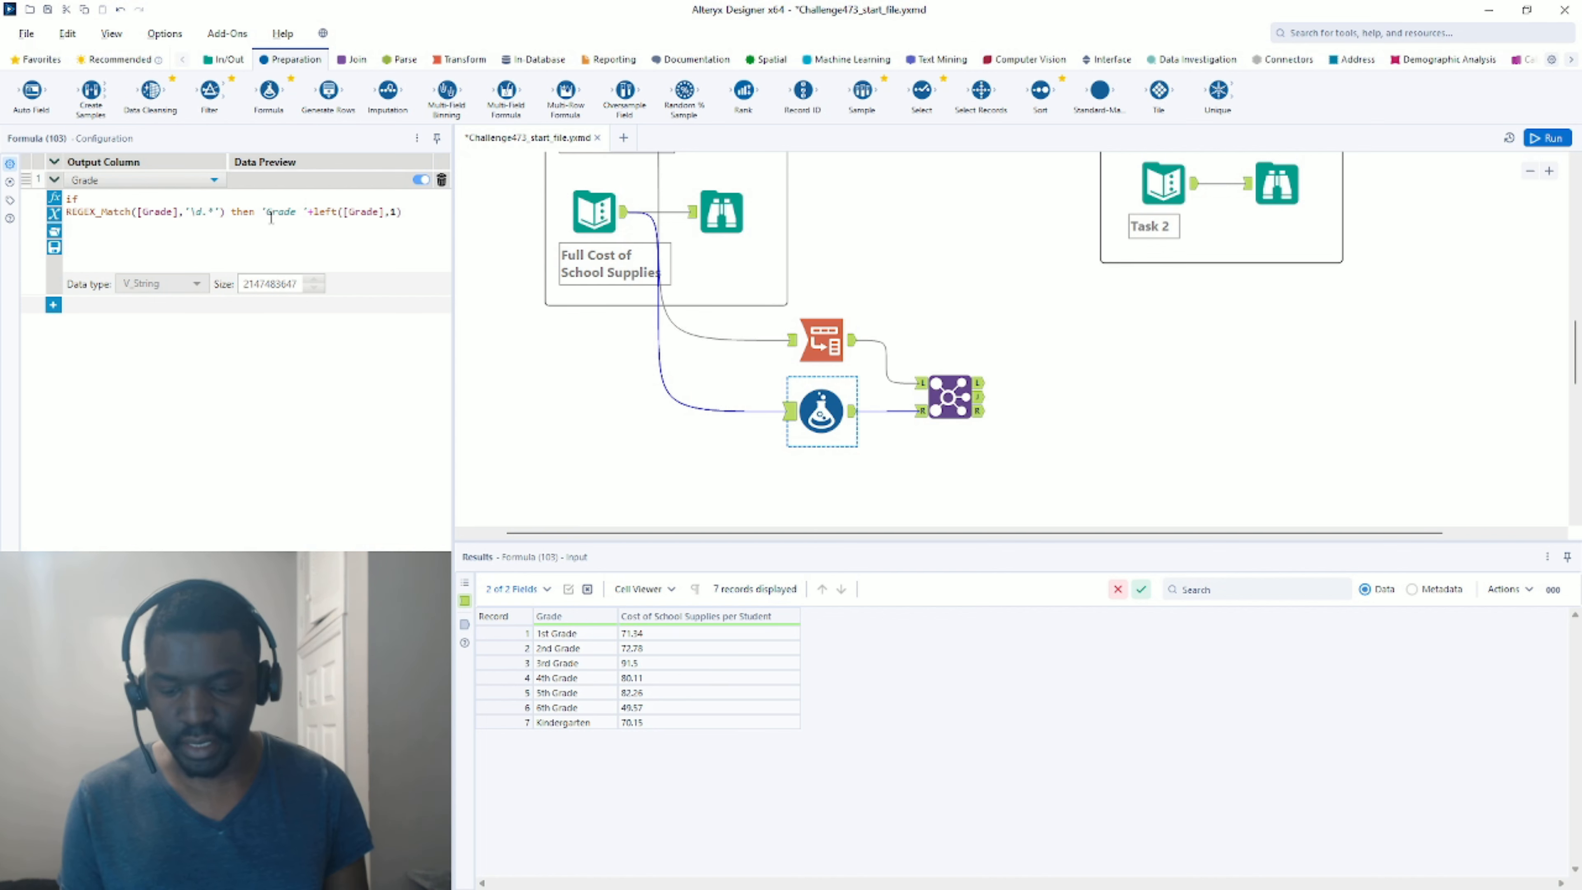
{"action": "type", "text": "else "}
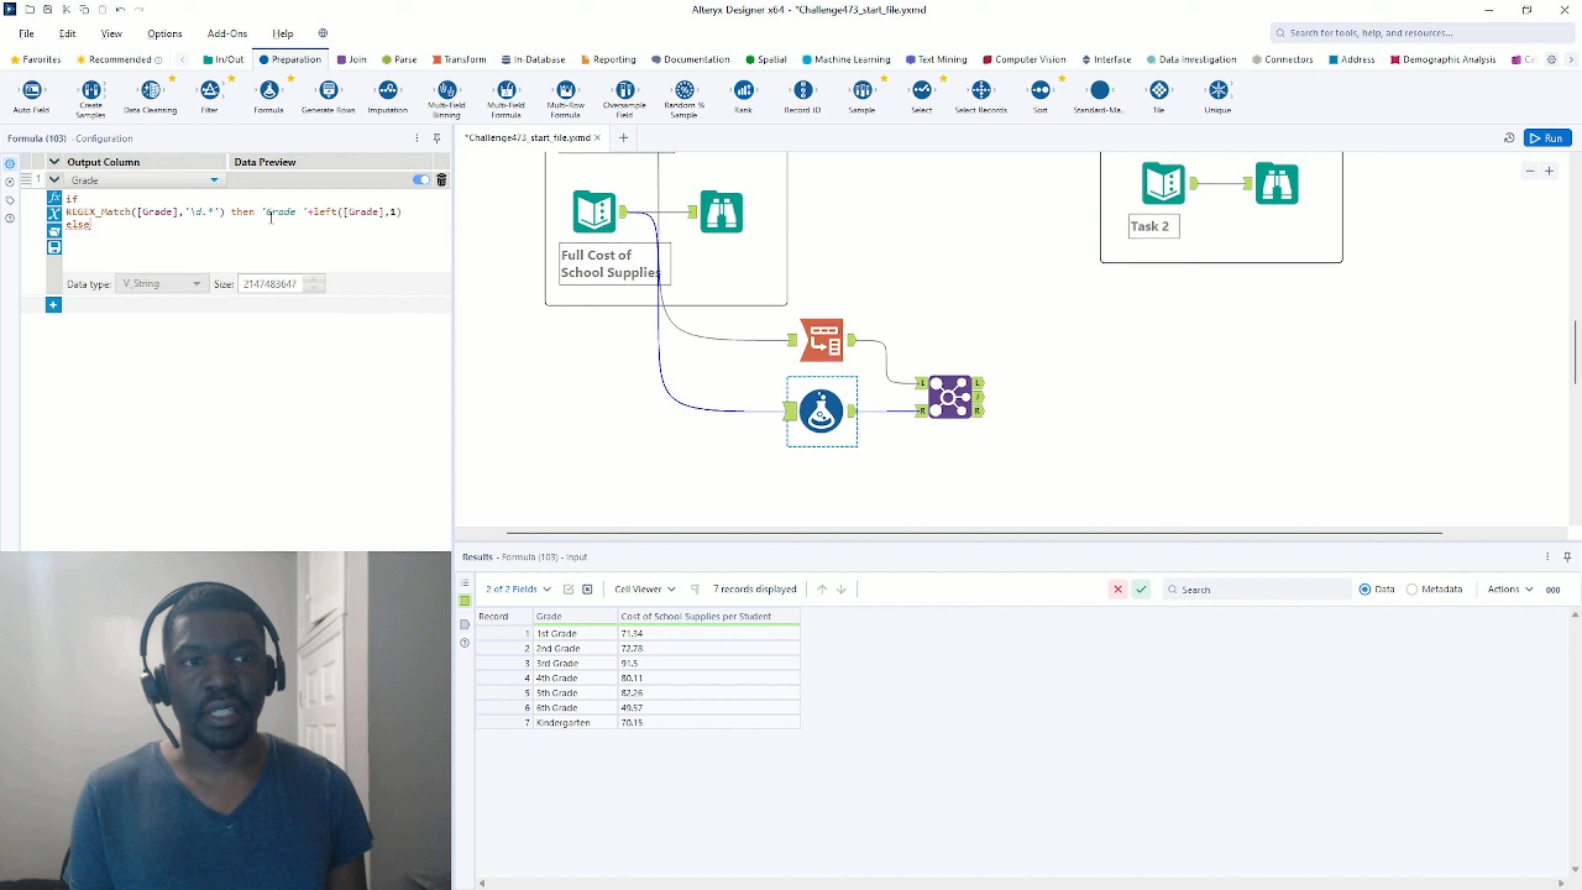
{"action": "type", "text": "[Grade] "}
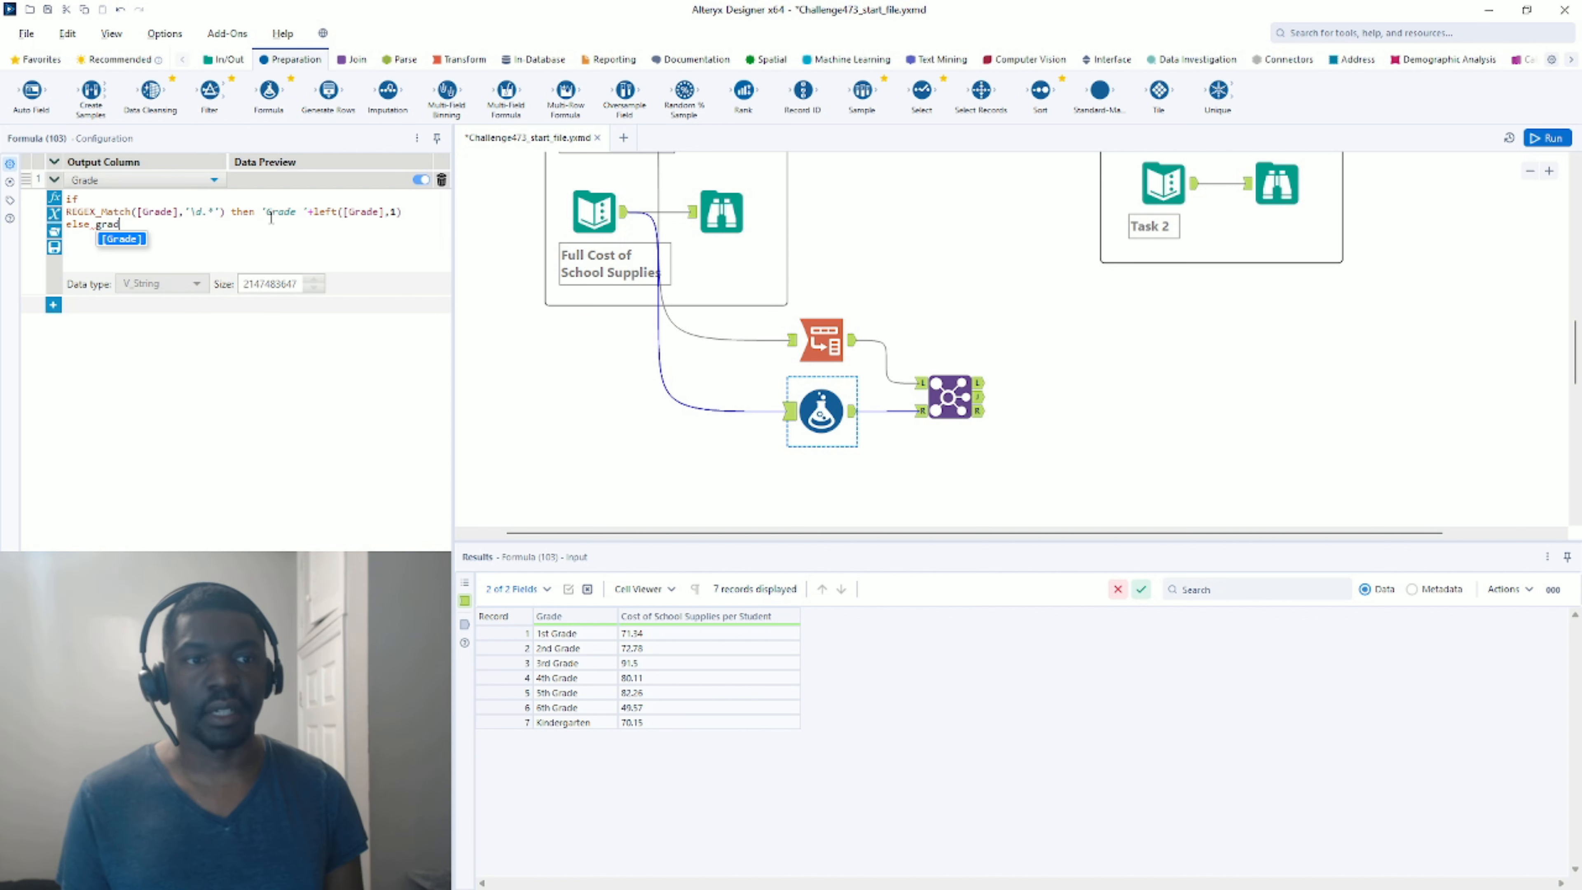
{"action": "type", "text": "e"}
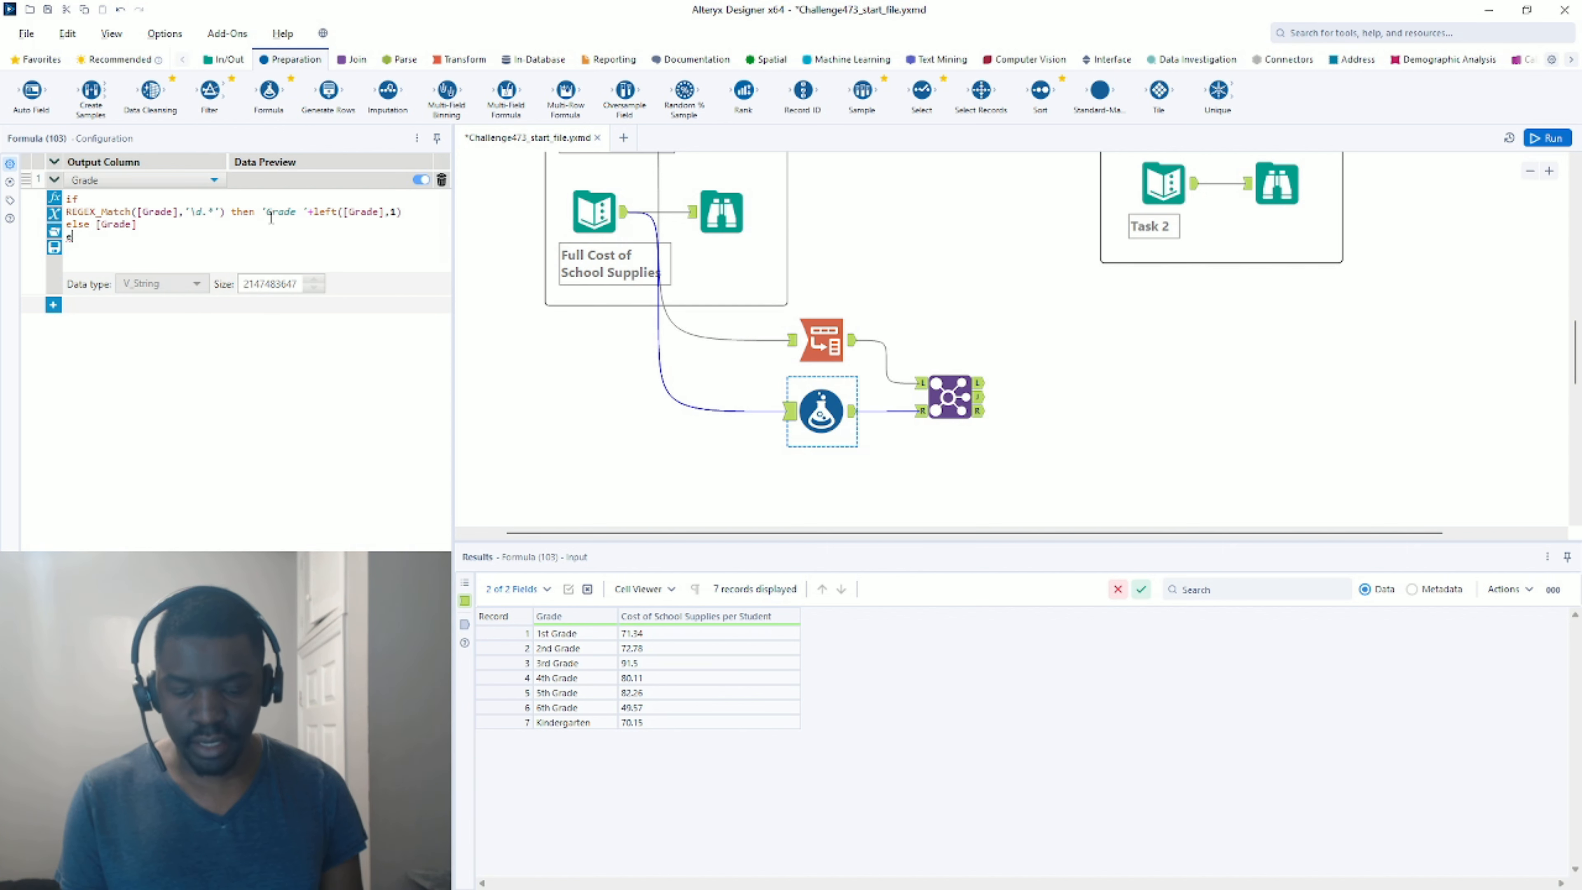
{"action": "type", "text": "ndif"}
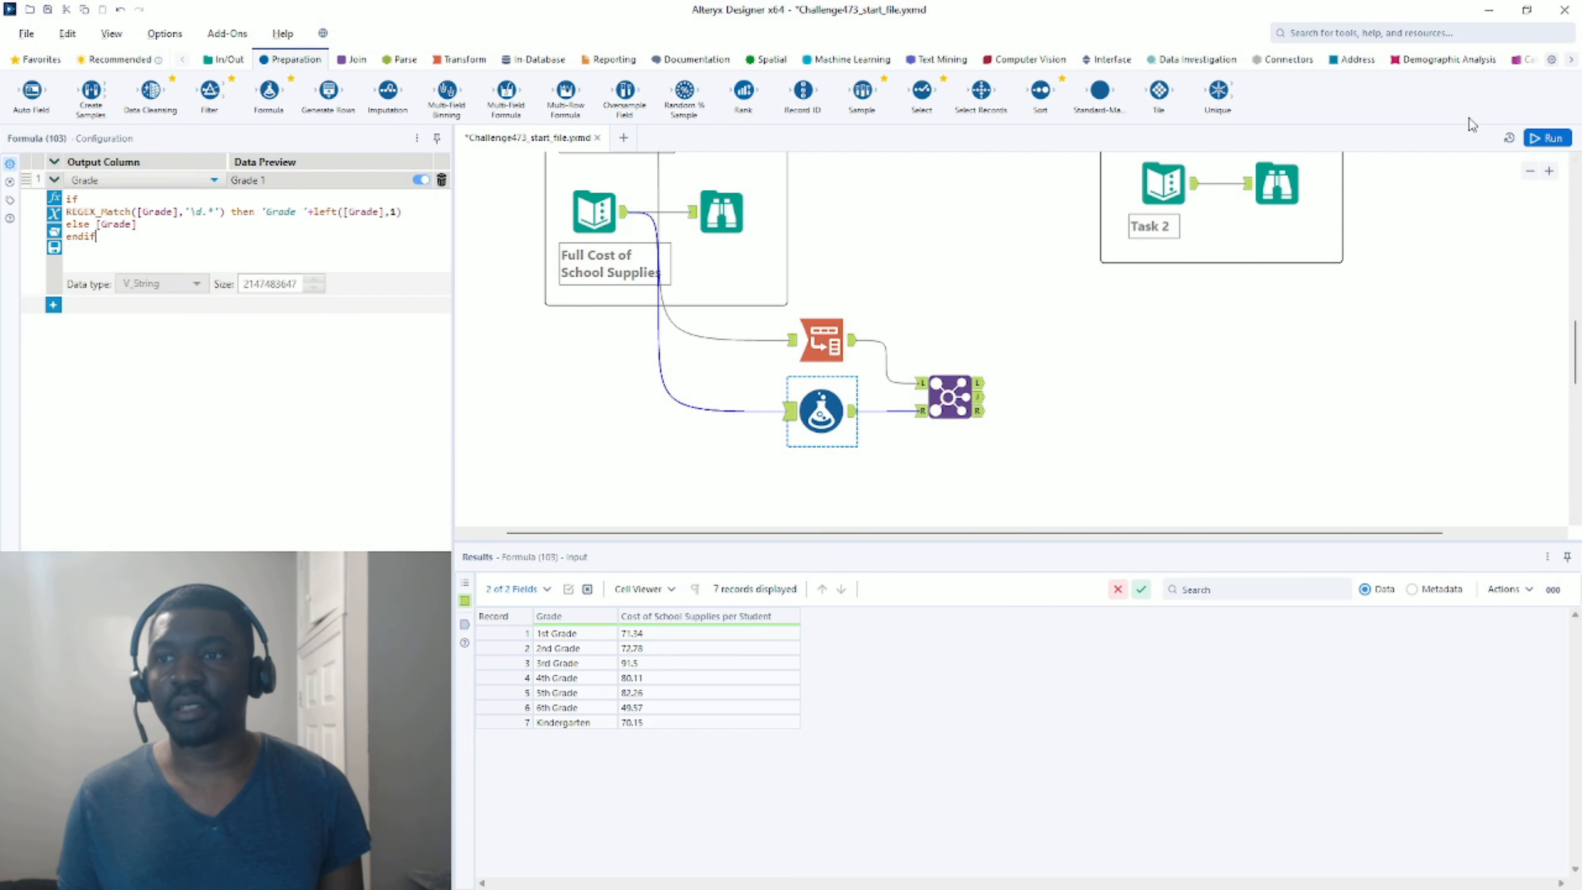
{"action": "left_click", "coordinate": [1547, 138]}
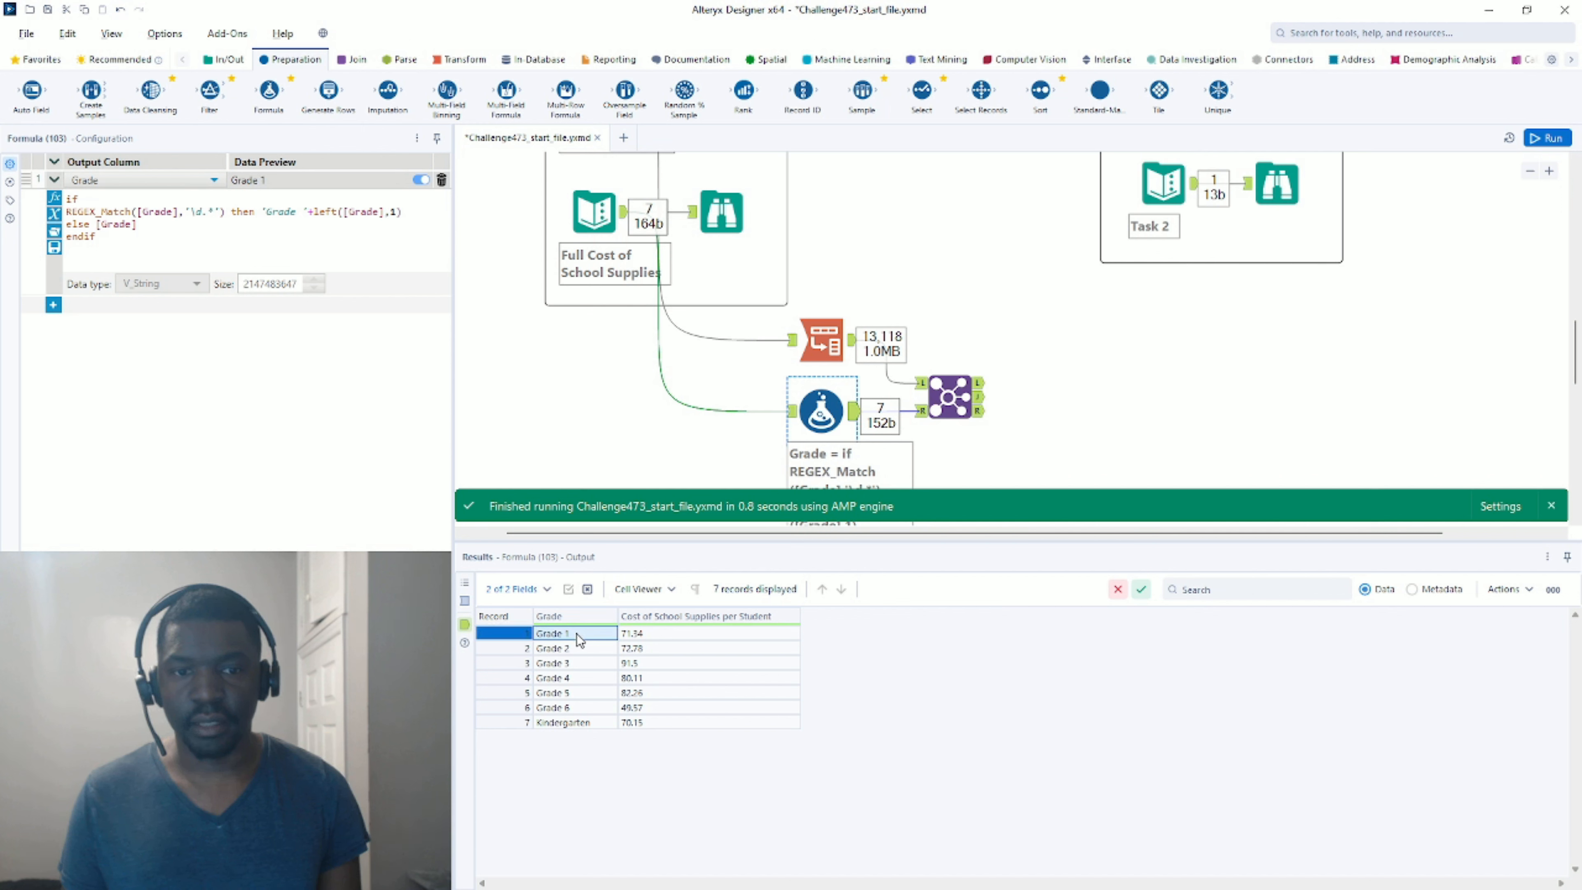
{"action": "left_click_drag", "start_coordinate": [576, 634], "coordinate": [563, 723]}
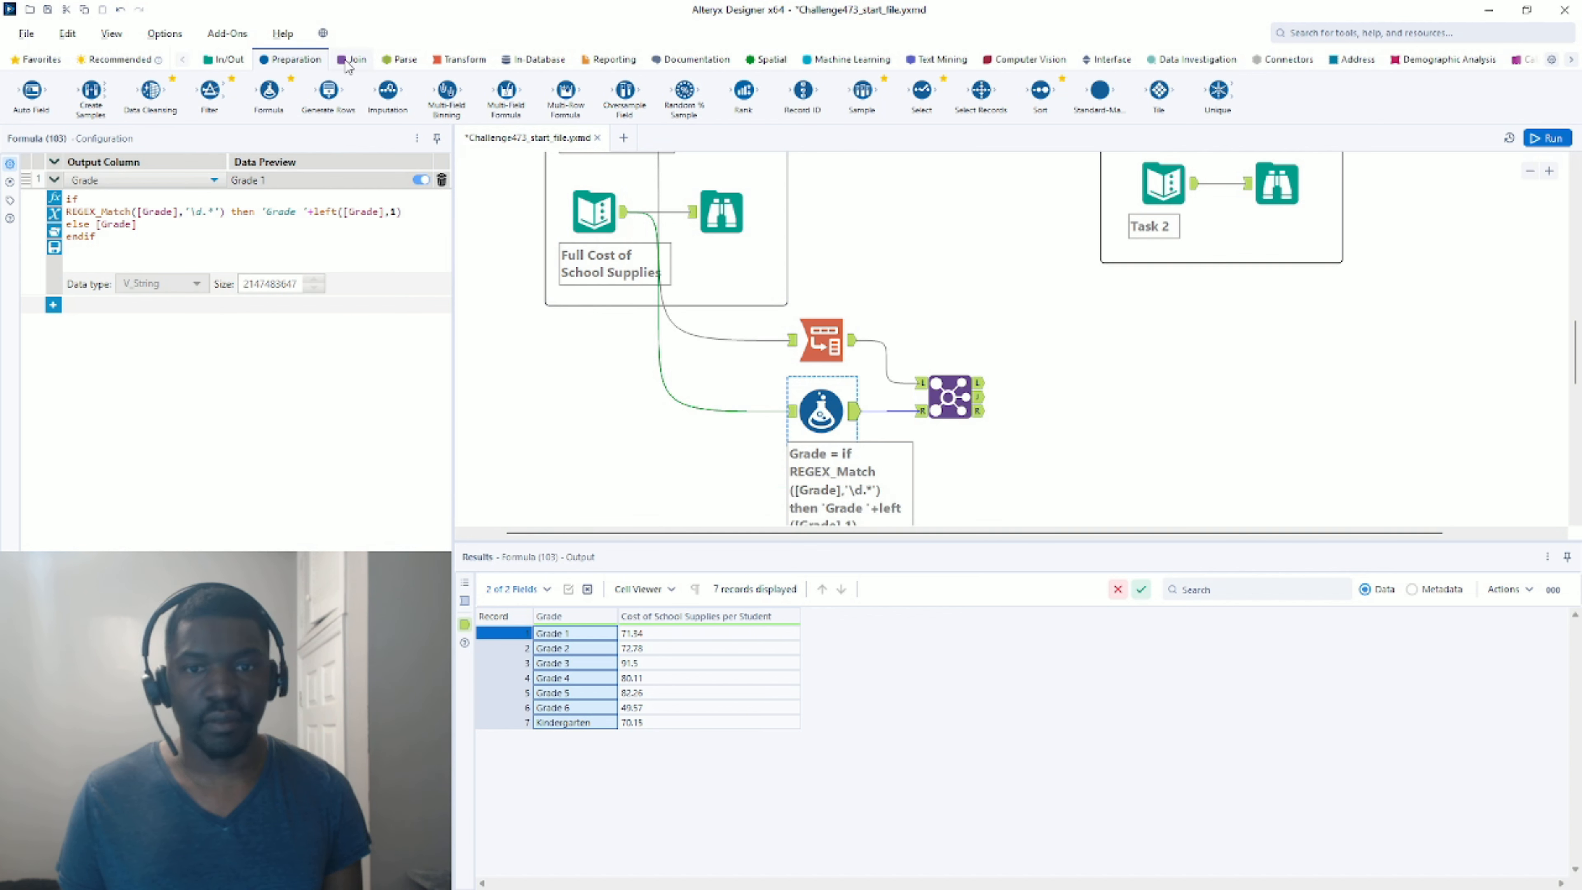
Check the Join's left output, then attach a Summarize tool to the Join's J output.
{"action": "left_click", "coordinate": [981, 414]}
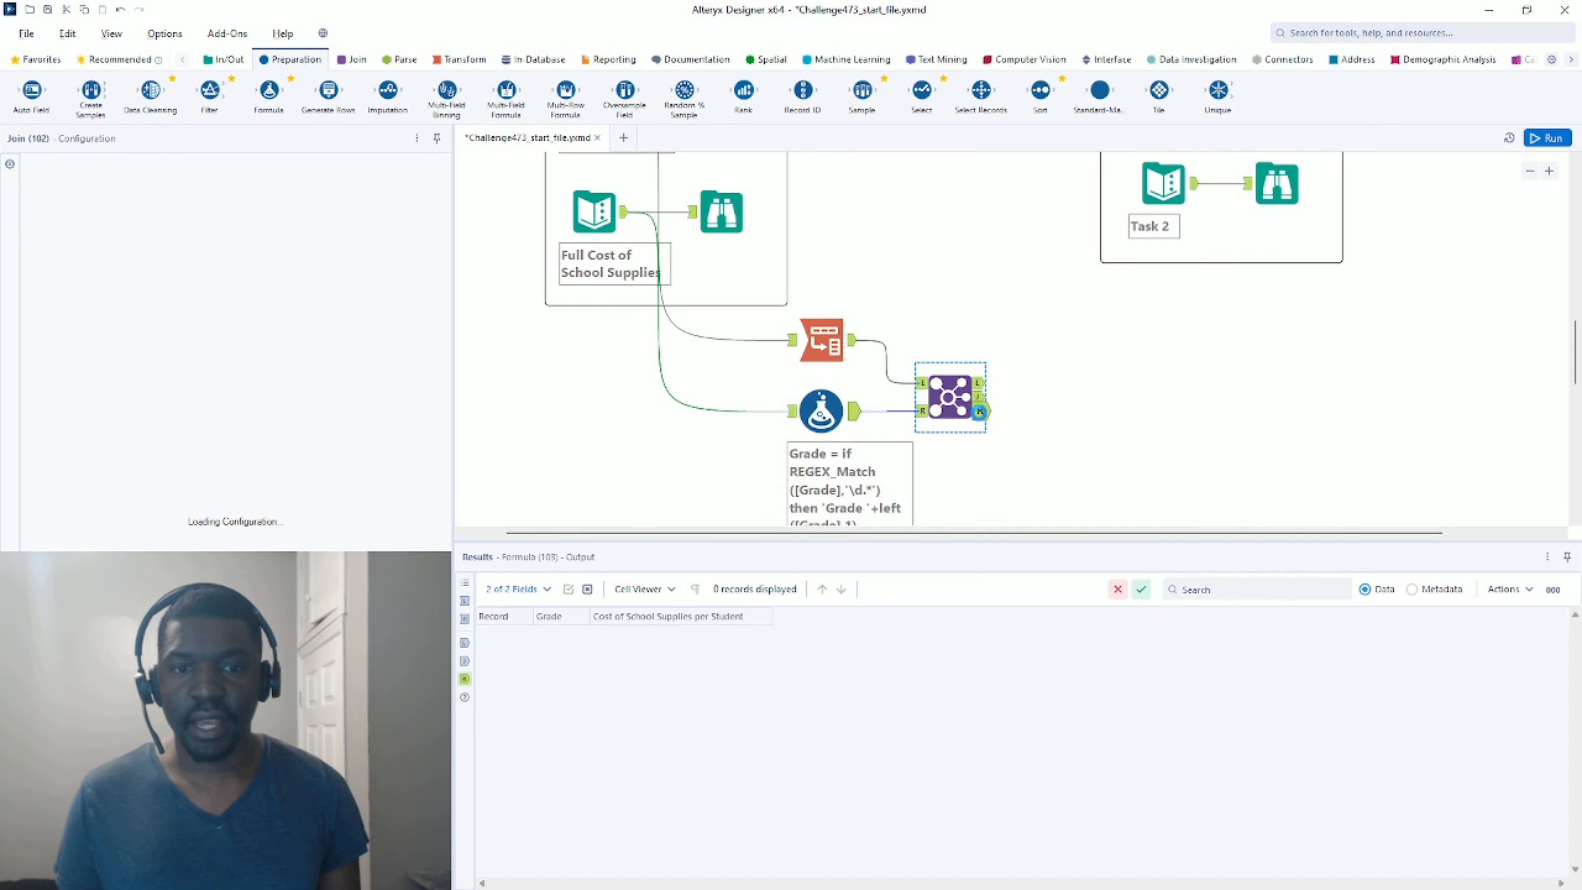
{"action": "left_click", "coordinate": [982, 384]}
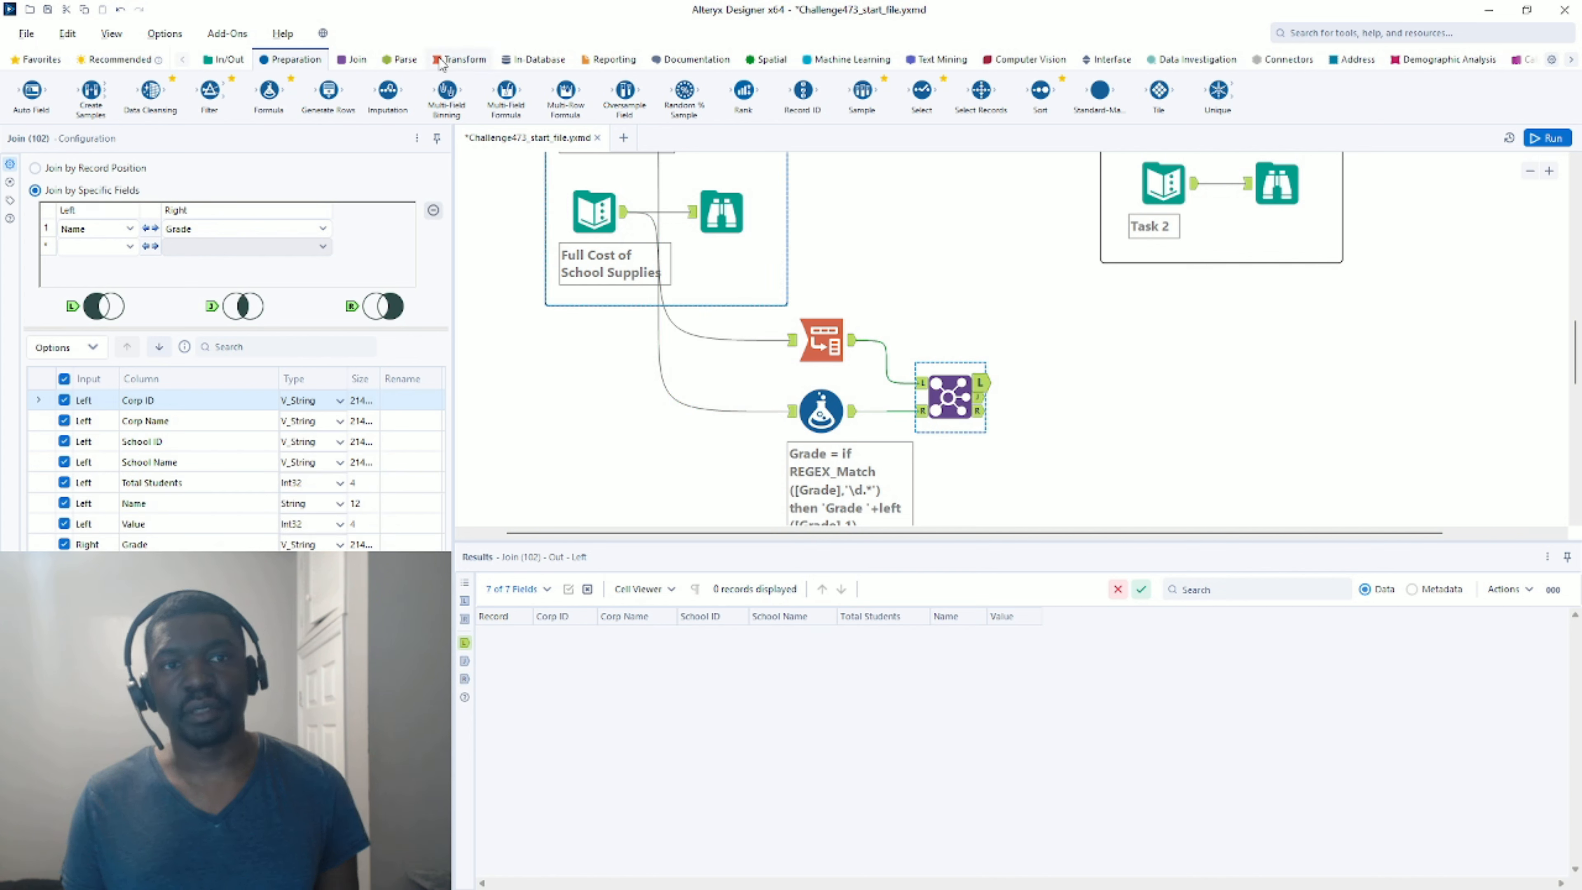
{"action": "left_click", "coordinate": [443, 61]}
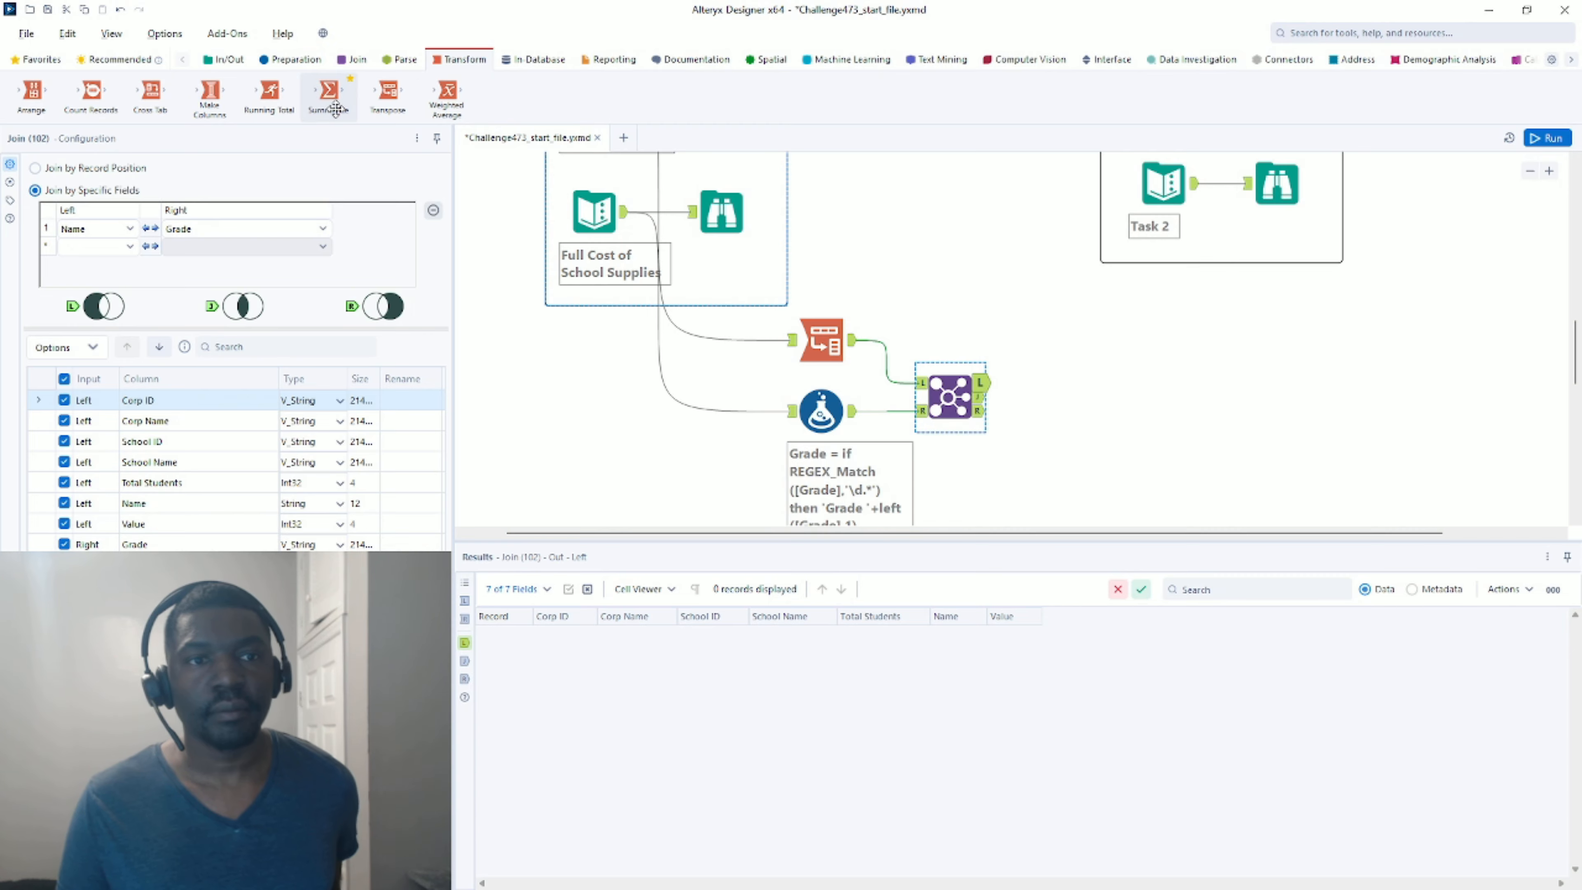
{"action": "left_click_drag", "start_coordinate": [329, 93], "coordinate": [1058, 393]}
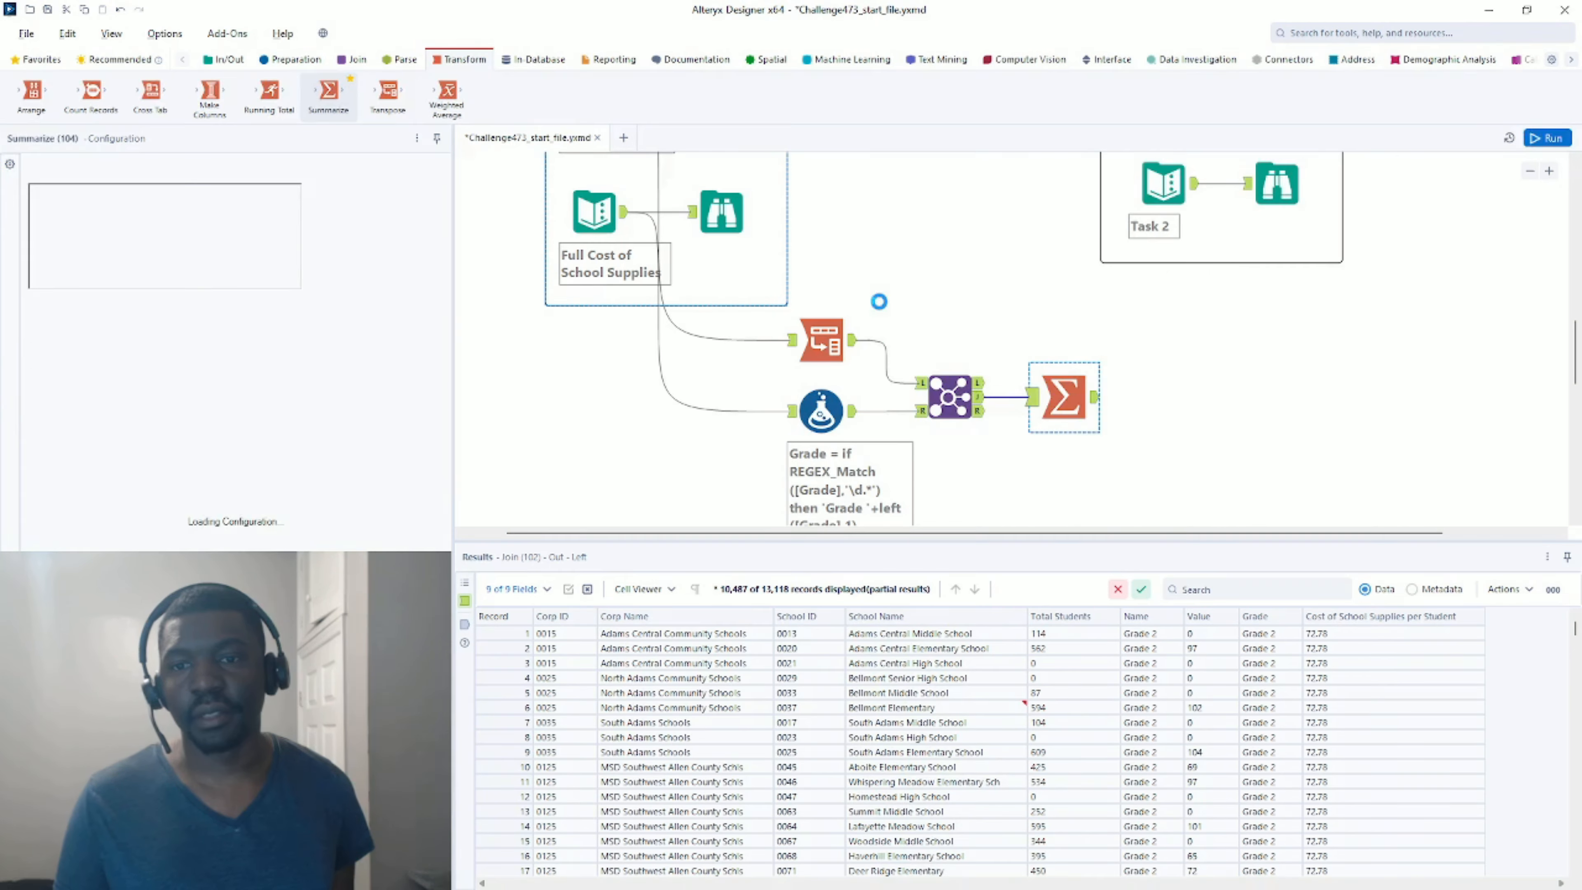
{"action": "scroll", "coordinate": [873, 297], "scroll_direction": "up", "scroll_amount": 5}
{"action": "scroll", "coordinate": [872, 297], "scroll_direction": "up", "scroll_amount": 4}
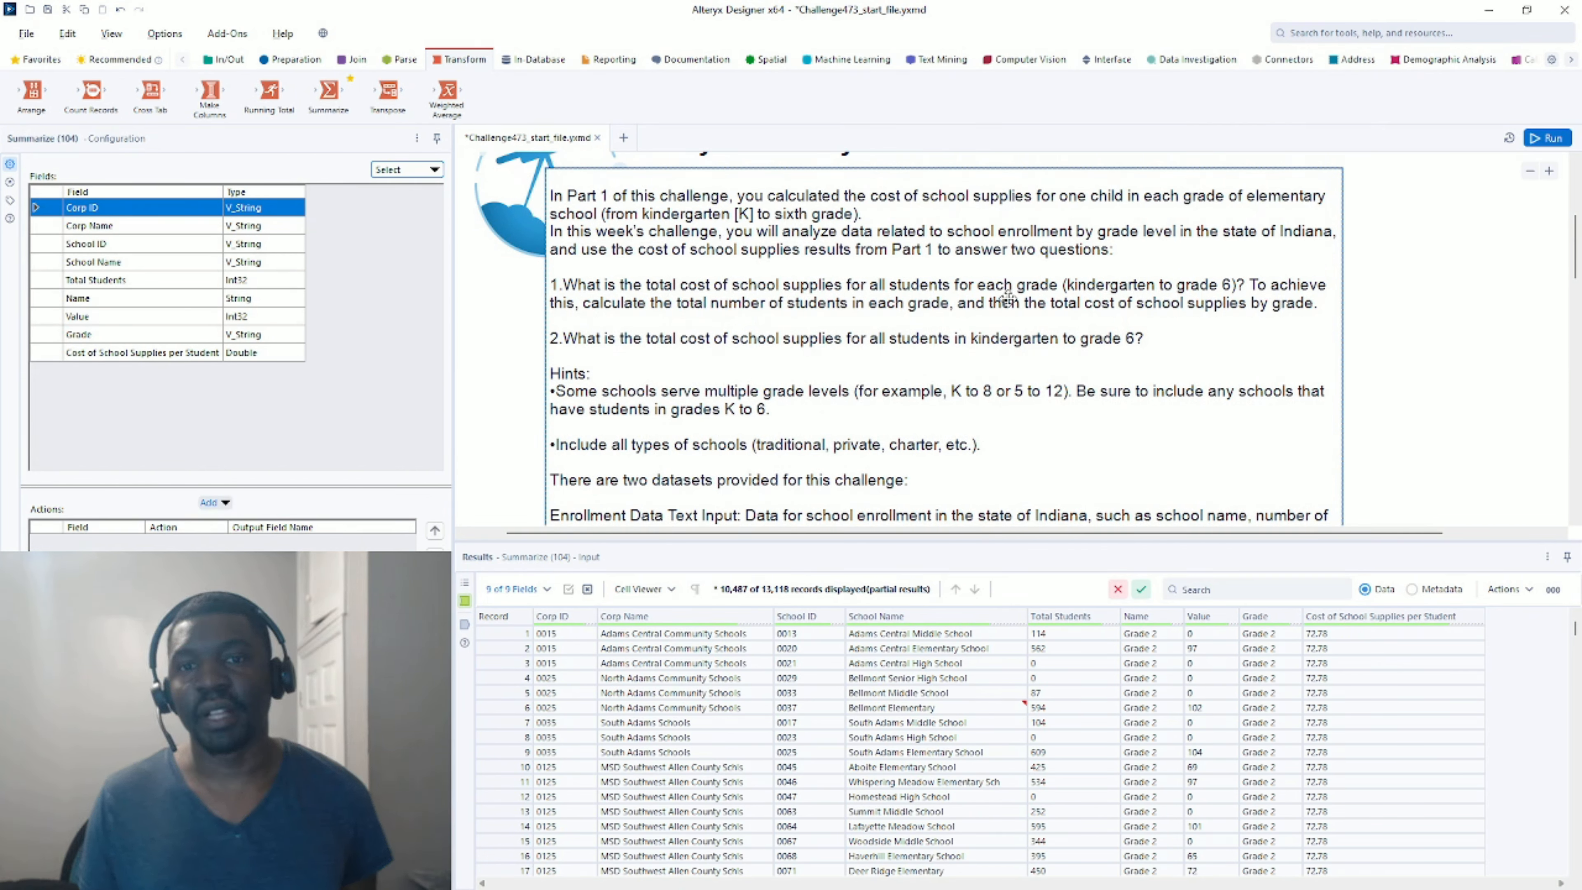
{"action": "scroll", "coordinate": [906, 288], "scroll_direction": "down", "scroll_amount": 9}
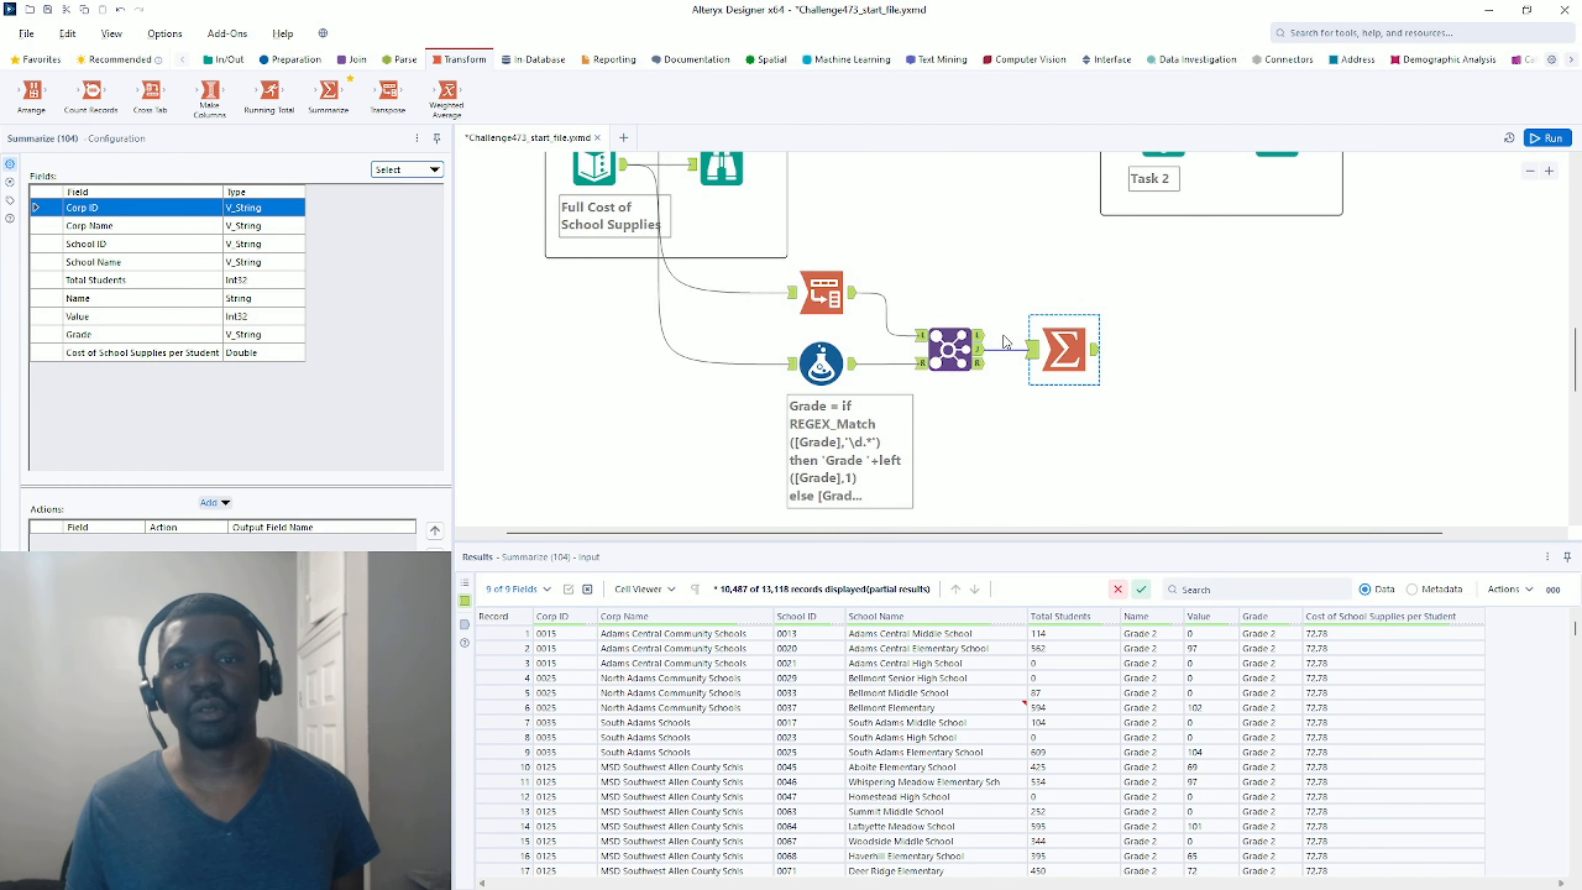
Group the Summarize output by Grade.
{"action": "left_click", "coordinate": [1096, 350]}
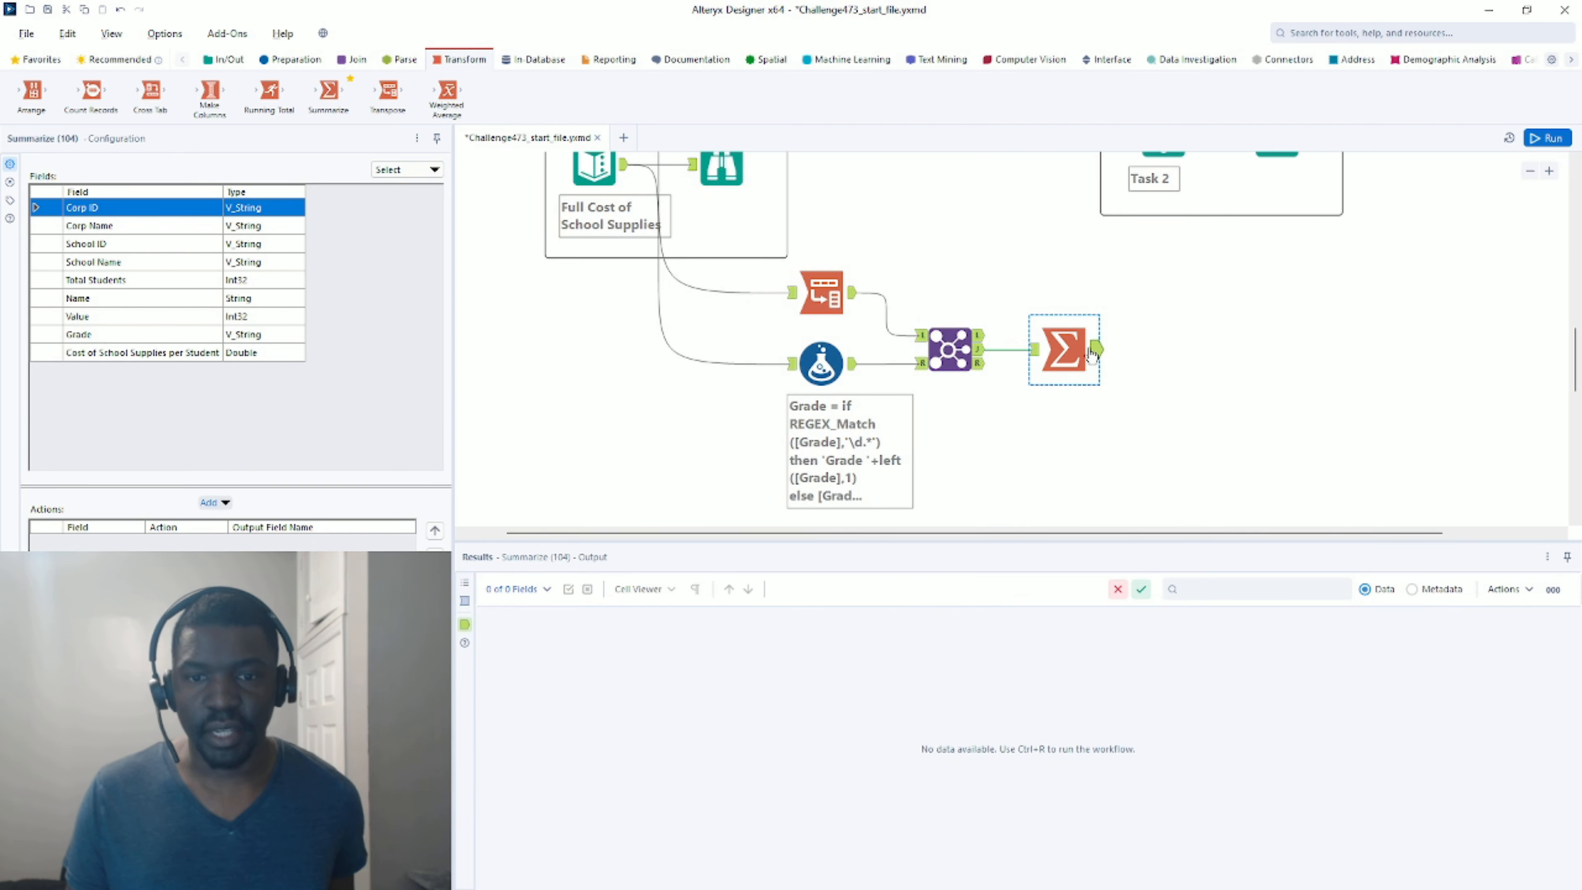
{"action": "left_click", "coordinate": [102, 335]}
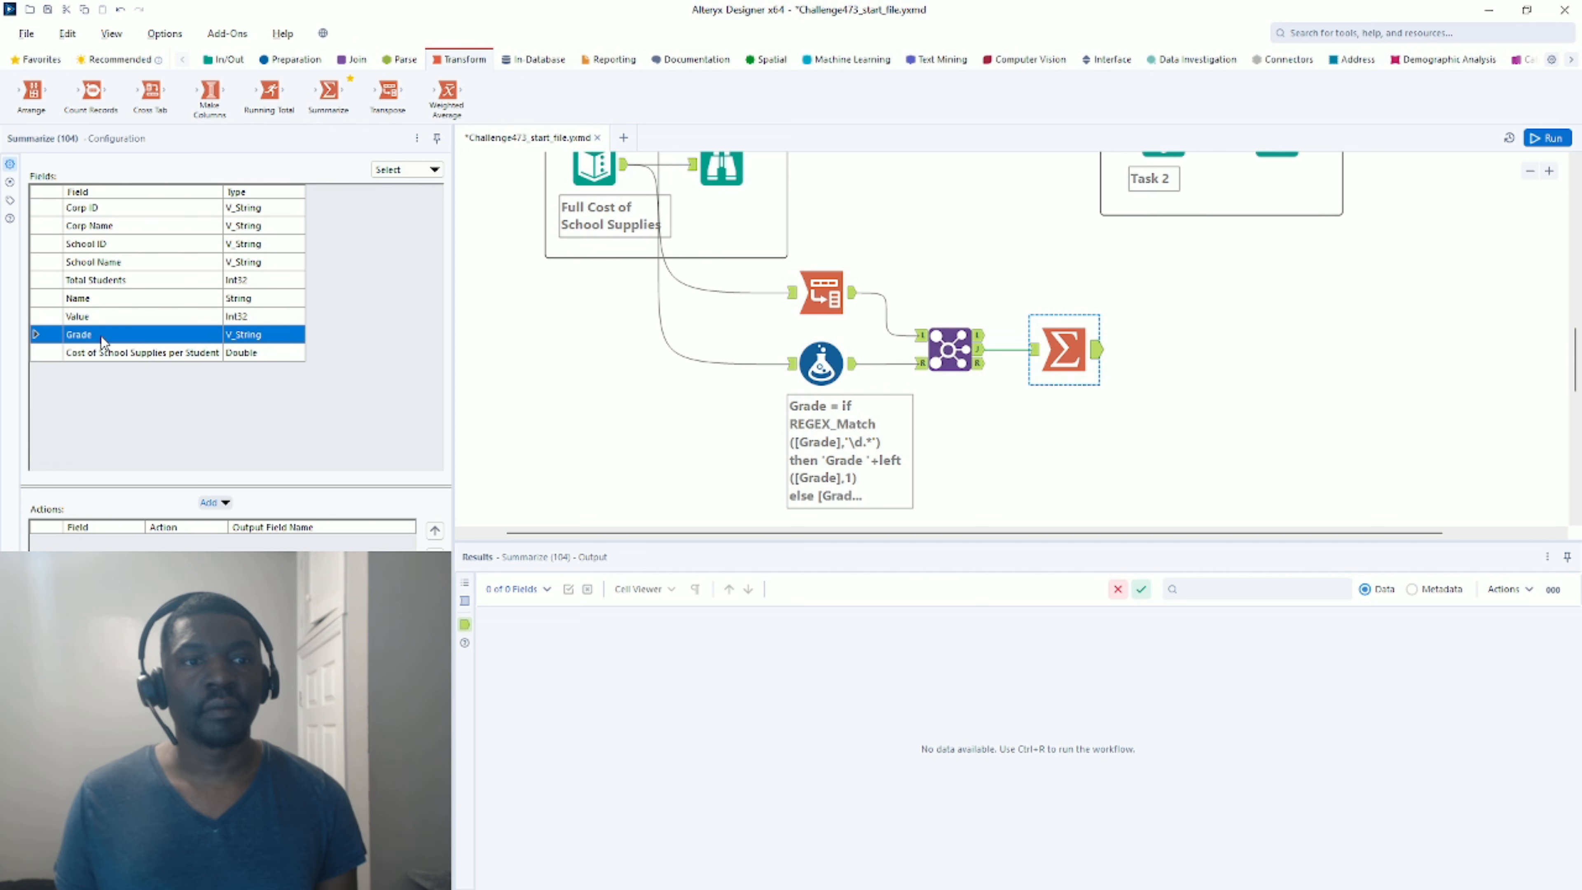
{"action": "left_click", "coordinate": [215, 502]}
{"action": "left_click", "coordinate": [240, 523]}
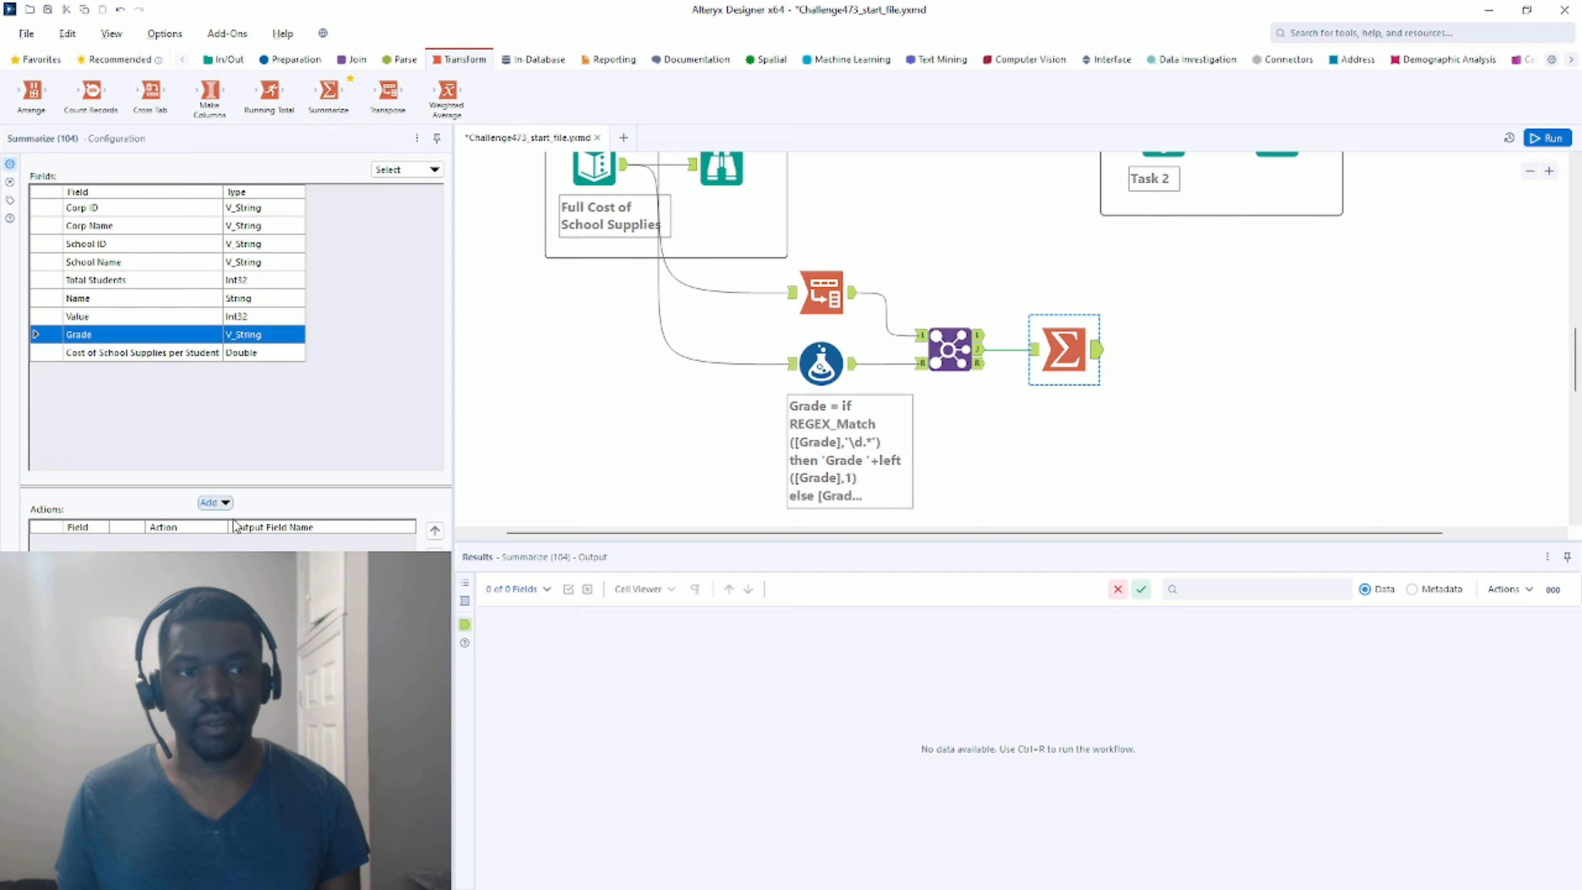
Add Sum of Total Students and Sum of Value to the summary.
{"action": "left_click", "coordinate": [133, 280]}
{"action": "left_click", "coordinate": [215, 502]}
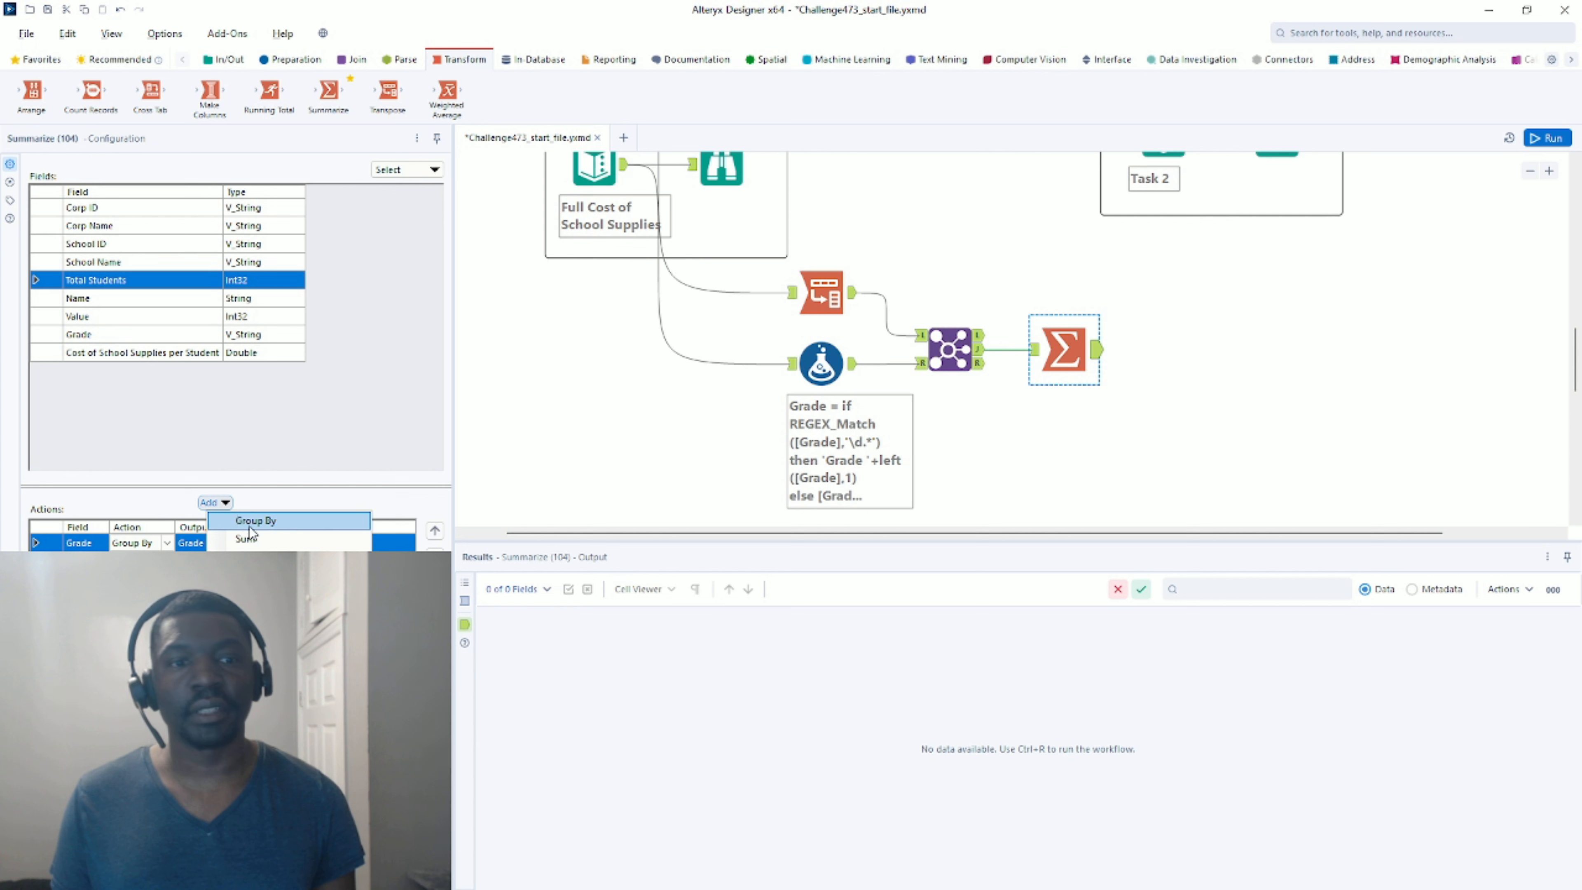
{"action": "left_click", "coordinate": [249, 539]}
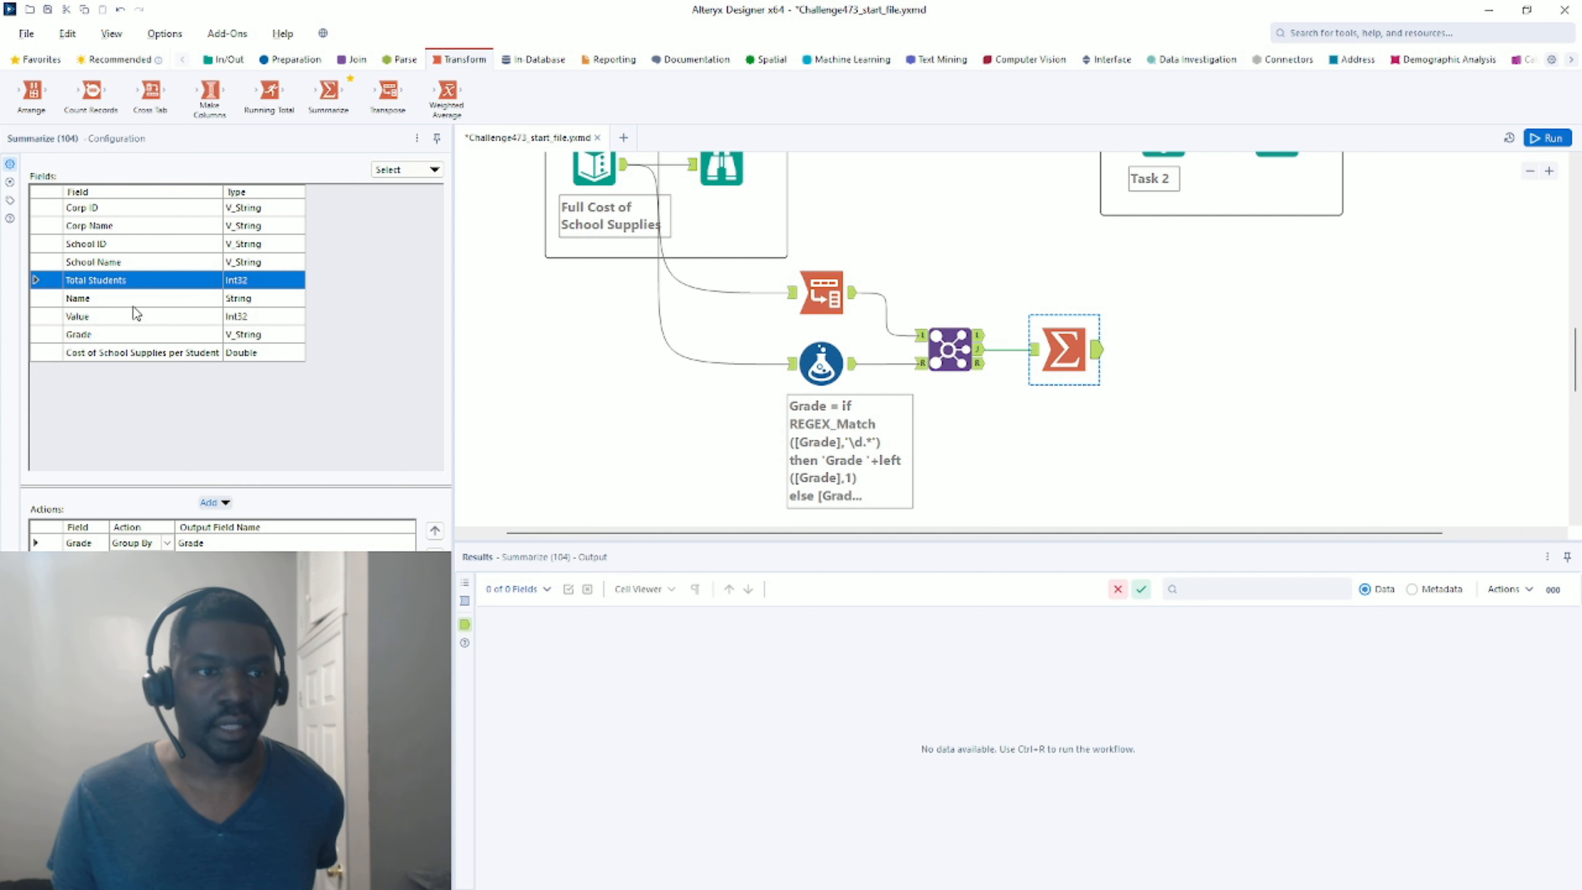
{"action": "left_click", "coordinate": [134, 317]}
{"action": "left_click", "coordinate": [211, 502]}
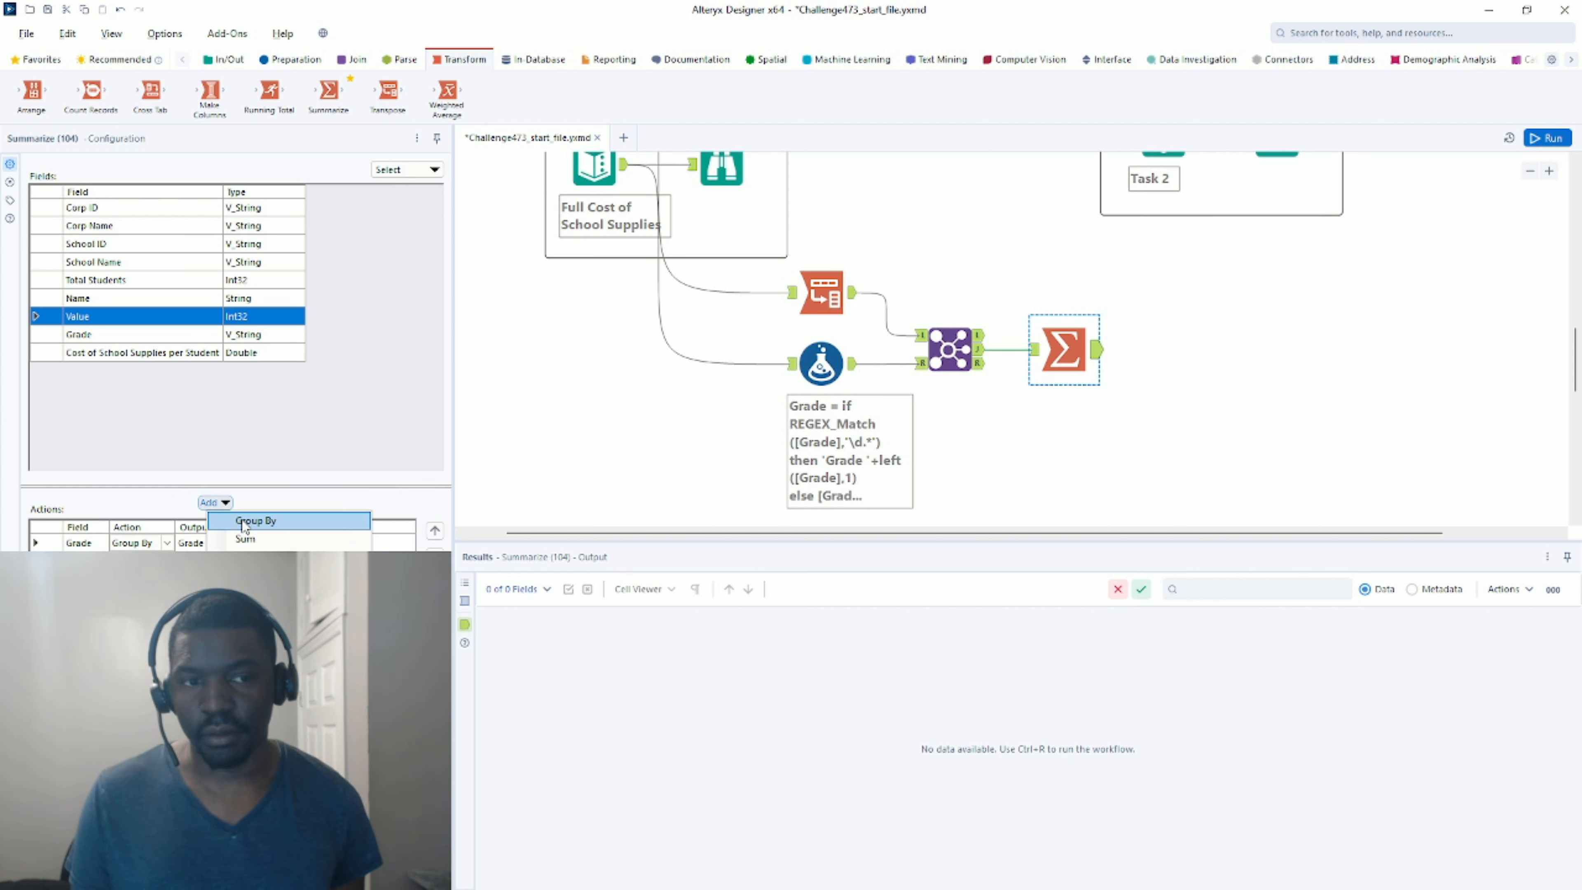
{"action": "left_click", "coordinate": [246, 536]}
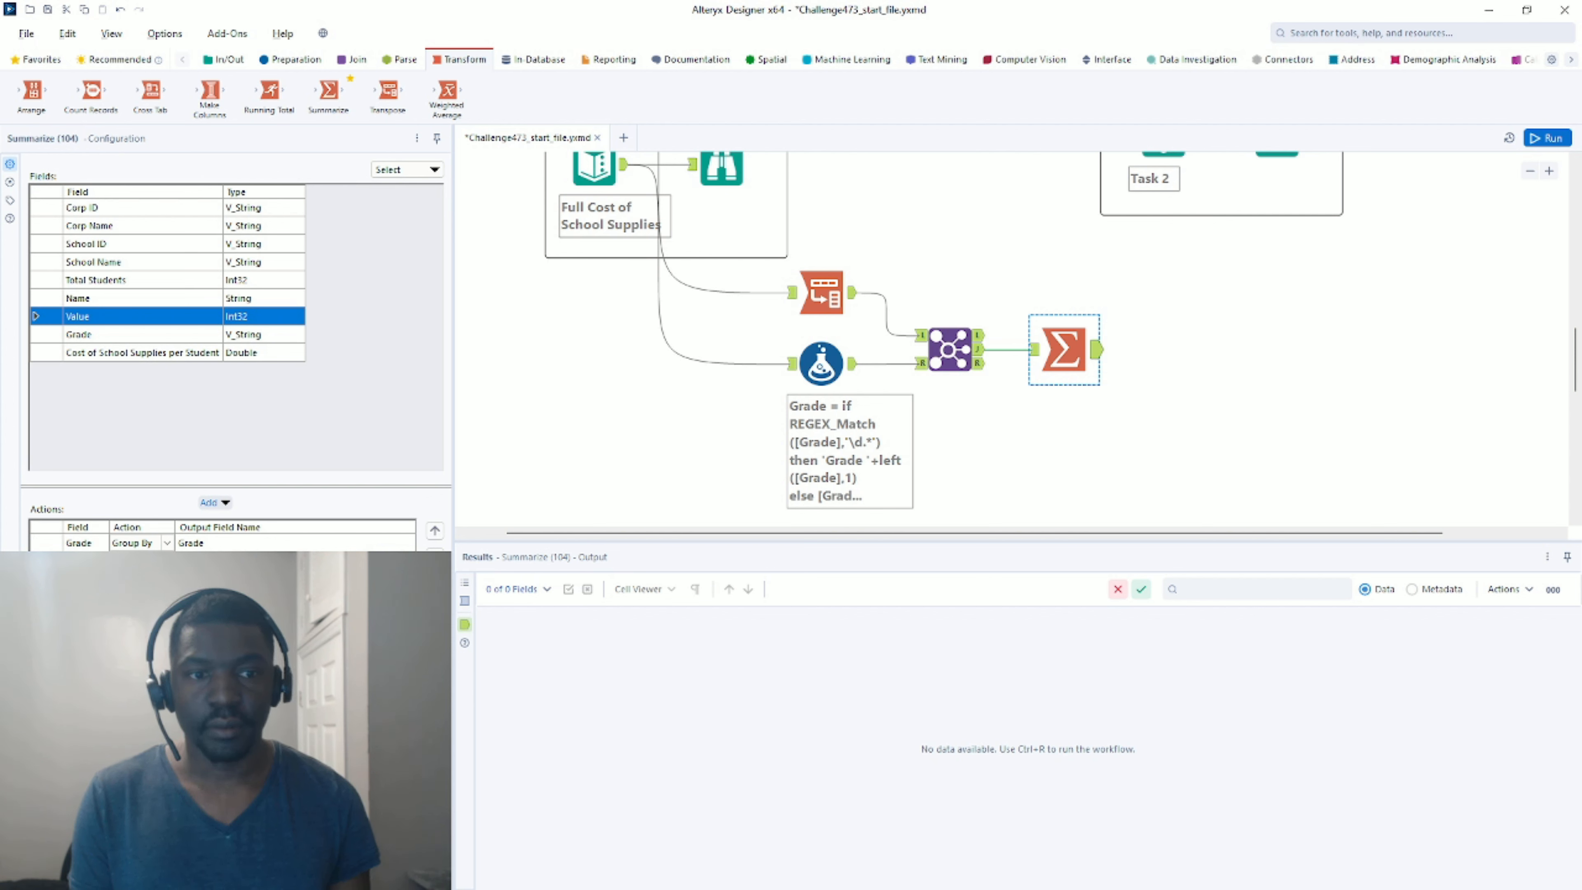
Also group by Cost of School Supplies per Student, then run the workflow.
{"action": "left_click", "coordinate": [147, 353]}
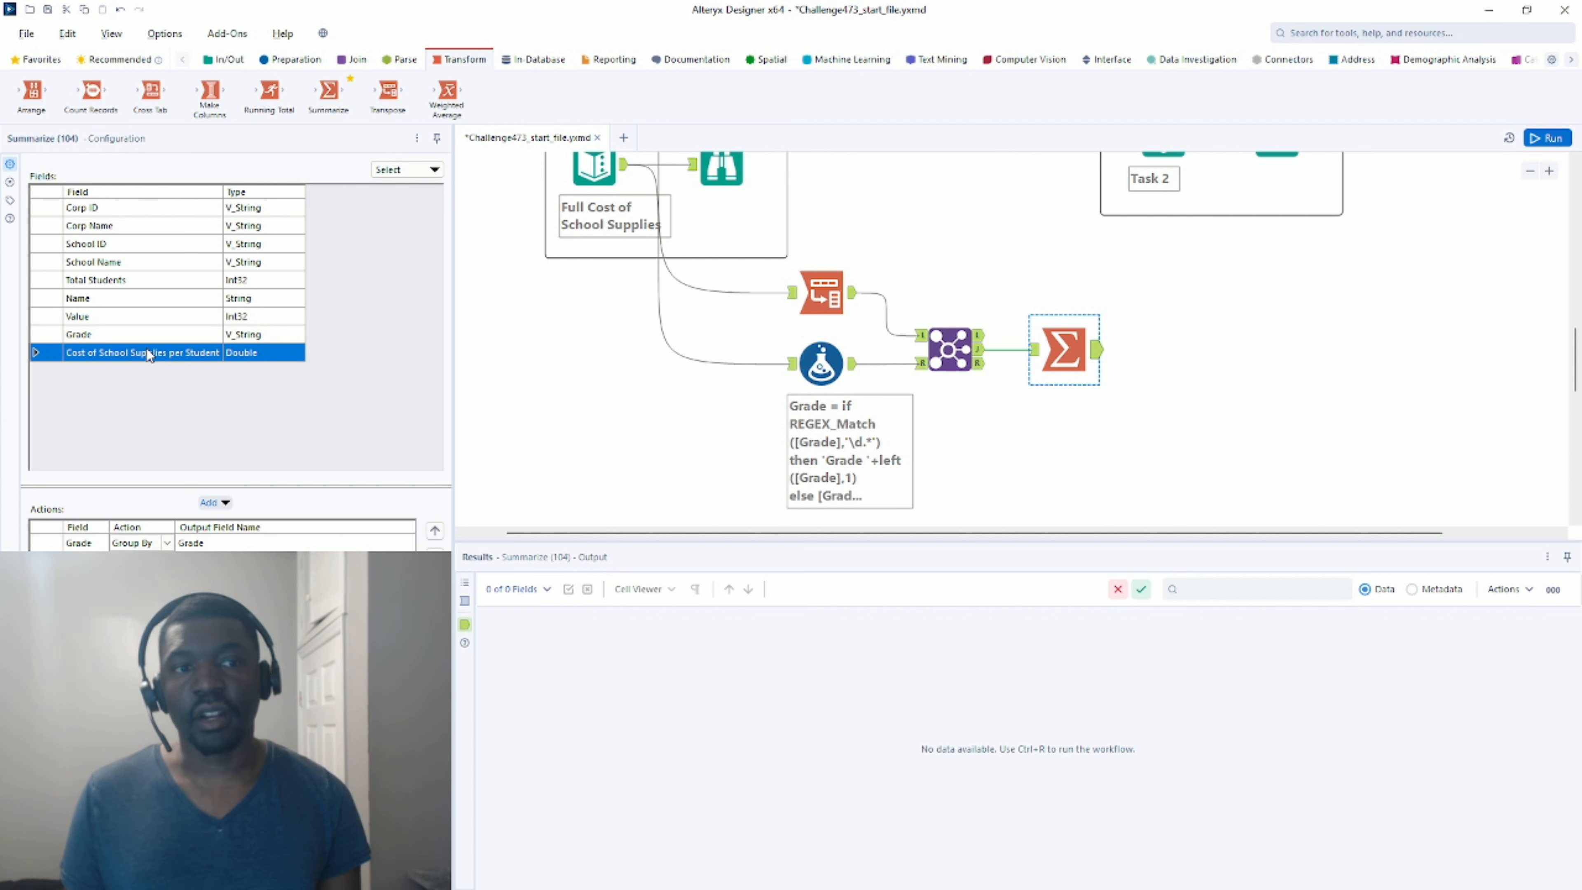
{"action": "left_click", "coordinate": [211, 503]}
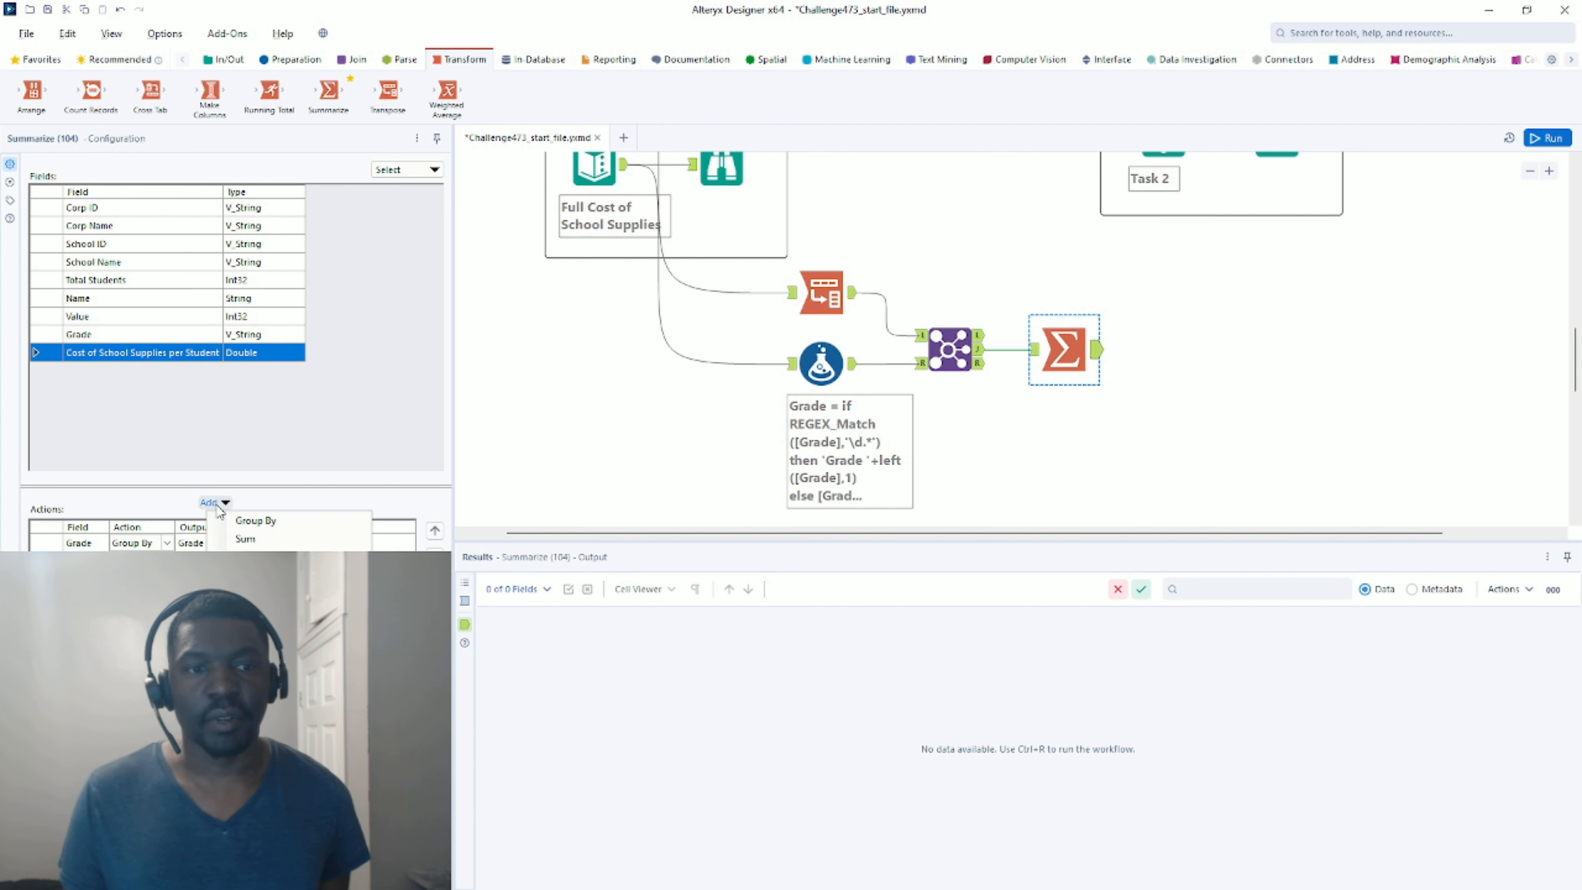
{"action": "left_click", "coordinate": [238, 522]}
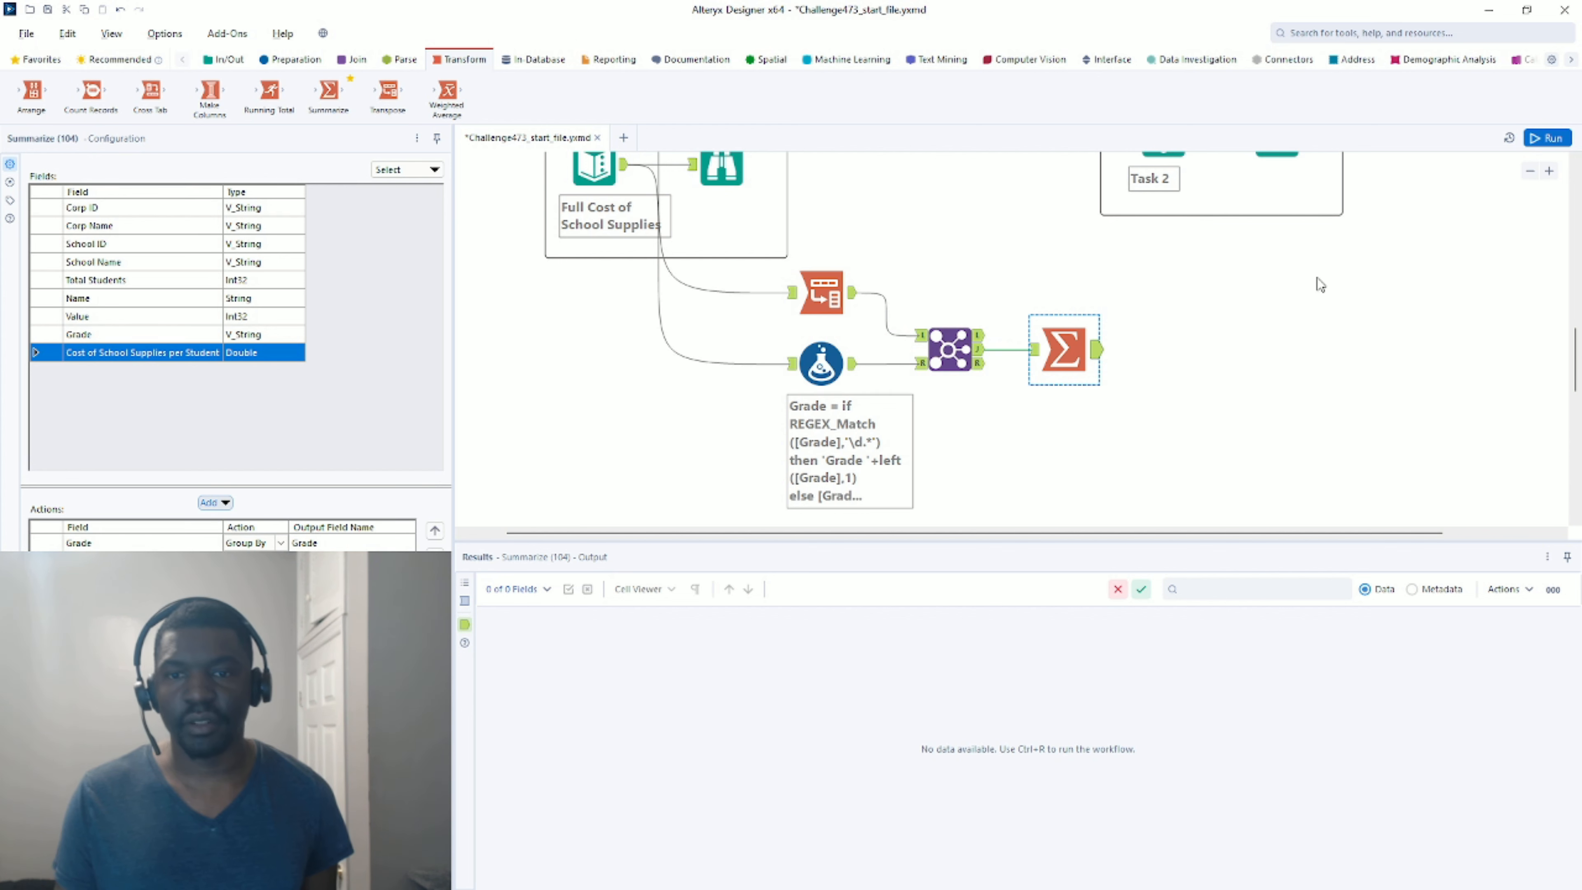
{"action": "left_click", "coordinate": [1533, 137]}
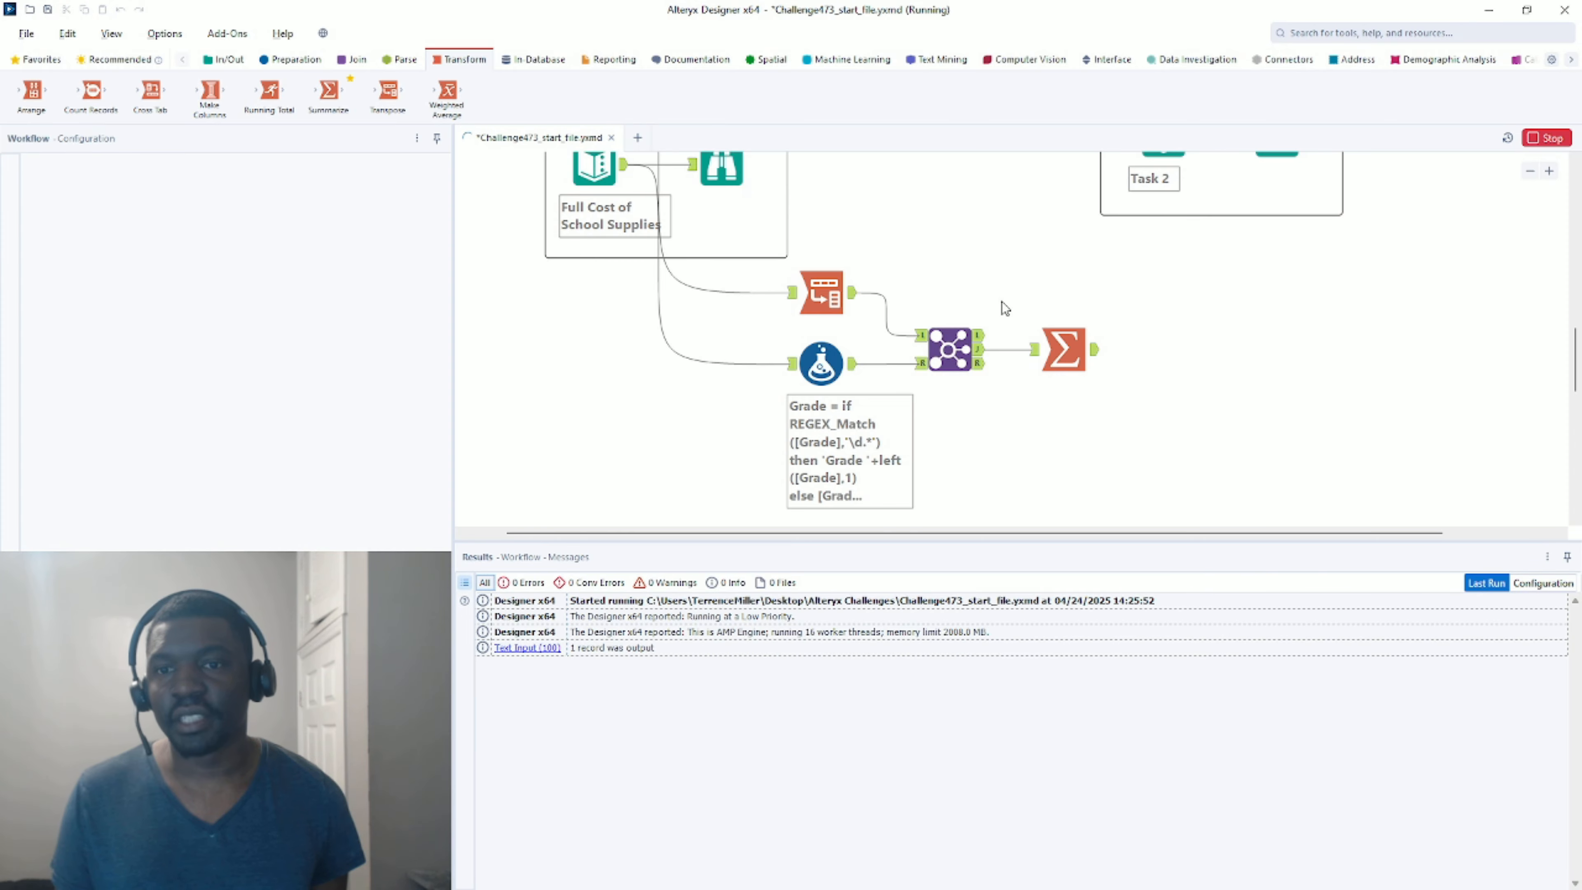
Review the seven grouped grade rows in the Summarize output.
{"action": "left_click", "coordinate": [1094, 350]}
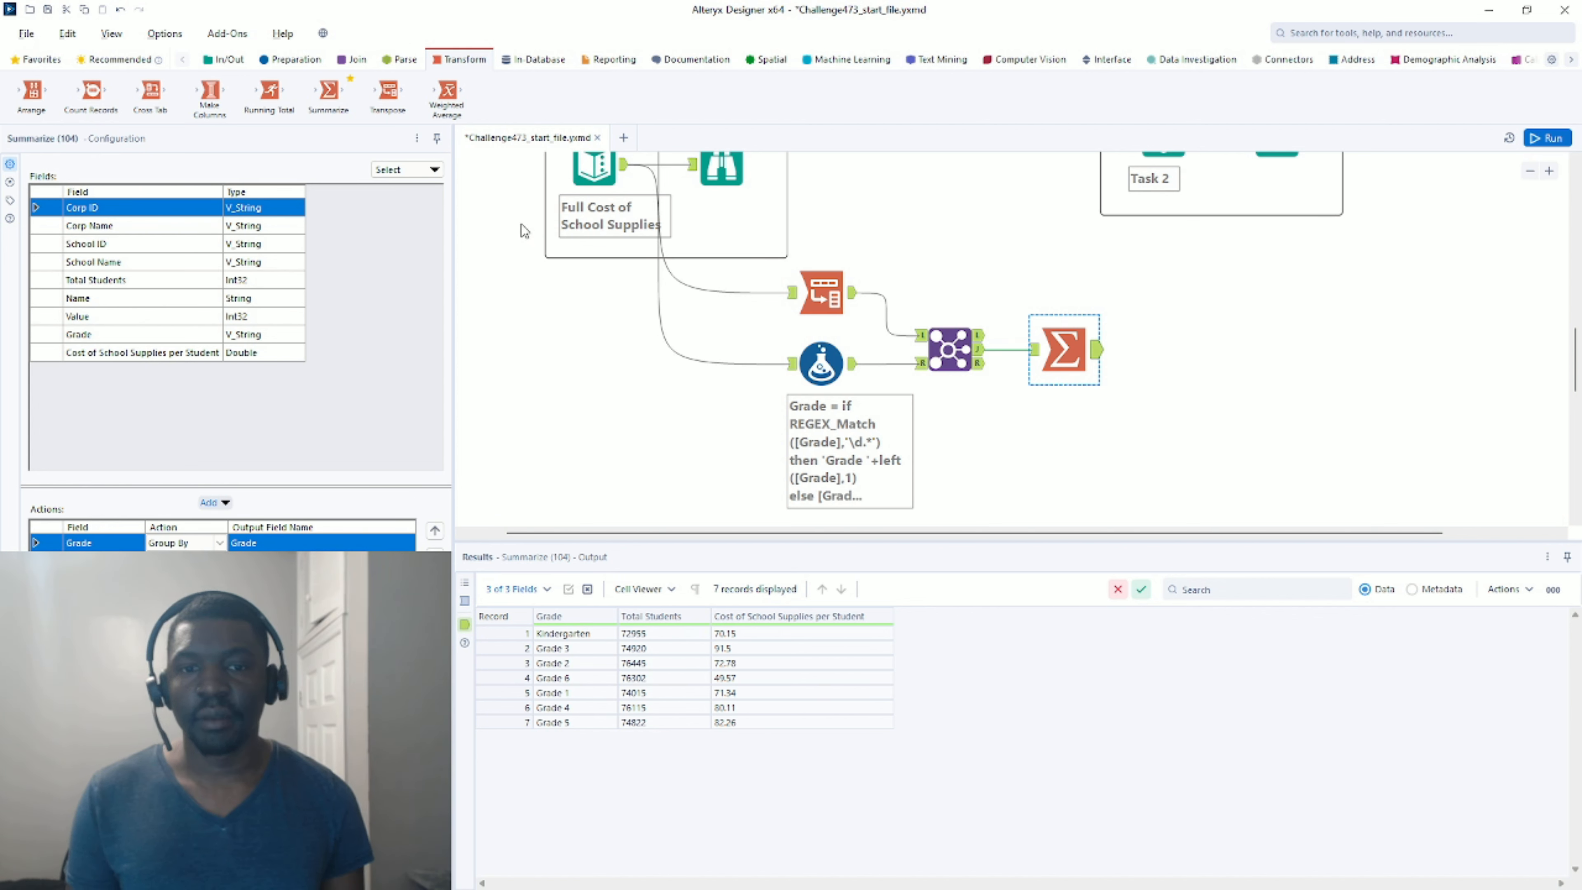
{"action": "left_click", "coordinate": [290, 61]}
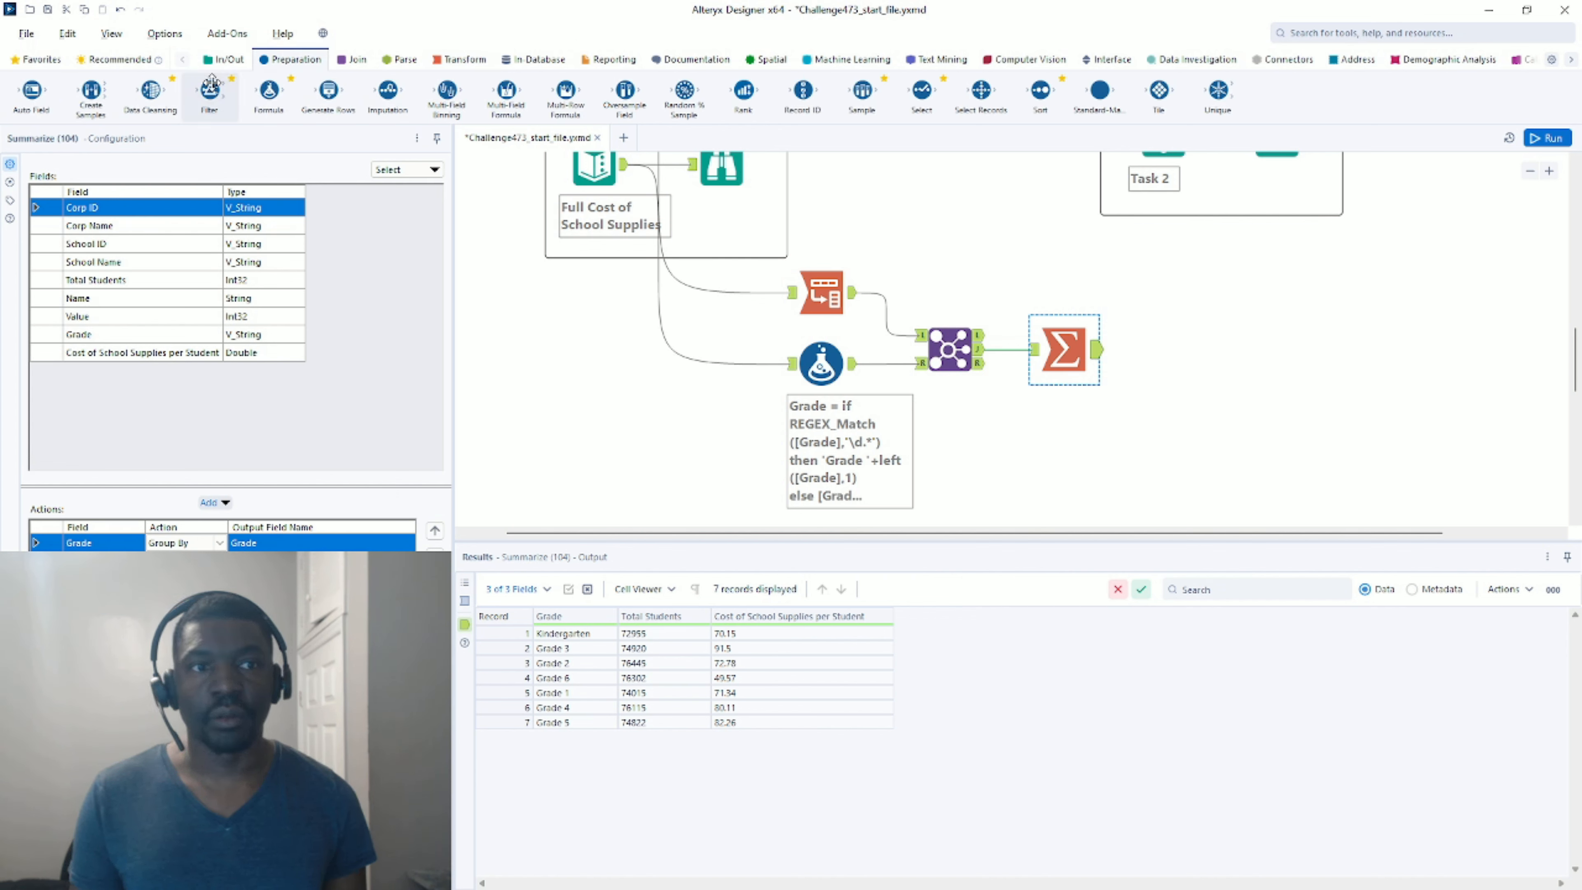
{"action": "scroll", "coordinate": [1178, 224], "scroll_direction": "up", "scroll_amount": 3}
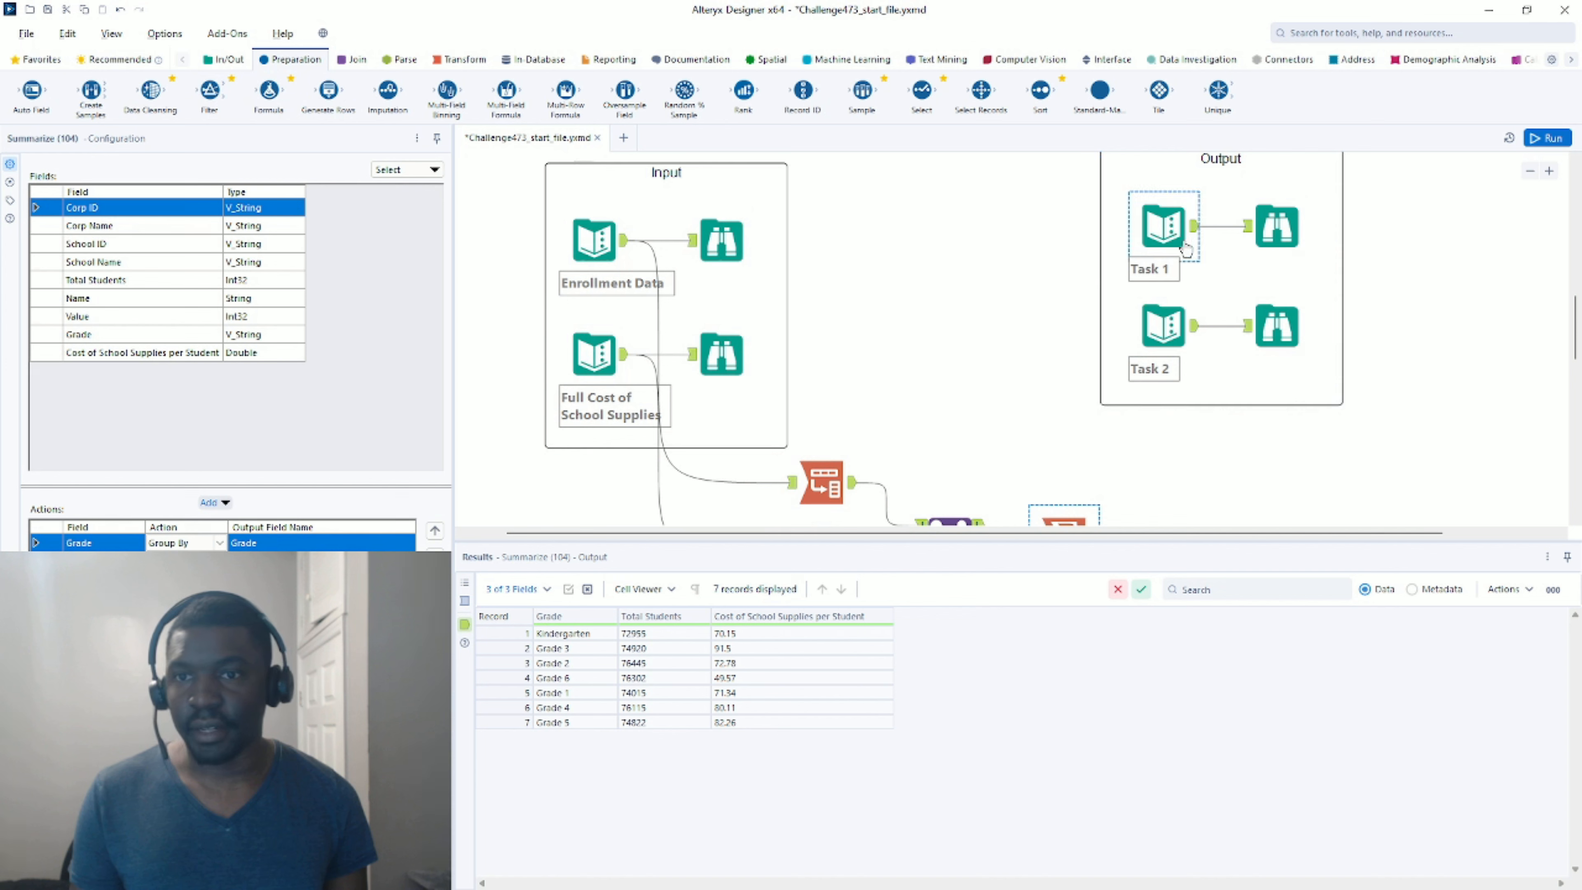
Copy the 'Total Cost of School Supplies by Grade' heading from Task 1 and add a Formula after Summarize.
{"action": "left_click", "coordinate": [1163, 227]}
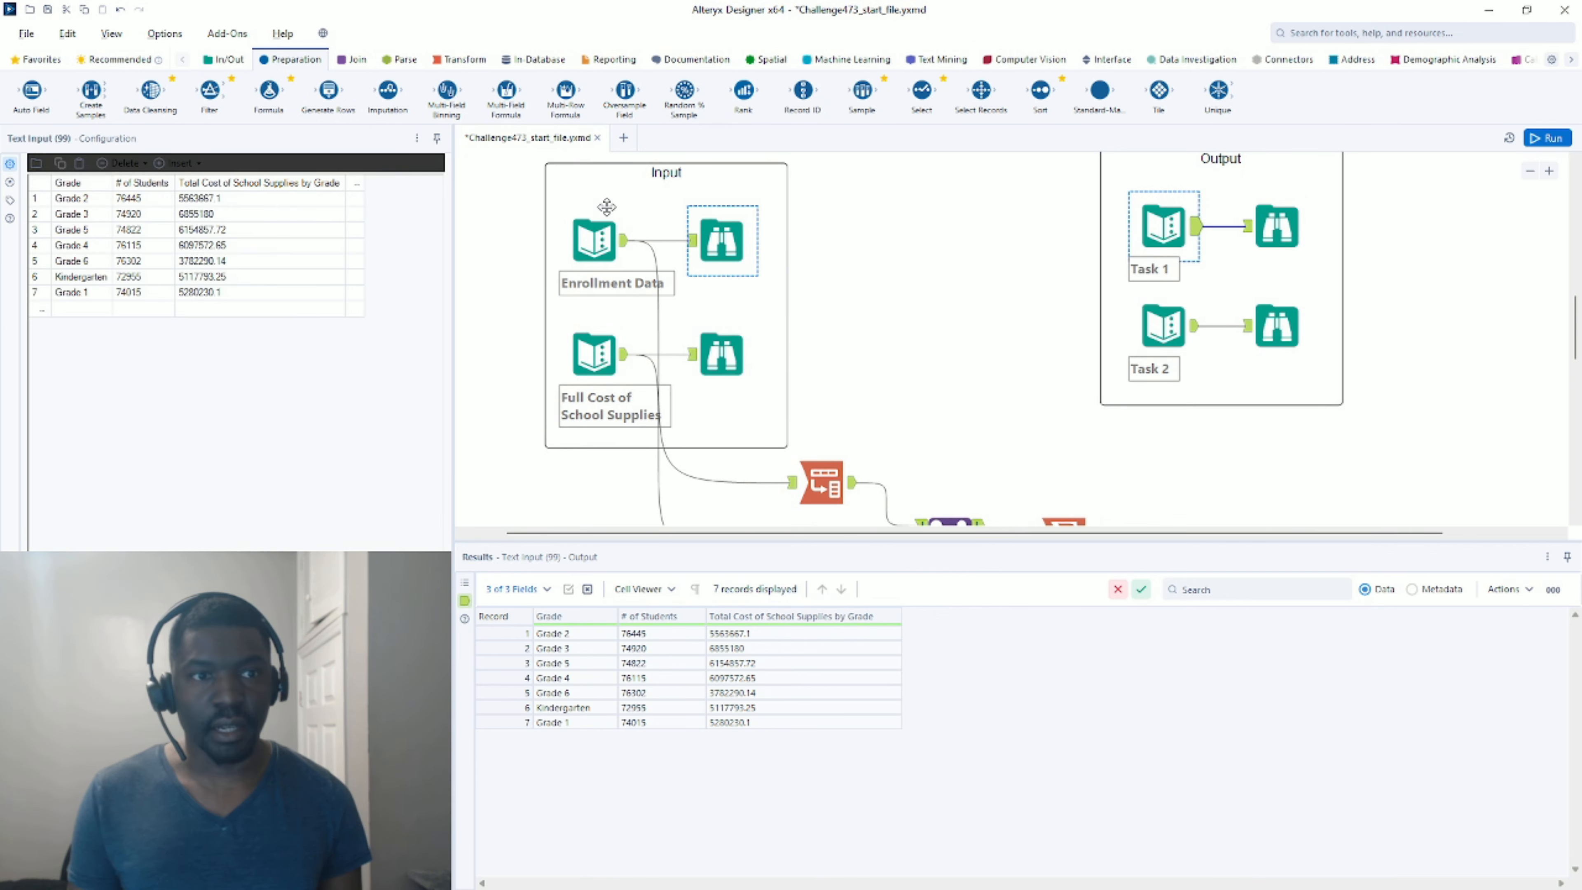
{"action": "left_click", "coordinate": [315, 184]}
{"action": "key", "text": "ctrl+c"}
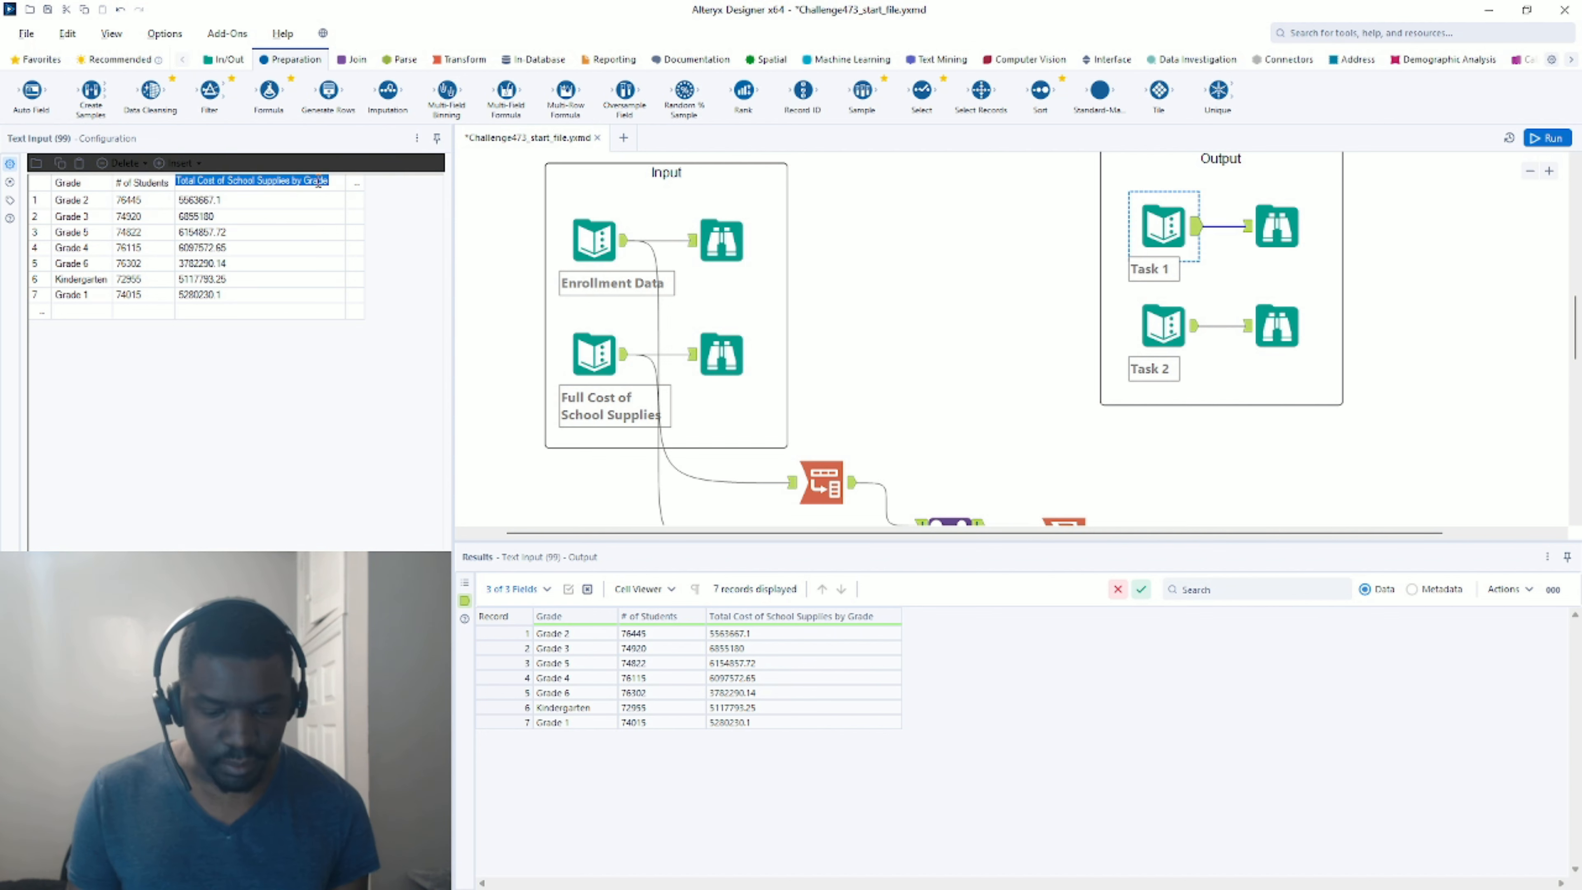
{"action": "left_click", "coordinate": [1026, 416]}
{"action": "key", "text": "ctrl+r"}
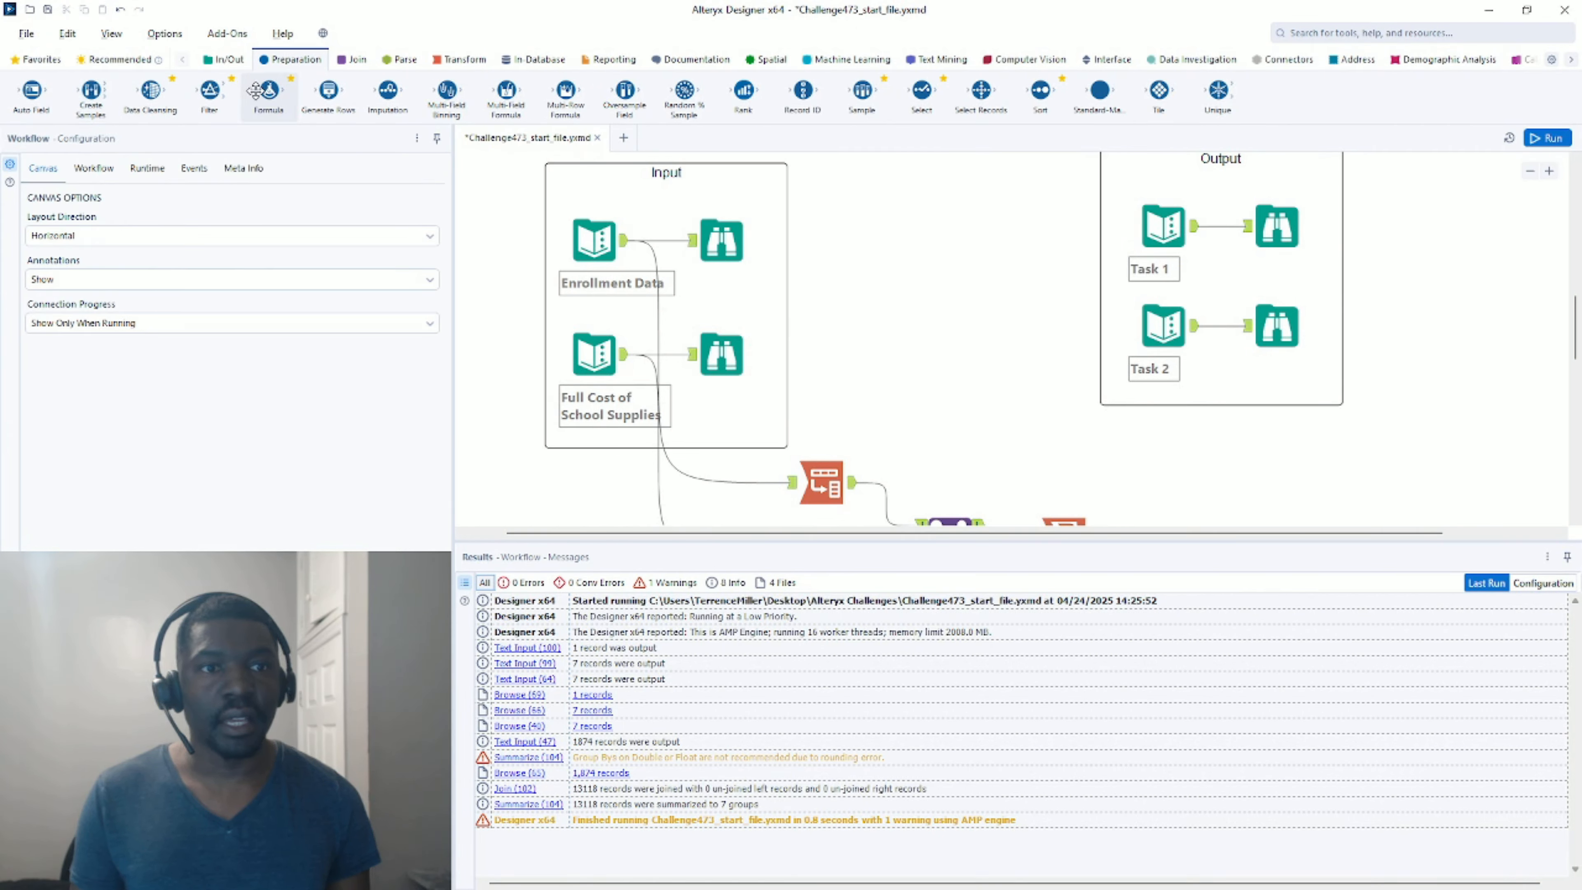
{"action": "left_click_drag", "start_coordinate": [256, 90], "coordinate": [1176, 302]}
{"action": "scroll", "coordinate": [802, 283], "scroll_direction": "down", "scroll_amount": 3}
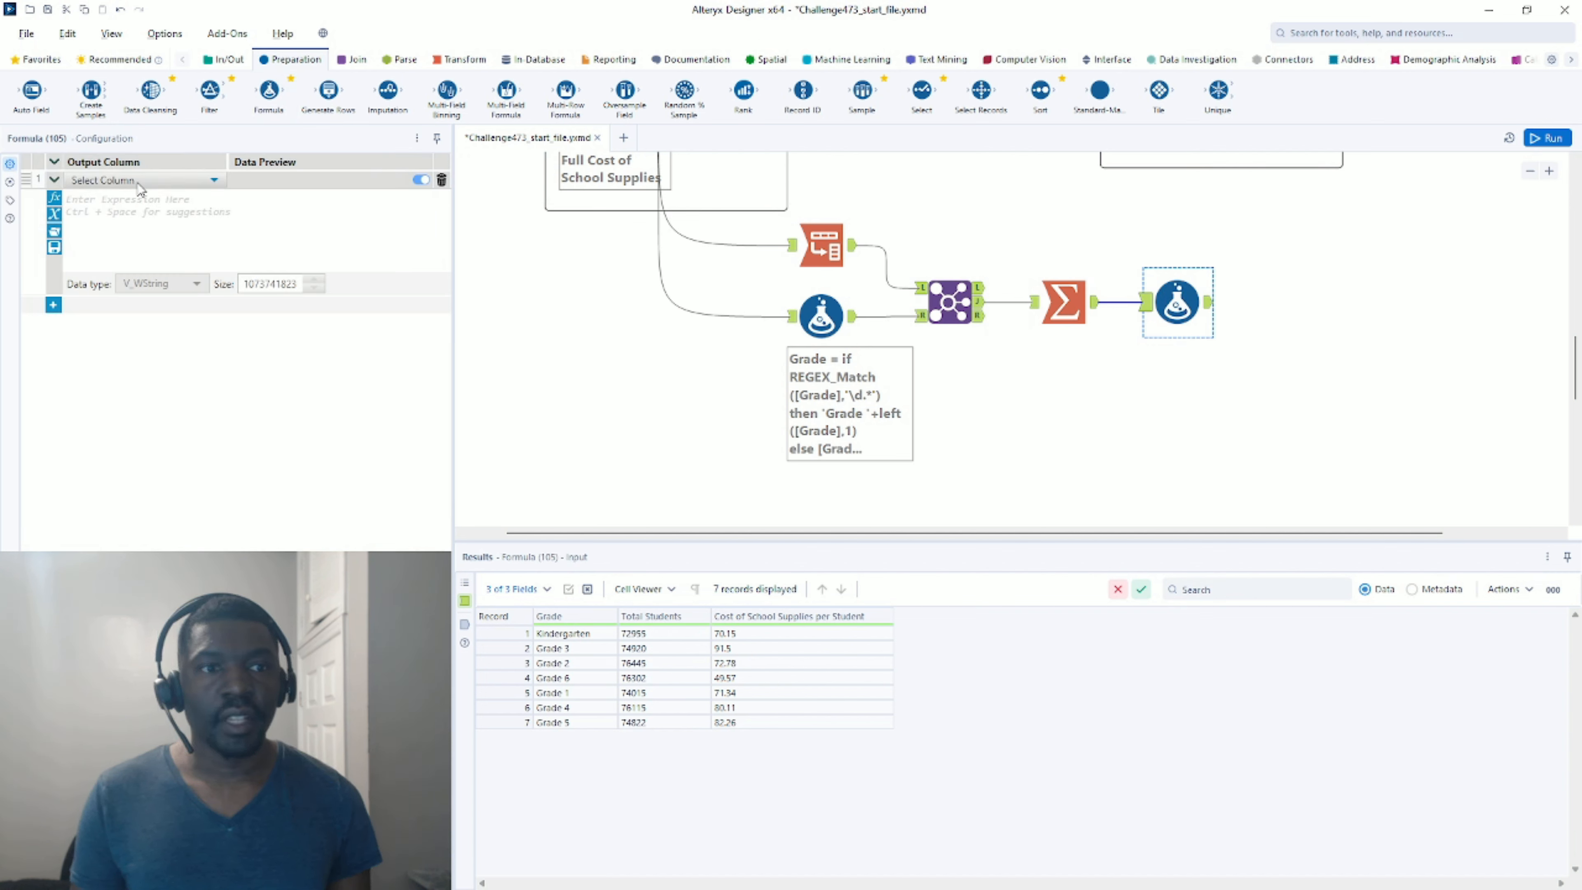
Create Double column 'Total Cost of School Supplies by Grade' as [Total Students]*[Cost of School Supplies per Student], then run.
{"action": "left_click", "coordinate": [134, 183]}
{"action": "left_click", "coordinate": [112, 196]}
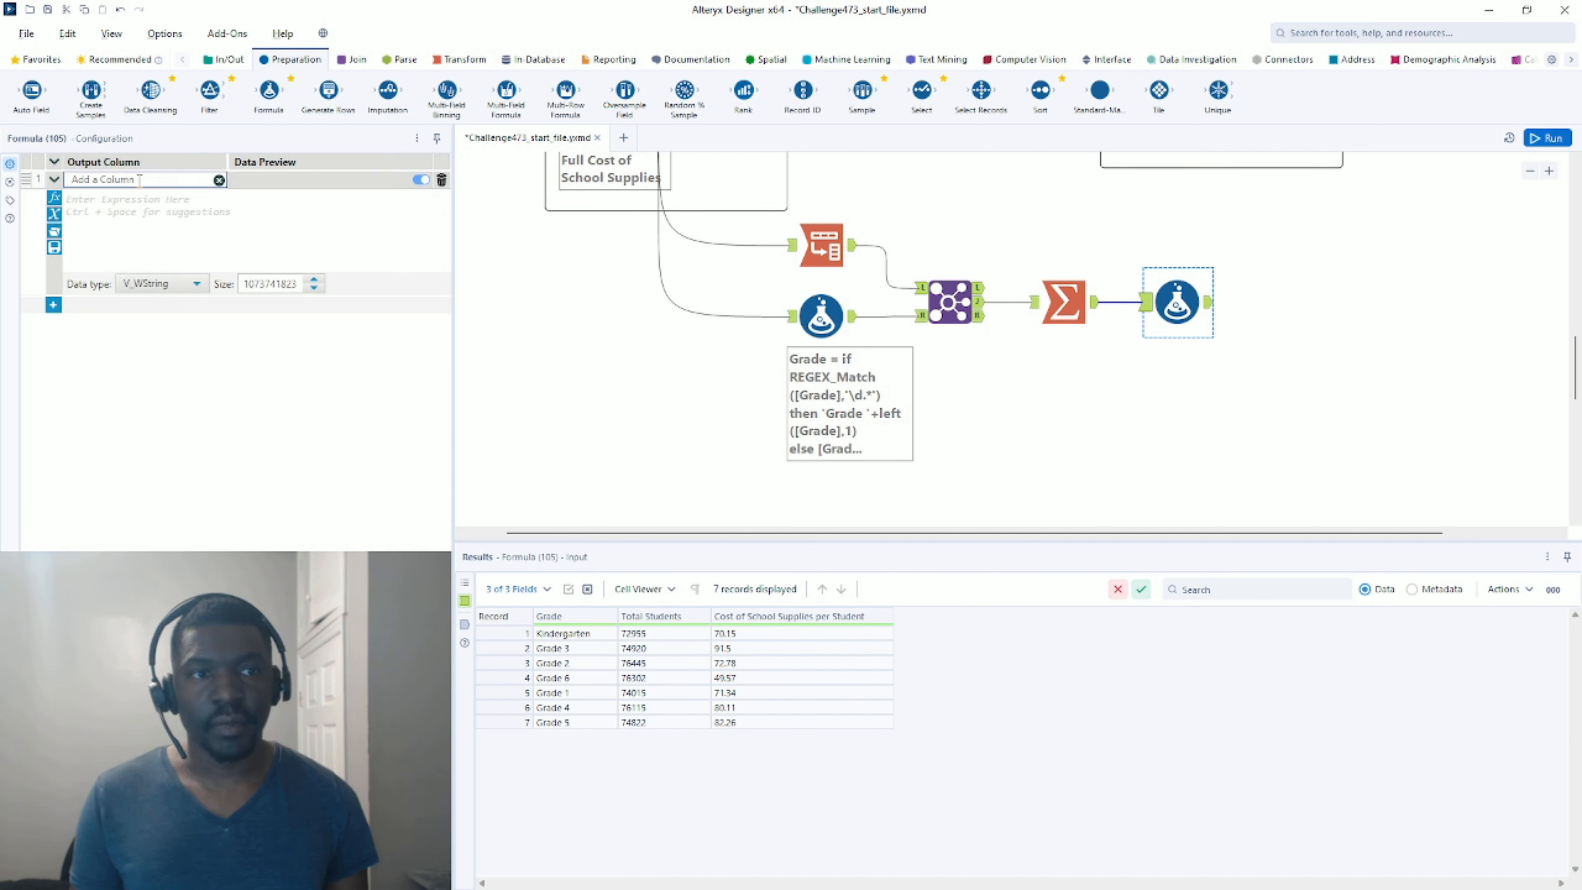
{"action": "key", "text": "ctrl+v"}
{"action": "left_click", "coordinate": [128, 204]}
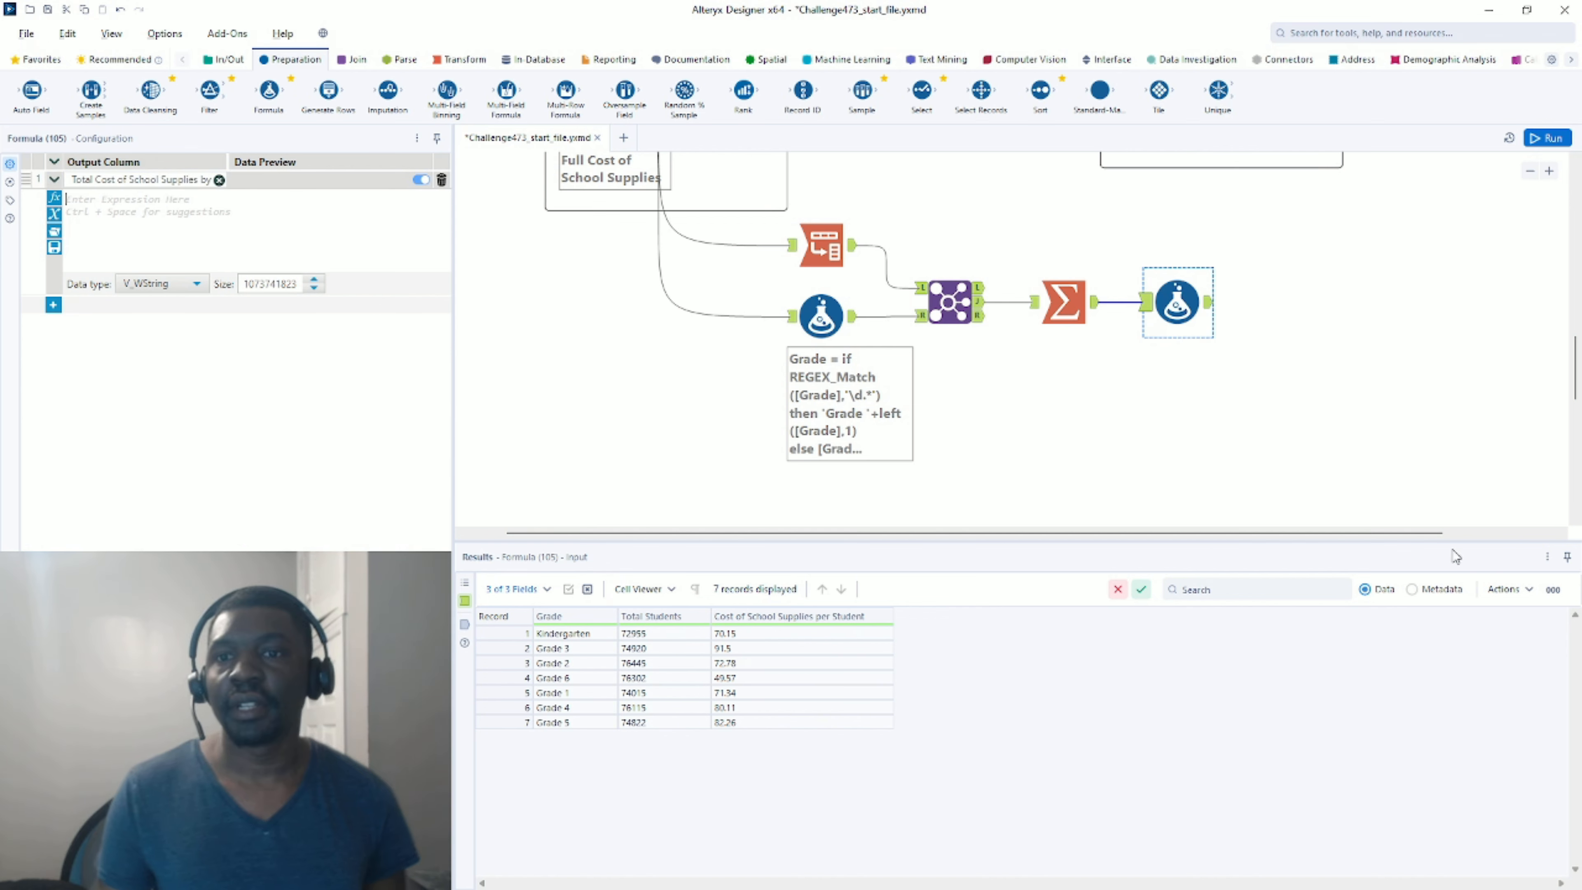
{"action": "scroll", "coordinate": [987, 162], "scroll_direction": "up", "scroll_amount": 4}
{"action": "scroll", "coordinate": [949, 284], "scroll_direction": "down", "scroll_amount": 3}
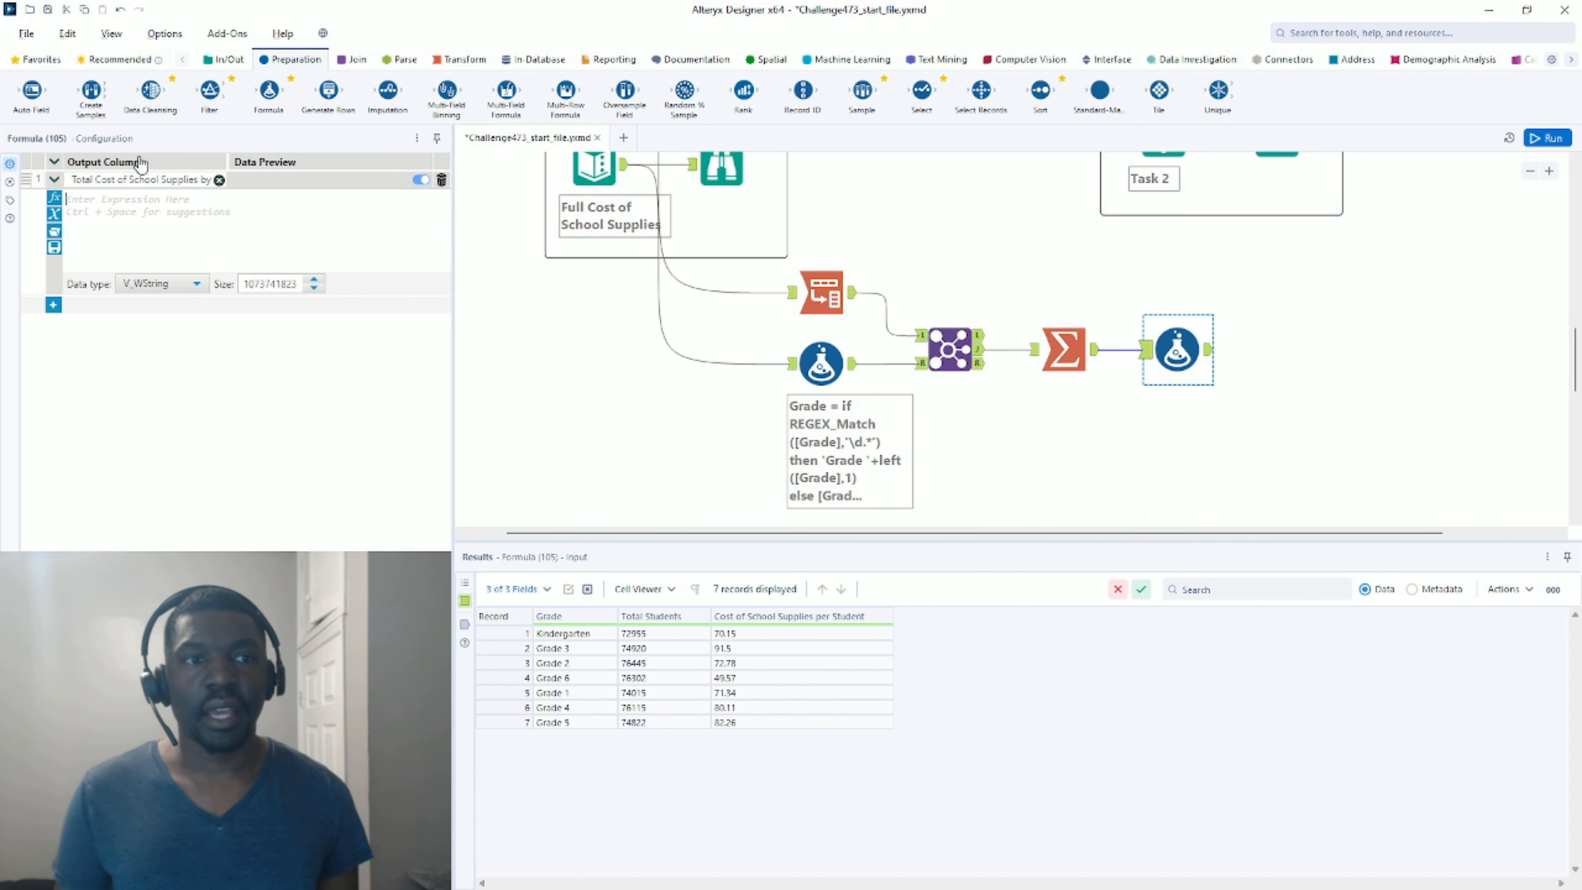
{"action": "left_click", "coordinate": [191, 293]}
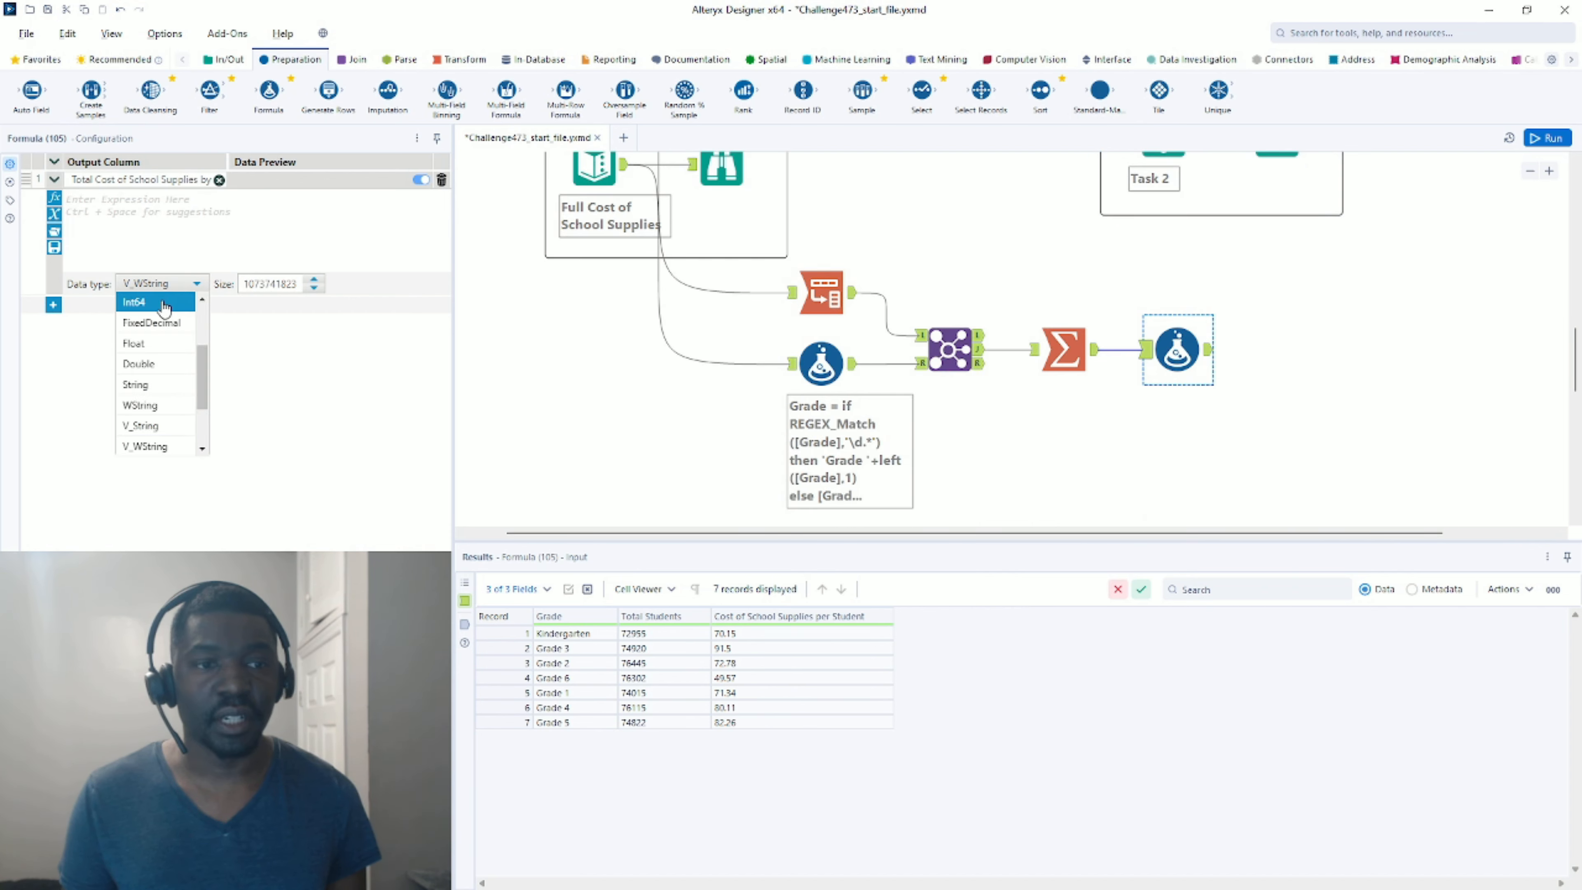
{"action": "left_click", "coordinate": [151, 364]}
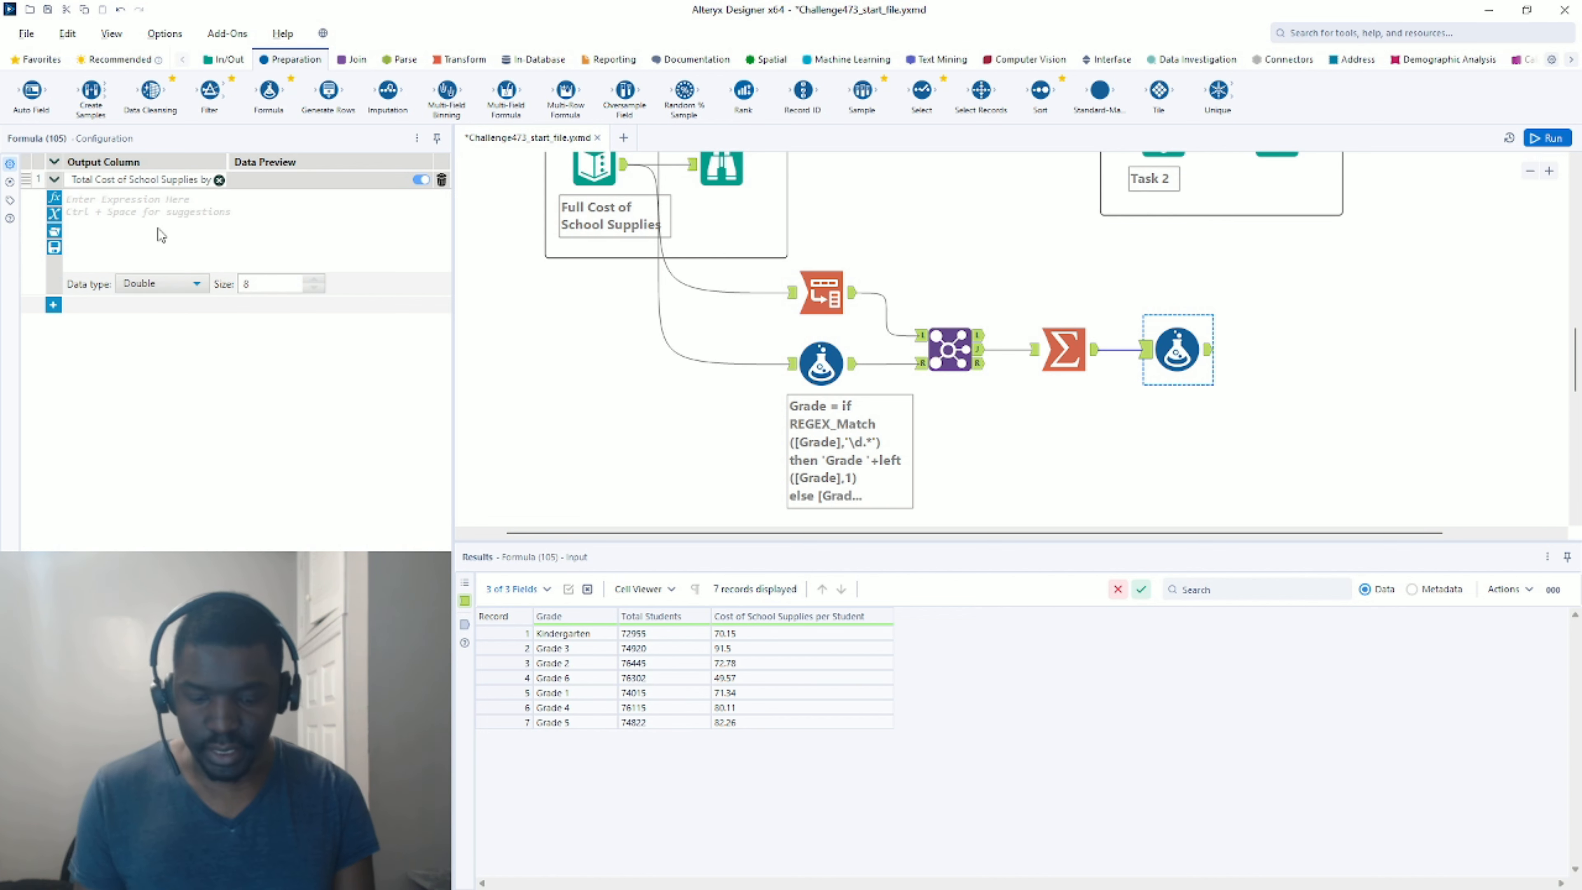
{"action": "type", "text": "[Total Students]"}
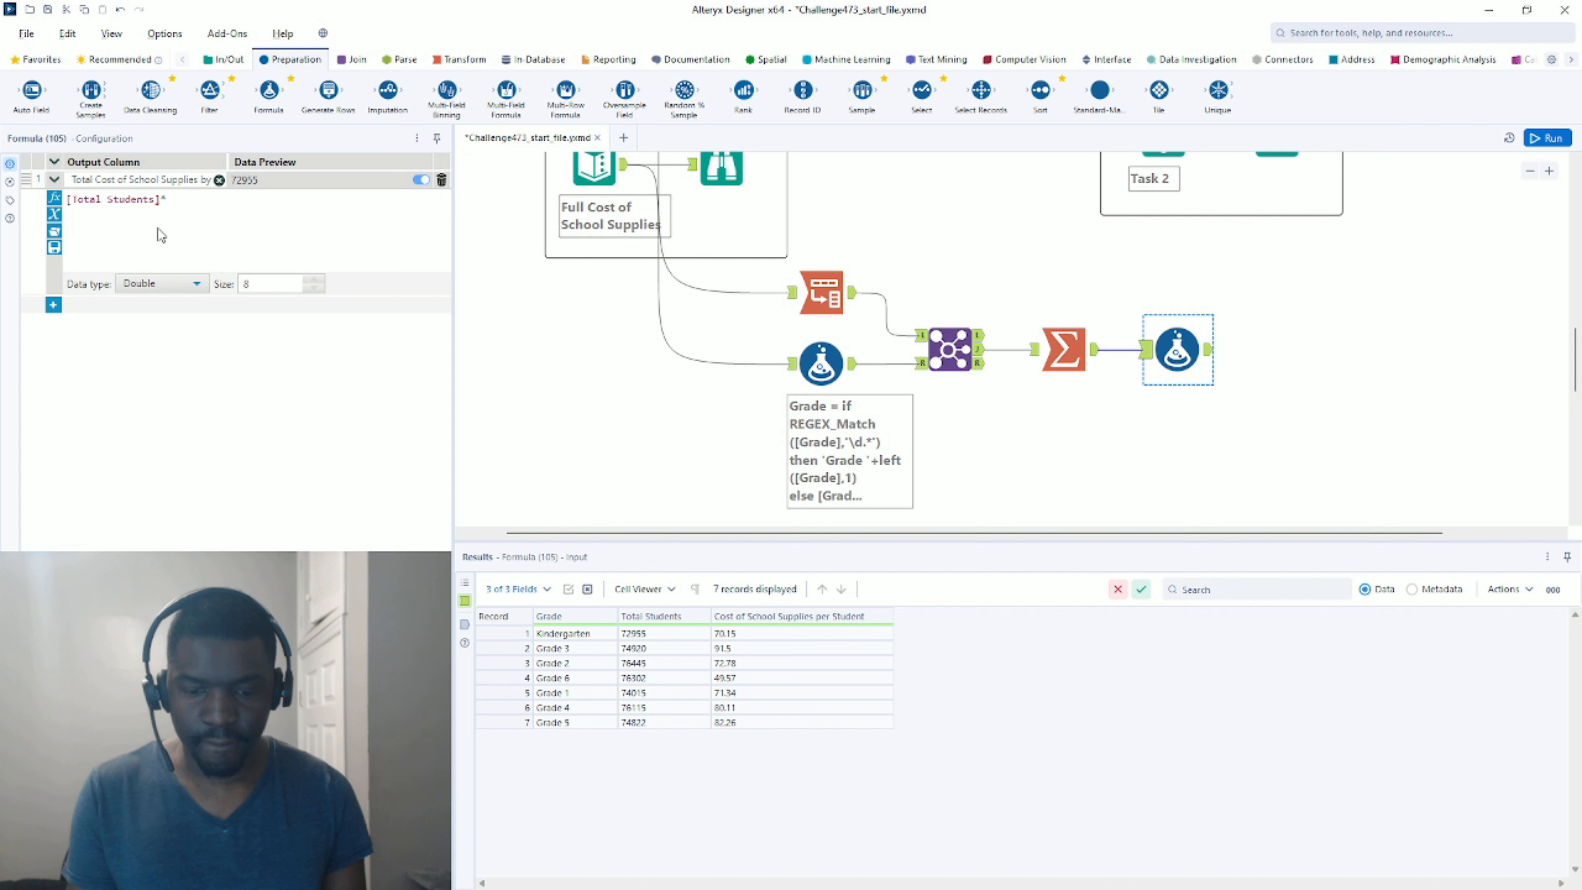
{"action": "type", "text": "*cost"}
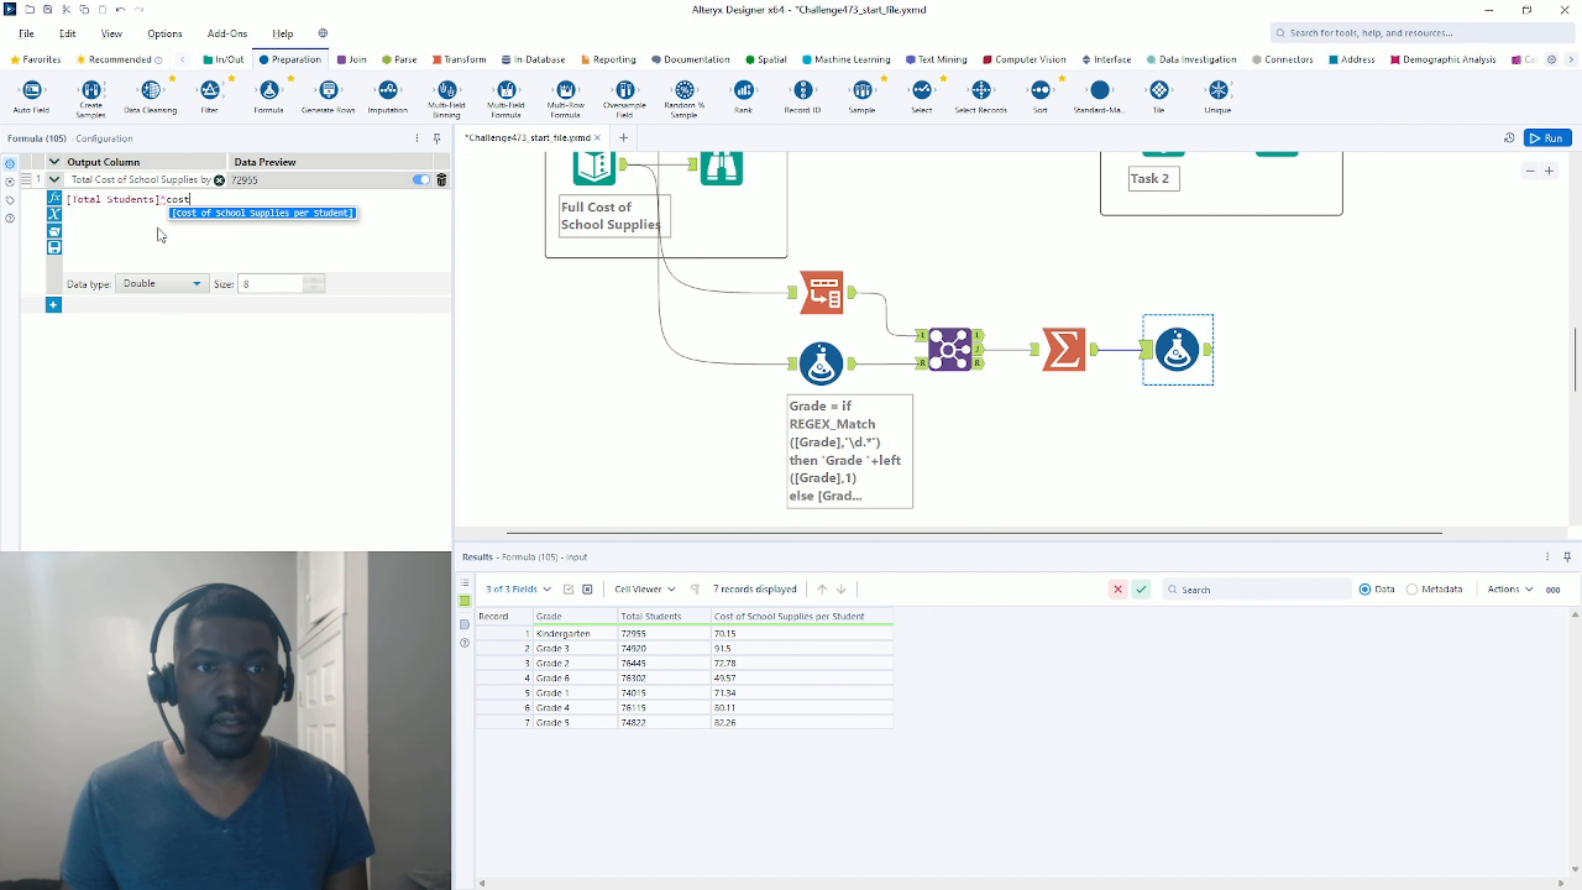
{"action": "left_click", "coordinate": [331, 213]}
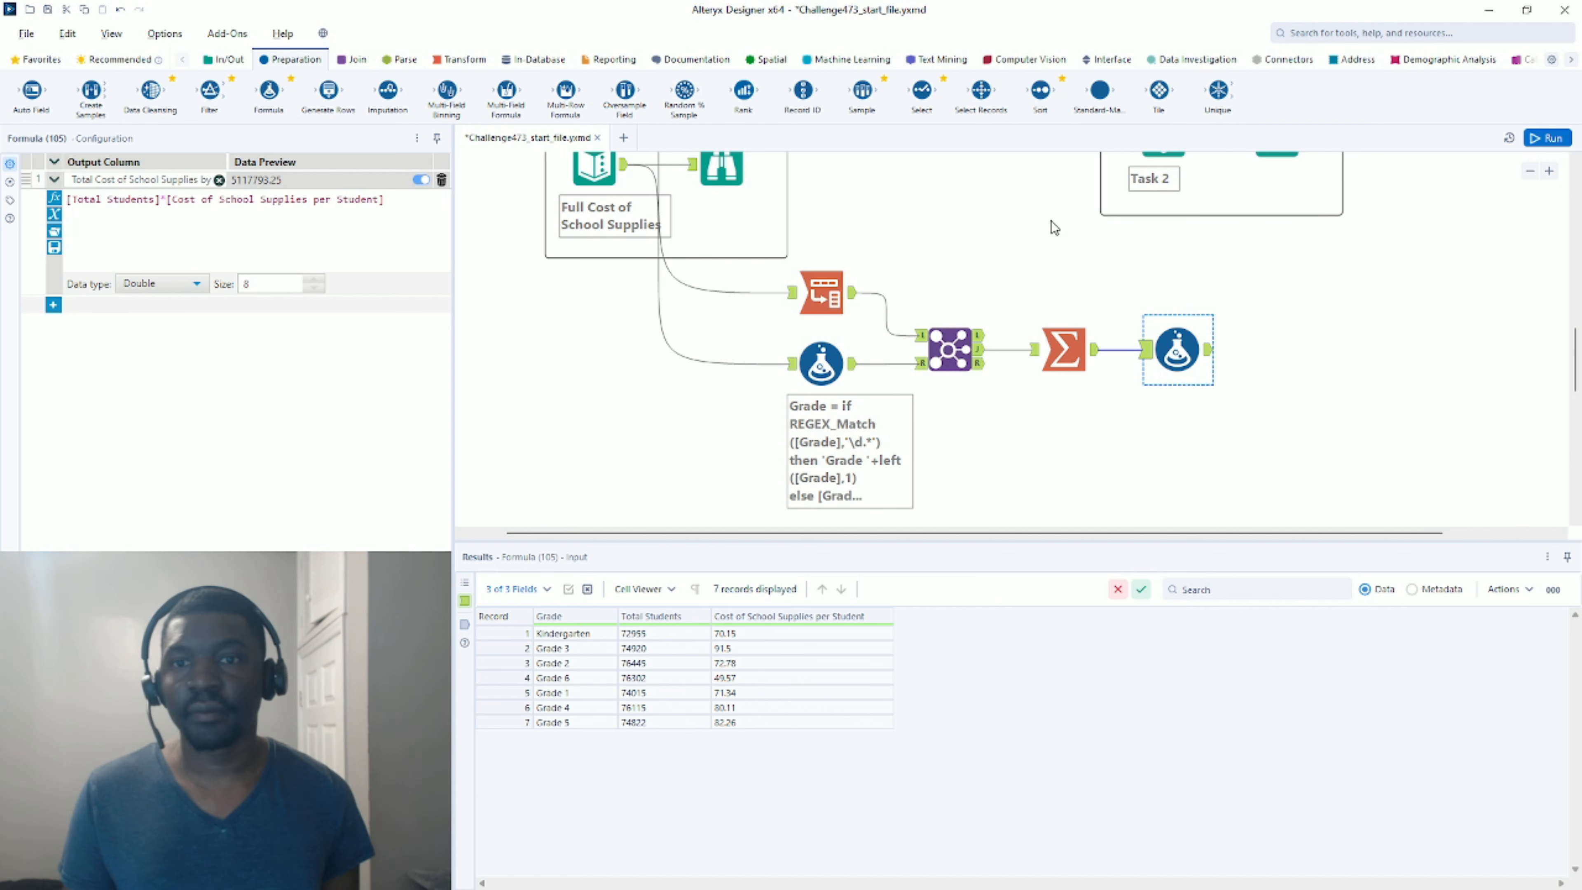
{"action": "left_click", "coordinate": [1539, 138]}
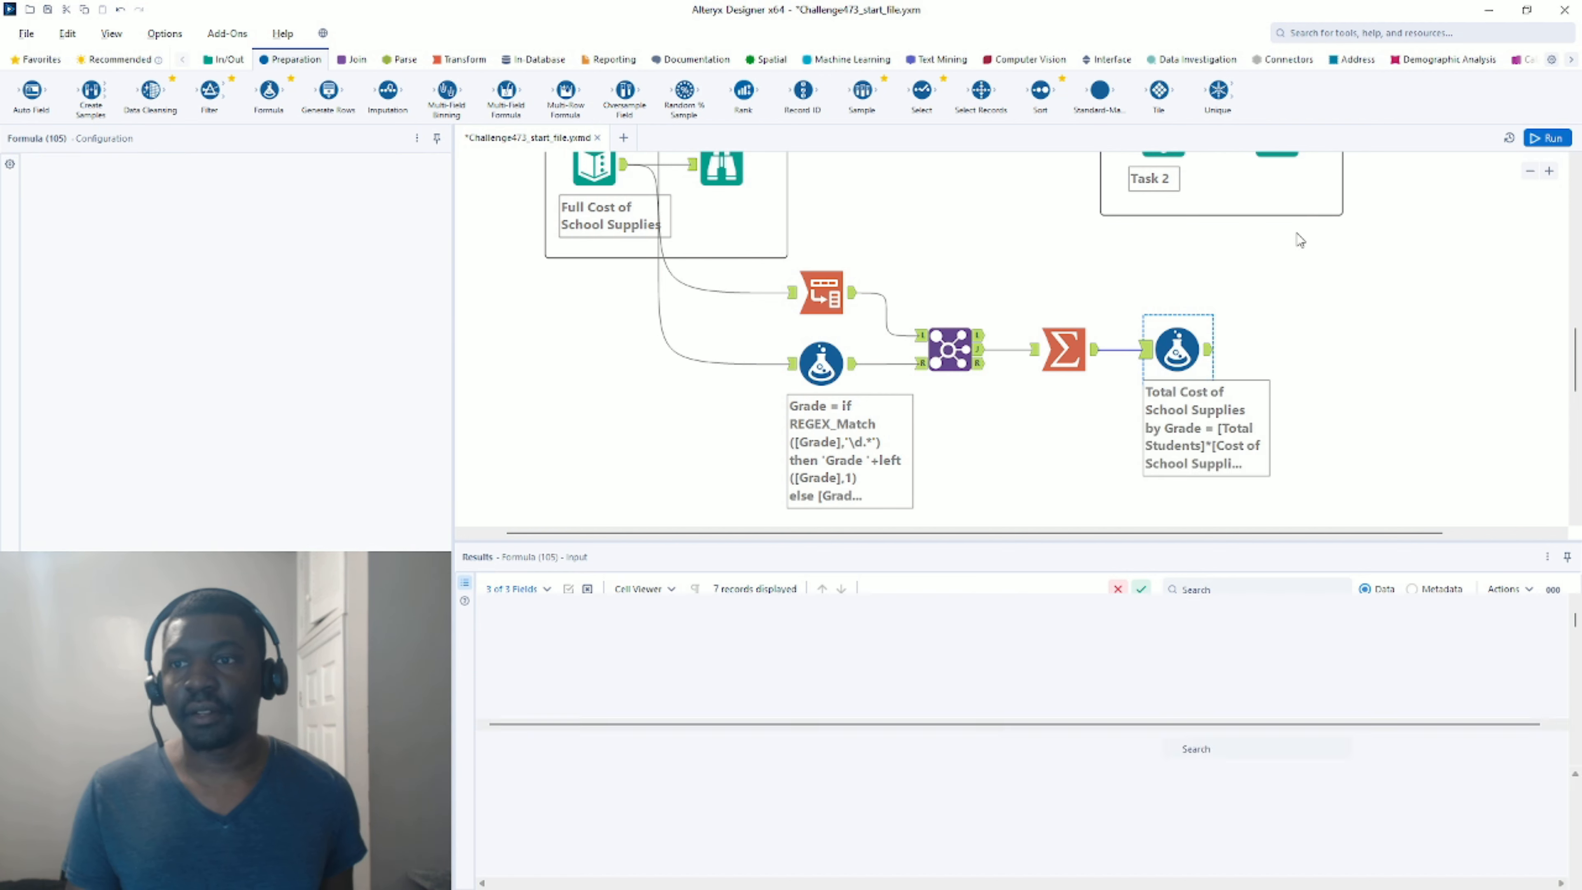
Compare Kindergarten's Formula result with Task 1's expected 72955 students and 5117793.25 total cost.
{"action": "left_click", "coordinate": [1210, 354]}
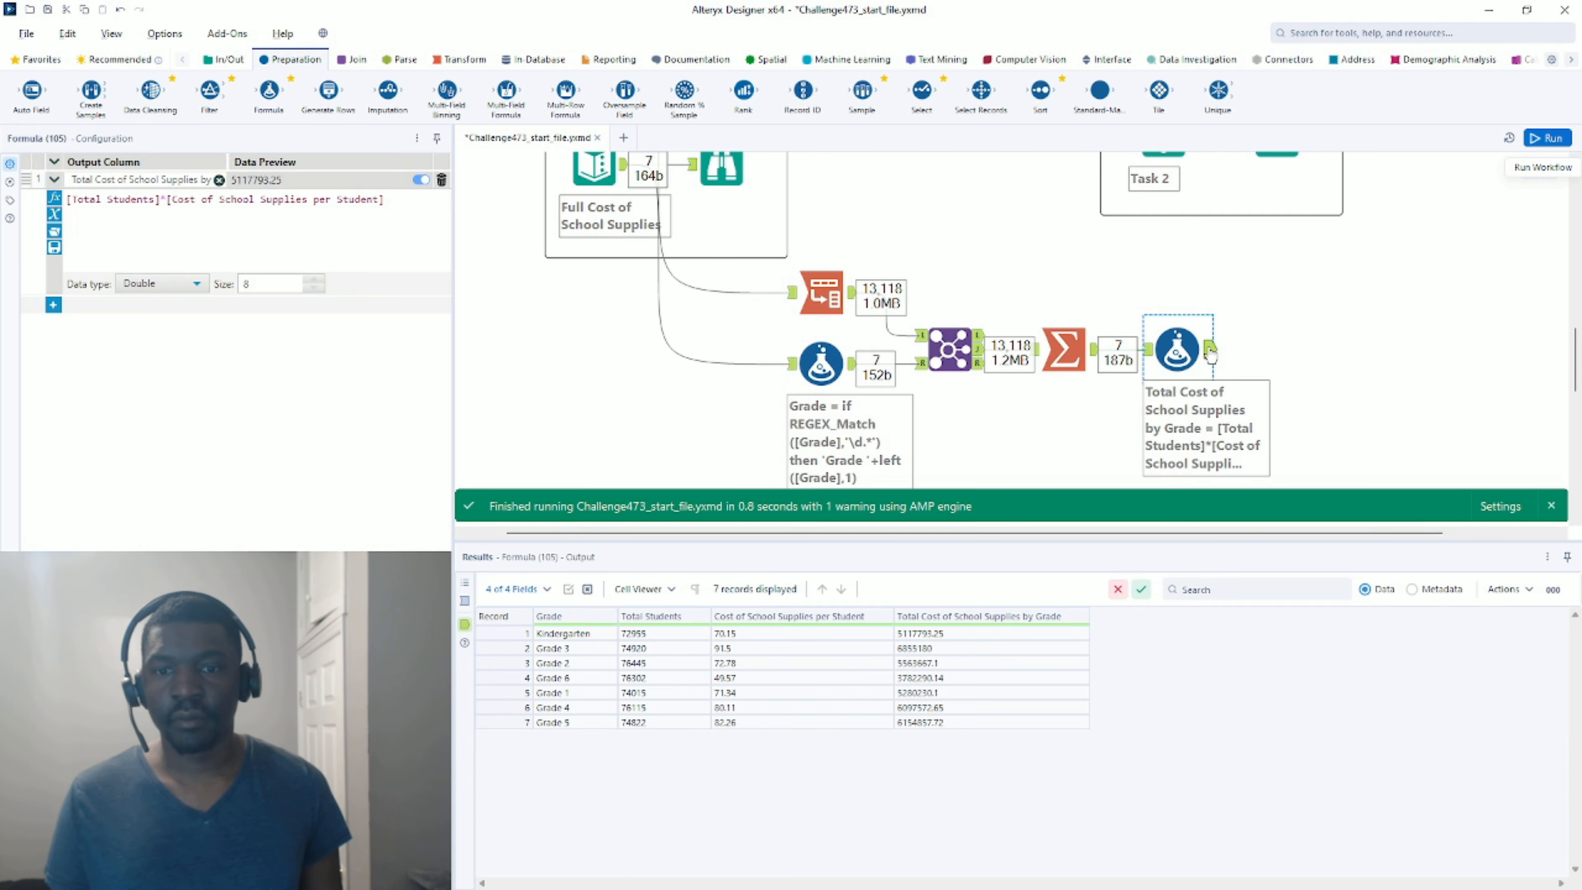
{"action": "scroll", "coordinate": [1086, 302], "scroll_direction": "up", "scroll_amount": 3}
{"action": "scroll", "coordinate": [1081, 316], "scroll_direction": "down", "scroll_amount": 2}
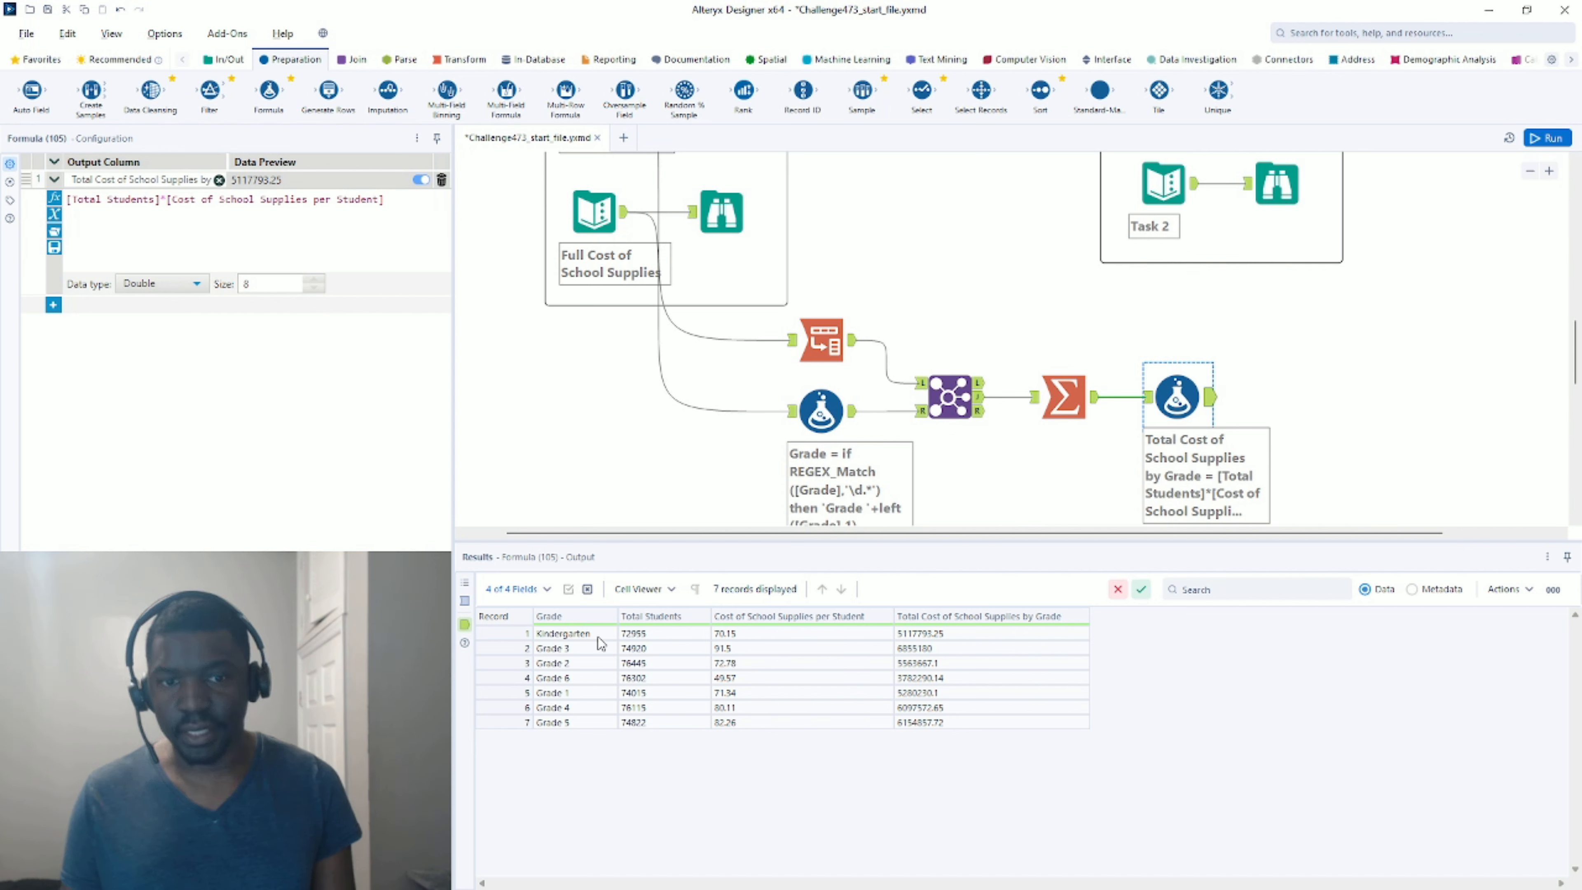
{"action": "mouse_move", "coordinate": [600, 642]}
{"action": "left_mouse_down"}
{"action": "mouse_move", "coordinate": [674, 647]}
{"action": "mouse_move", "coordinate": [590, 635]}
{"action": "left_mouse_up"}
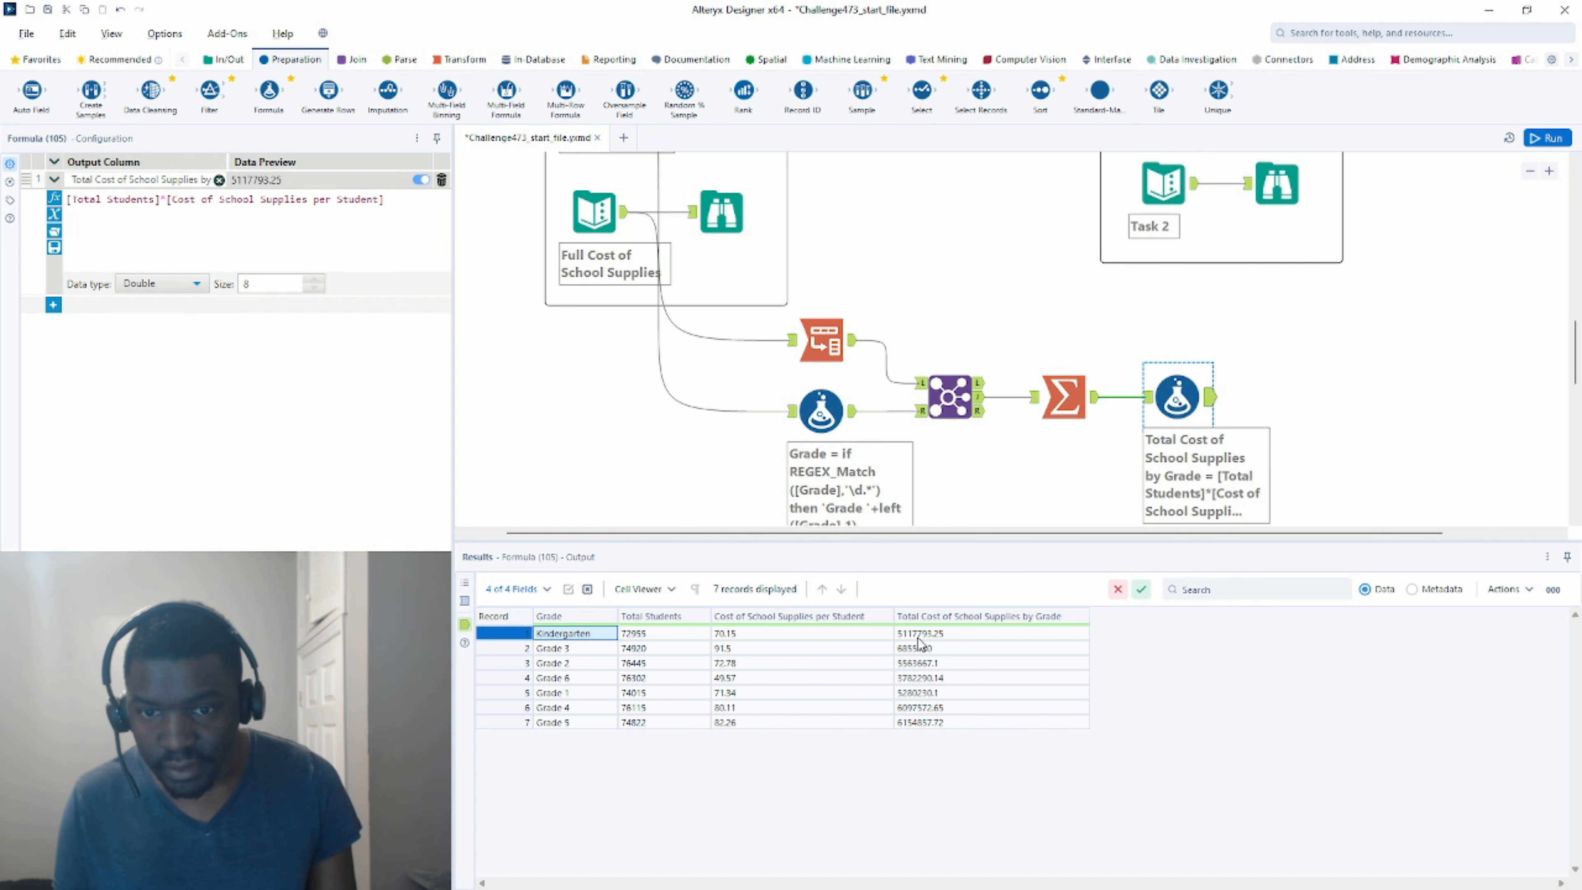
{"action": "scroll", "coordinate": [1147, 206], "scroll_direction": "up", "scroll_amount": 3}
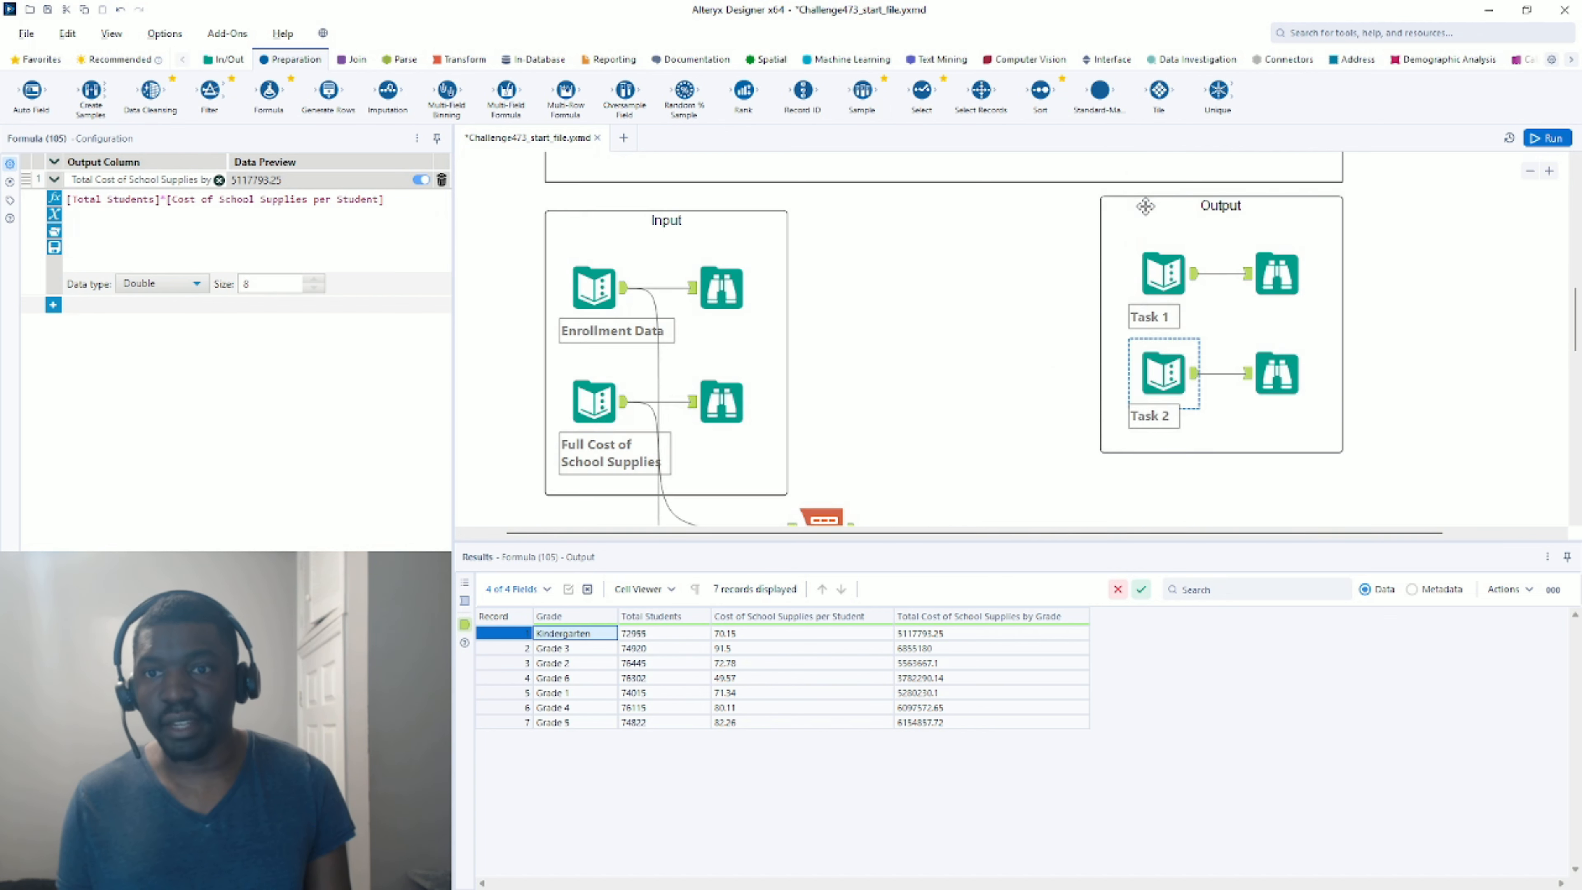
{"action": "left_click", "coordinate": [1186, 277]}
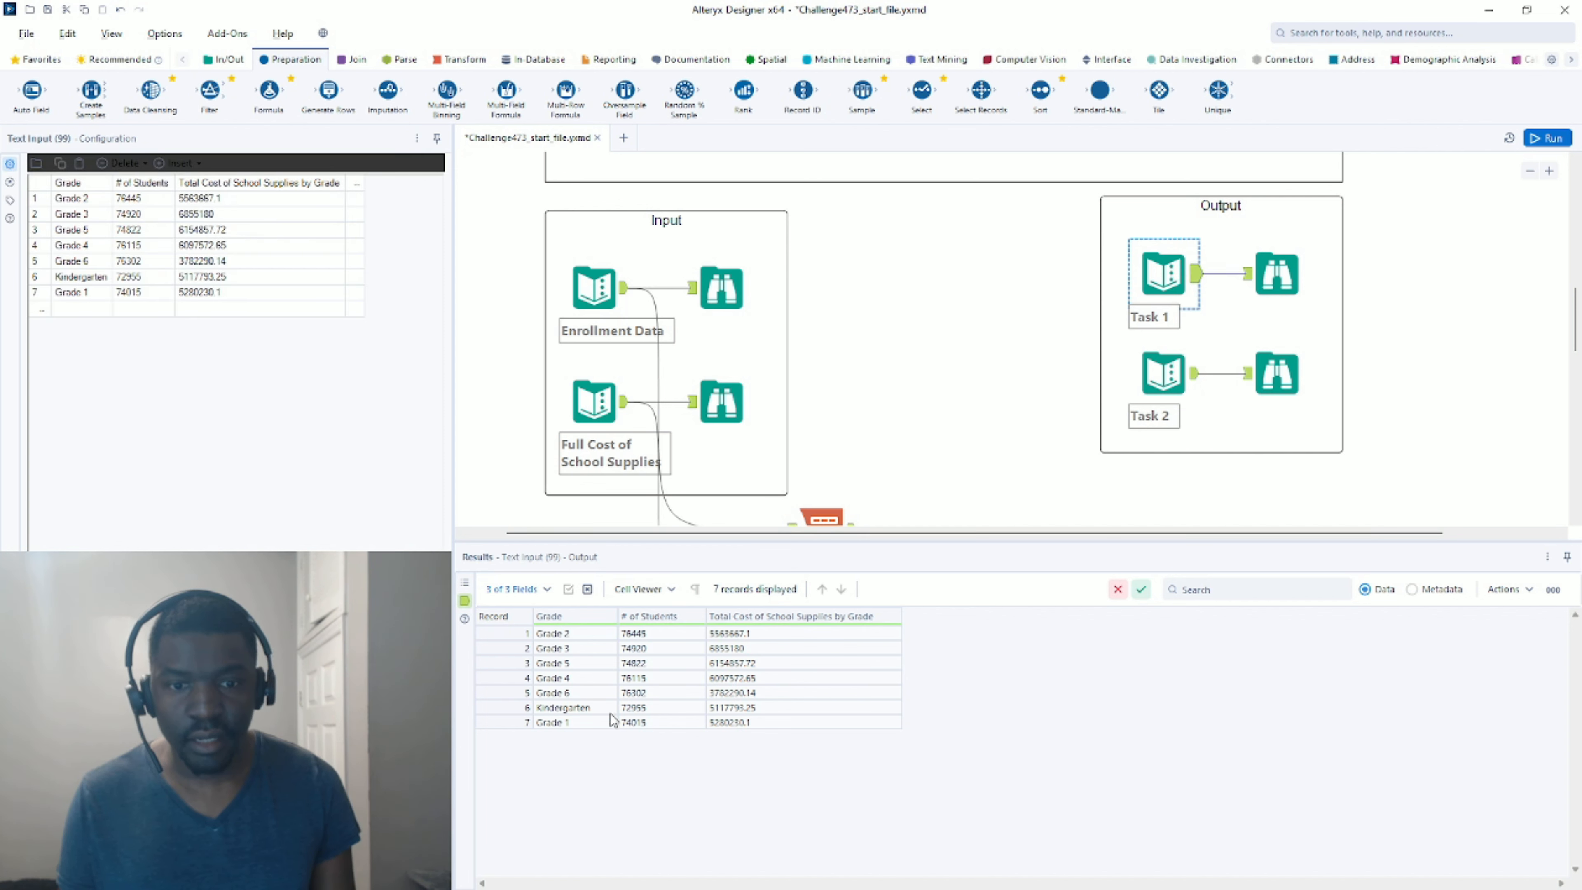
{"action": "left_click", "coordinate": [639, 713]}
{"action": "left_click", "coordinate": [726, 714]}
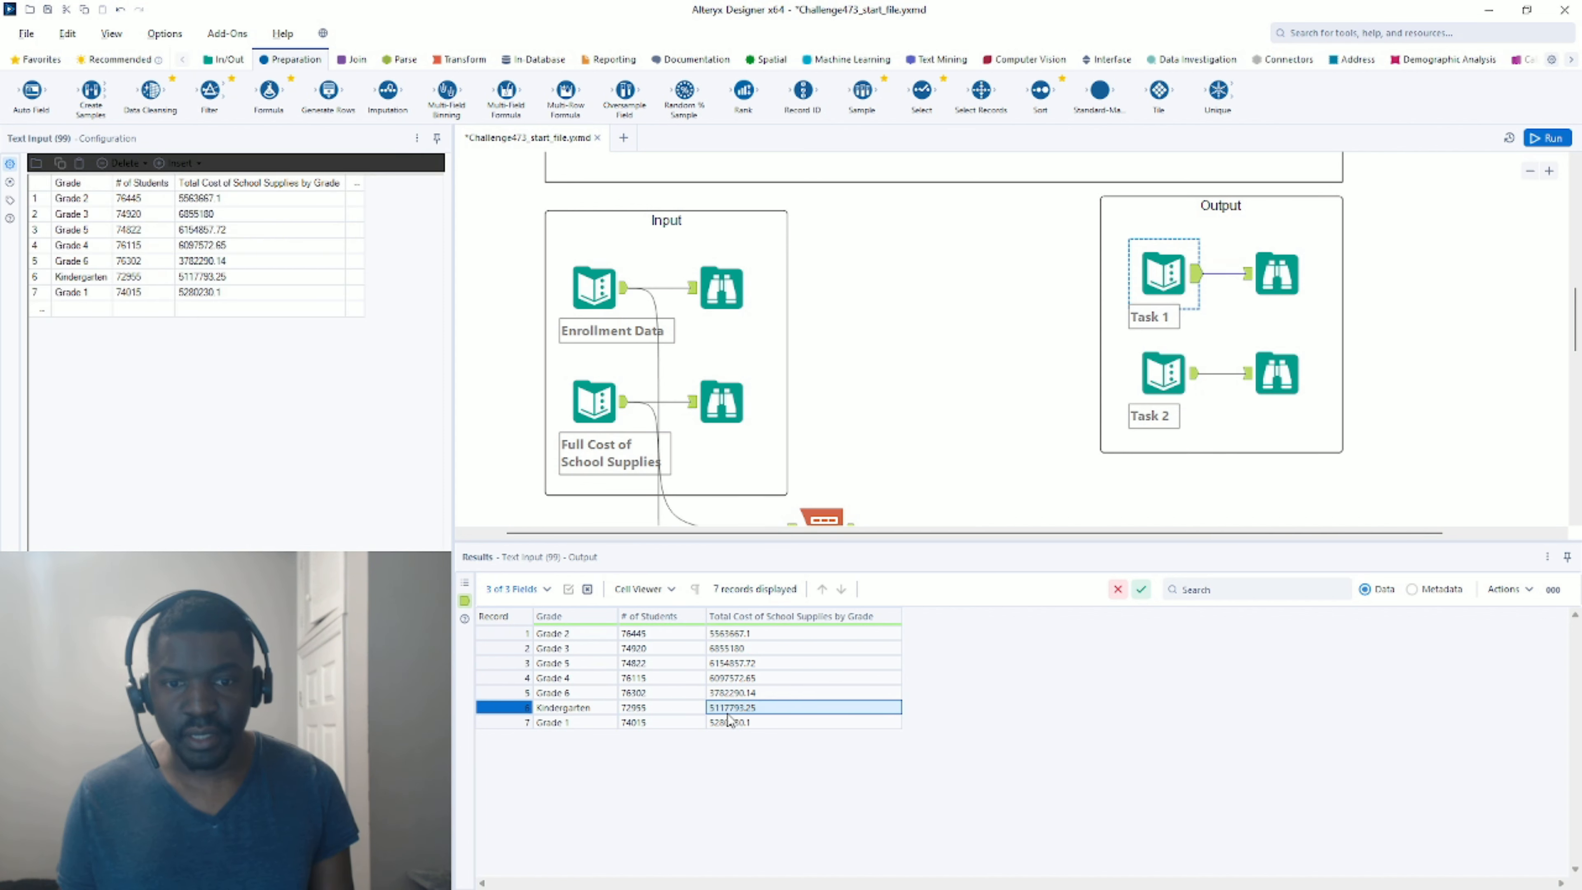
{"action": "scroll", "coordinate": [1059, 281], "scroll_direction": "down", "scroll_amount": 4}
{"action": "scroll", "coordinate": [1122, 299], "scroll_direction": "up", "scroll_amount": 1}
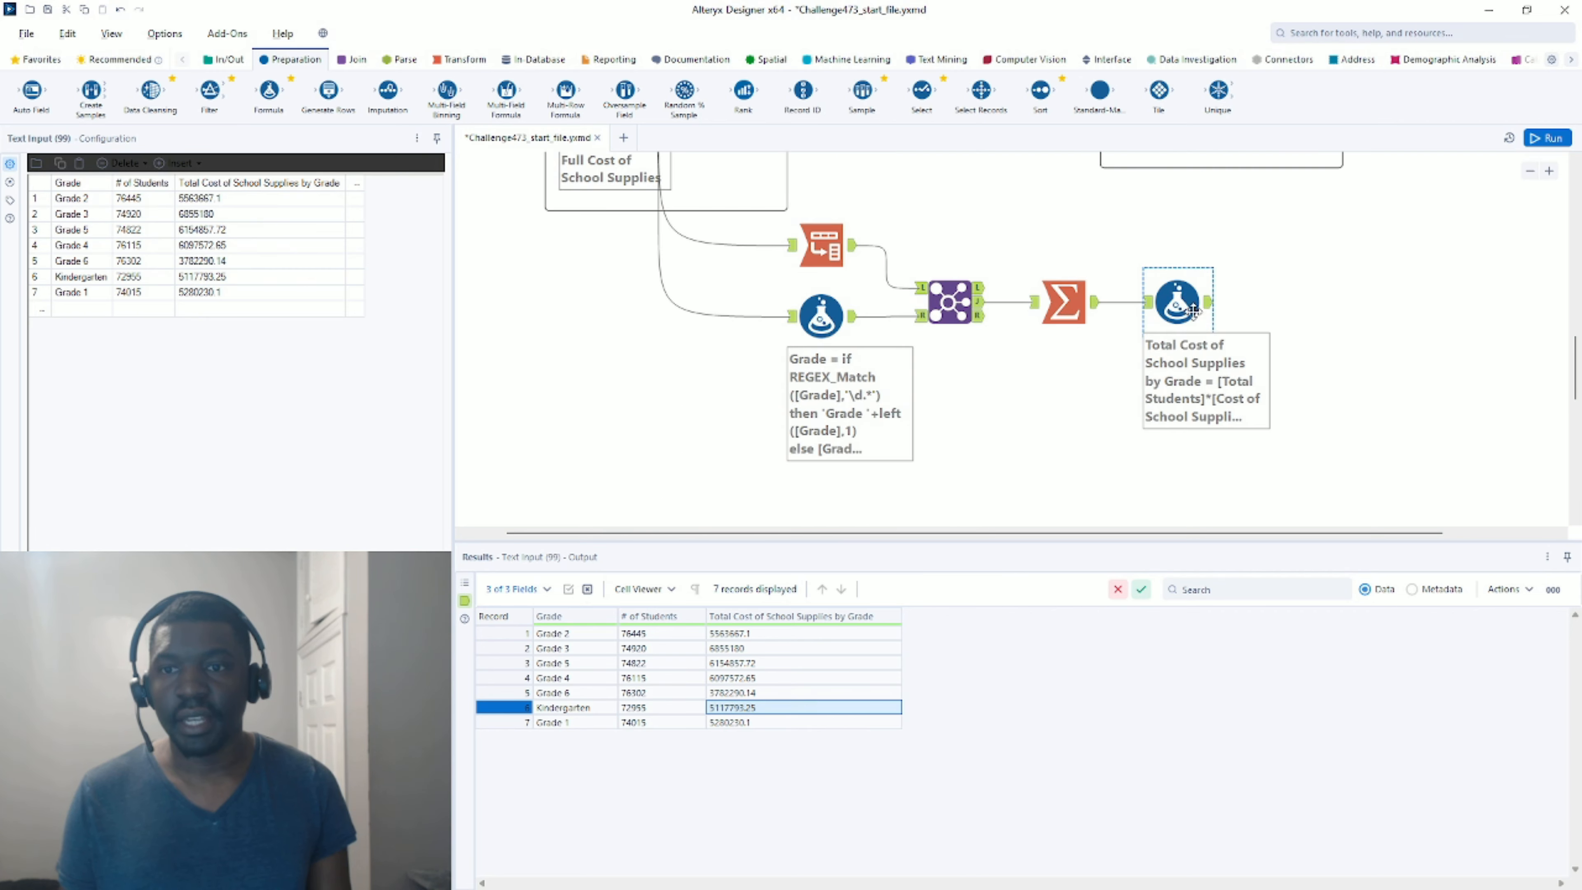
Check Grade 3's 74920 students and the per-grade total cost column against Task 1's expected output.
{"action": "left_click", "coordinate": [1211, 311]}
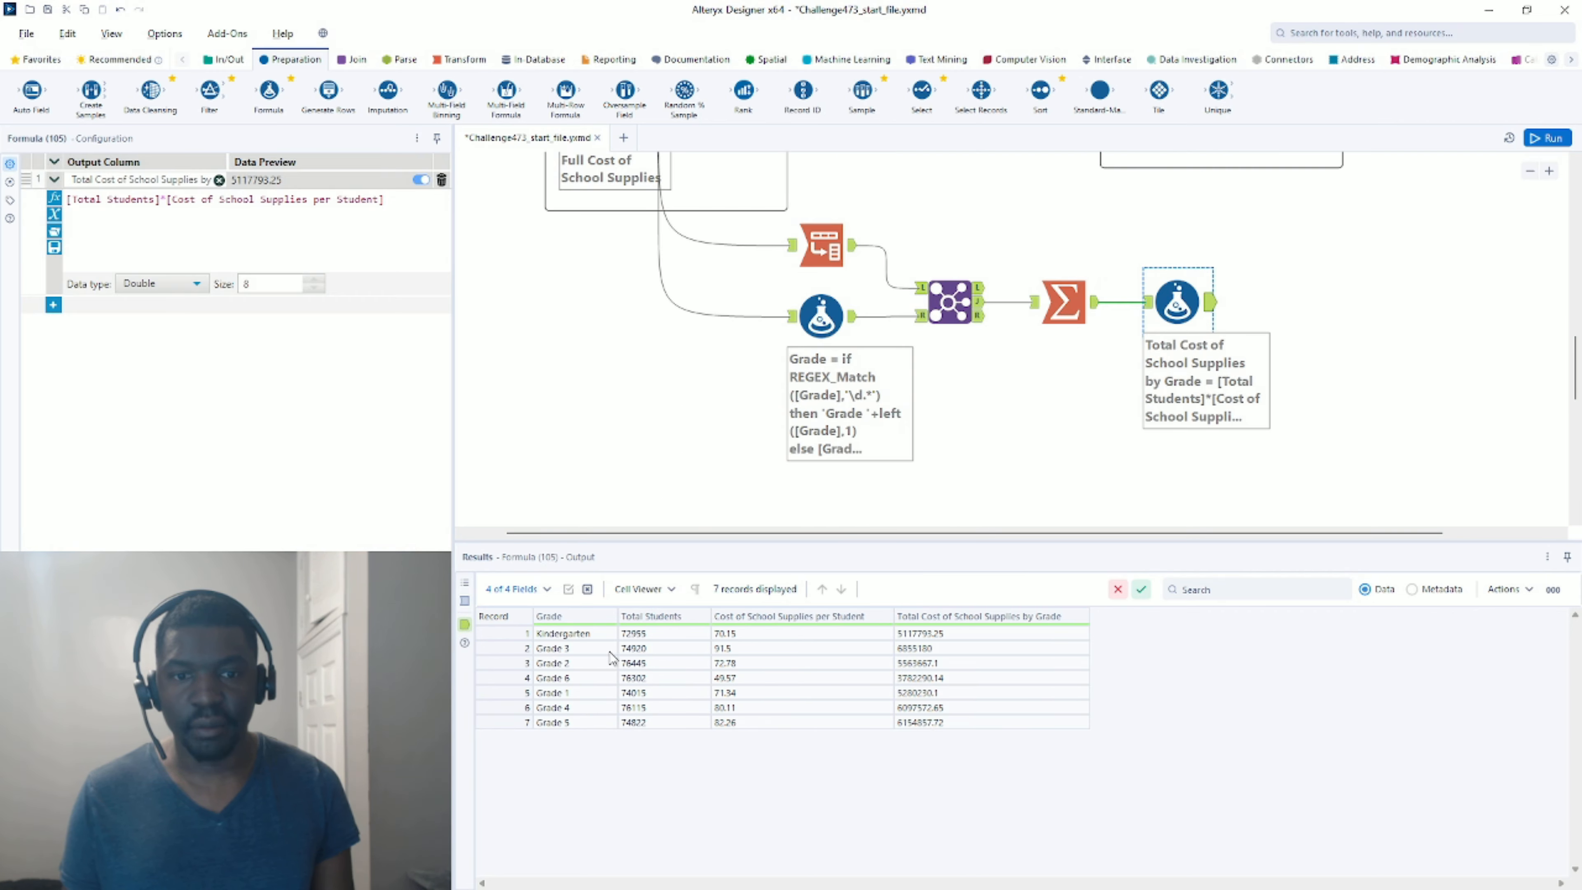
{"action": "left_click", "coordinate": [659, 654]}
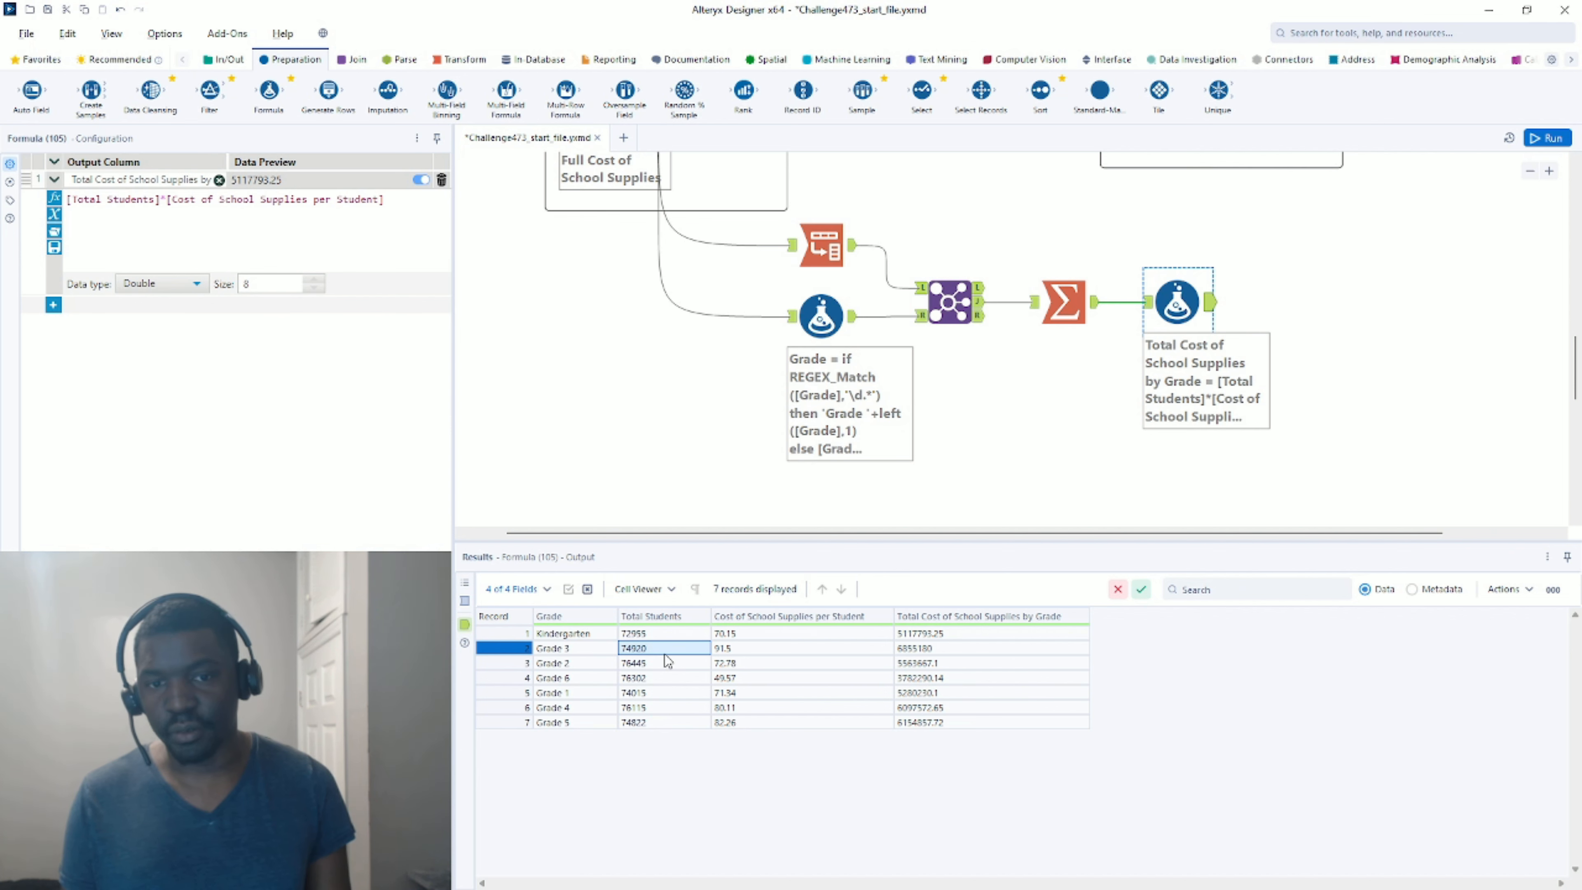
{"action": "scroll", "coordinate": [997, 343], "scroll_direction": "up", "scroll_amount": 5}
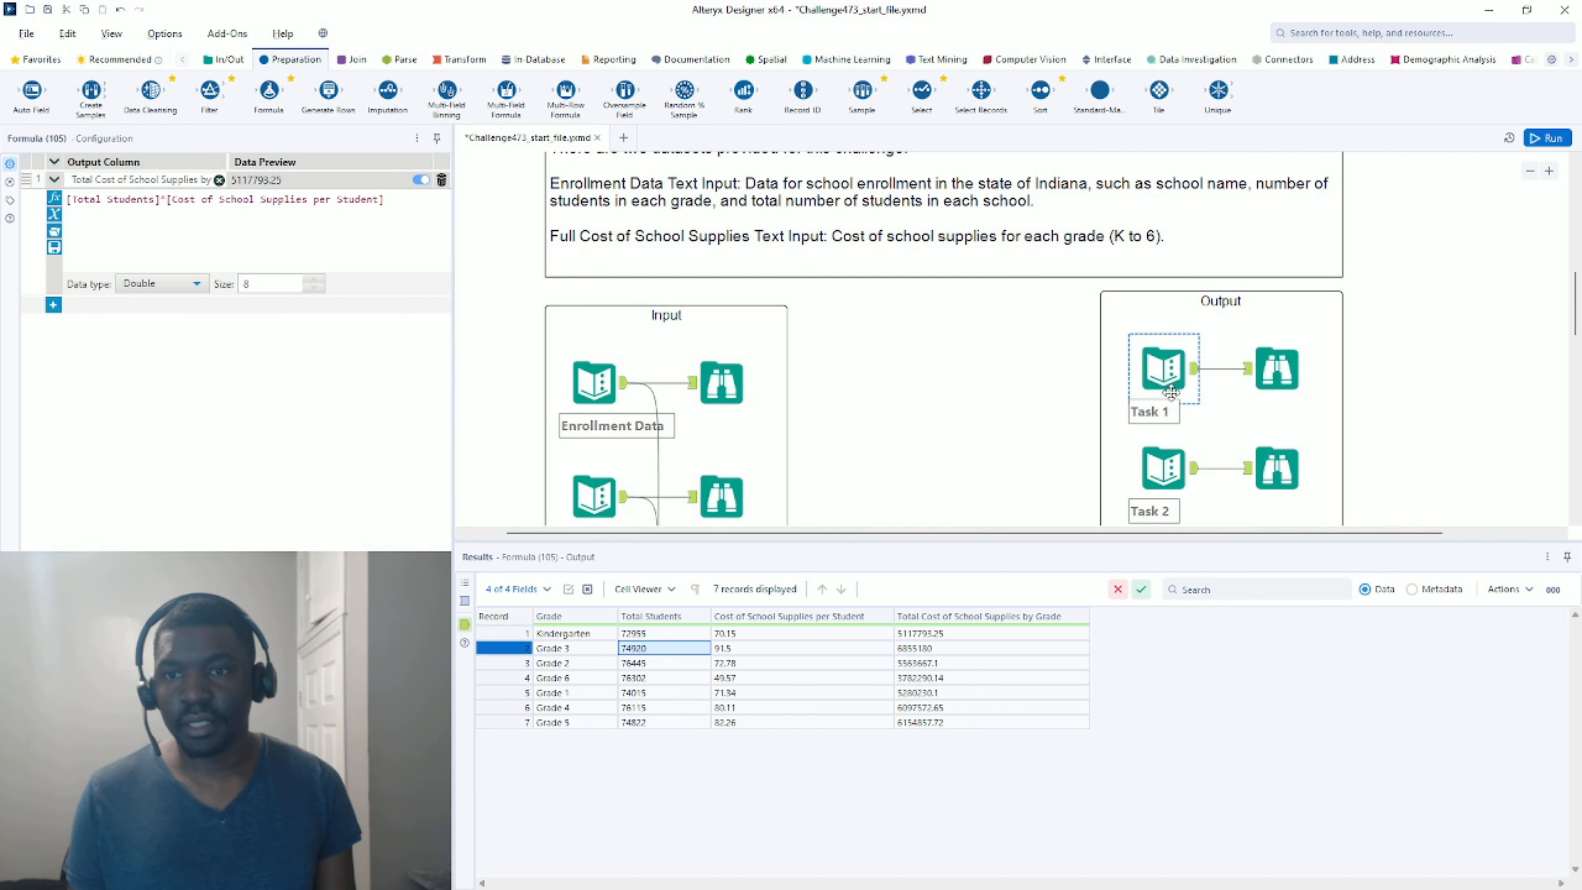
{"action": "left_click", "coordinate": [1163, 368]}
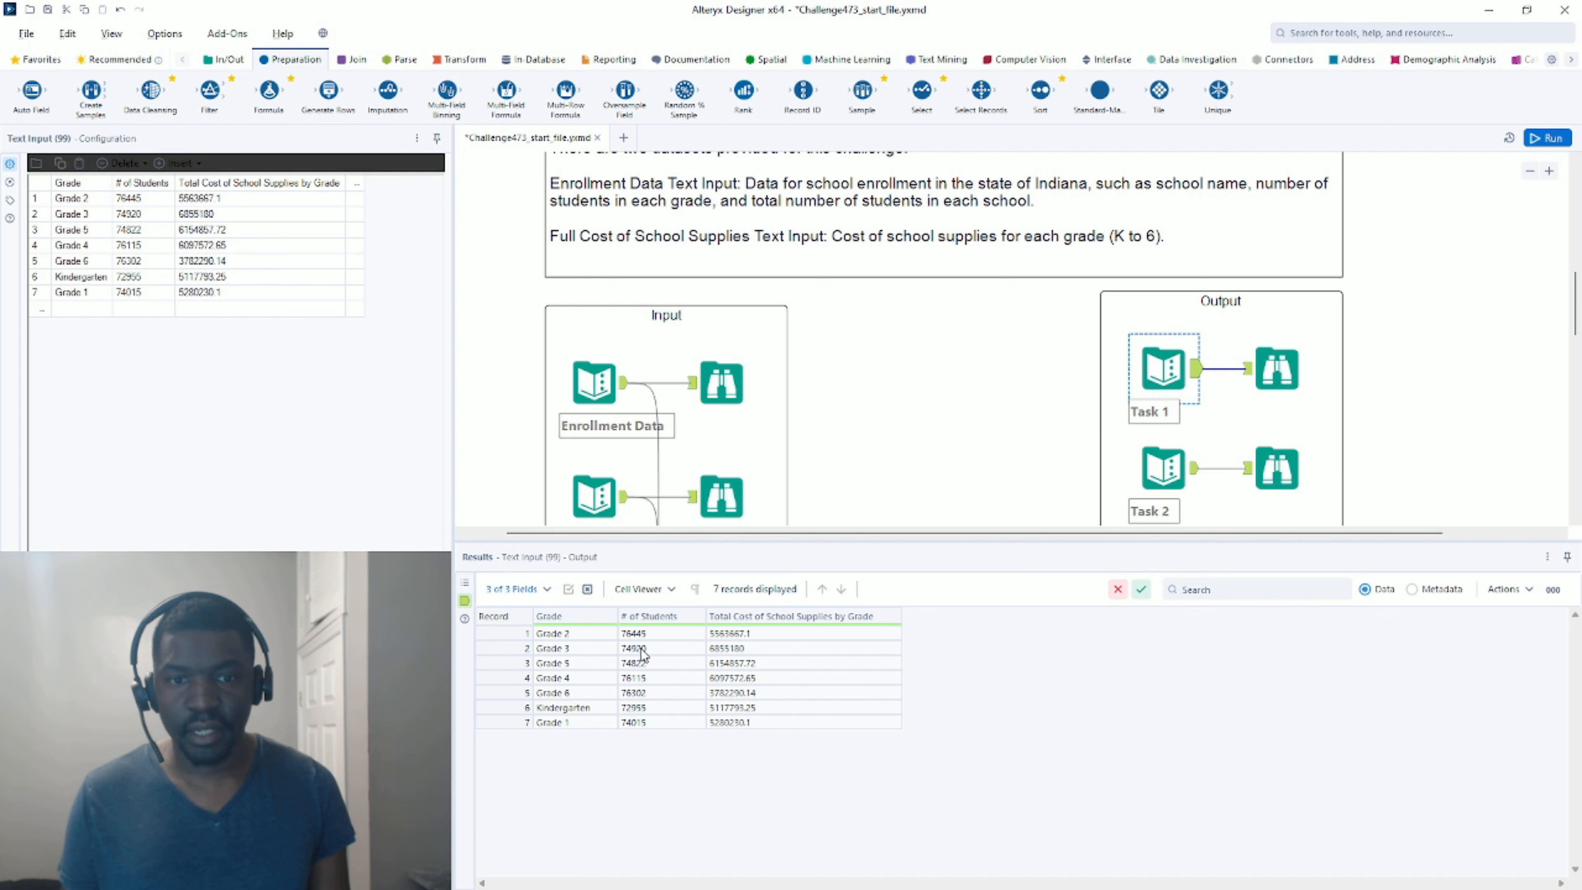
{"action": "scroll", "coordinate": [1115, 361], "scroll_direction": "down", "scroll_amount": 5}
{"action": "left_click", "coordinate": [1088, 303]}
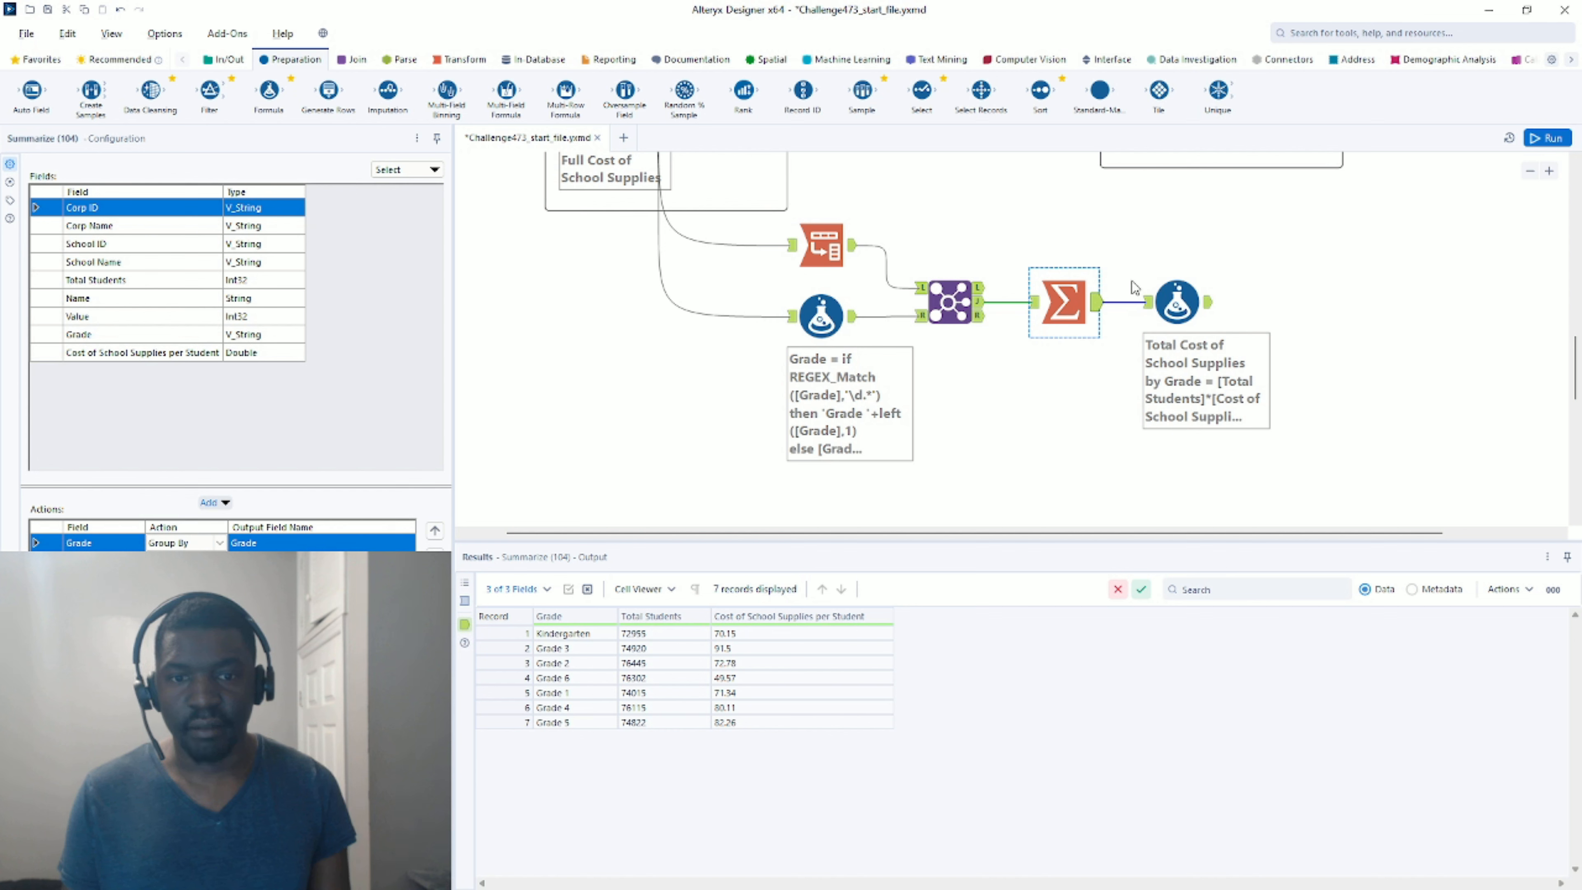
{"action": "left_click", "coordinate": [1209, 310]}
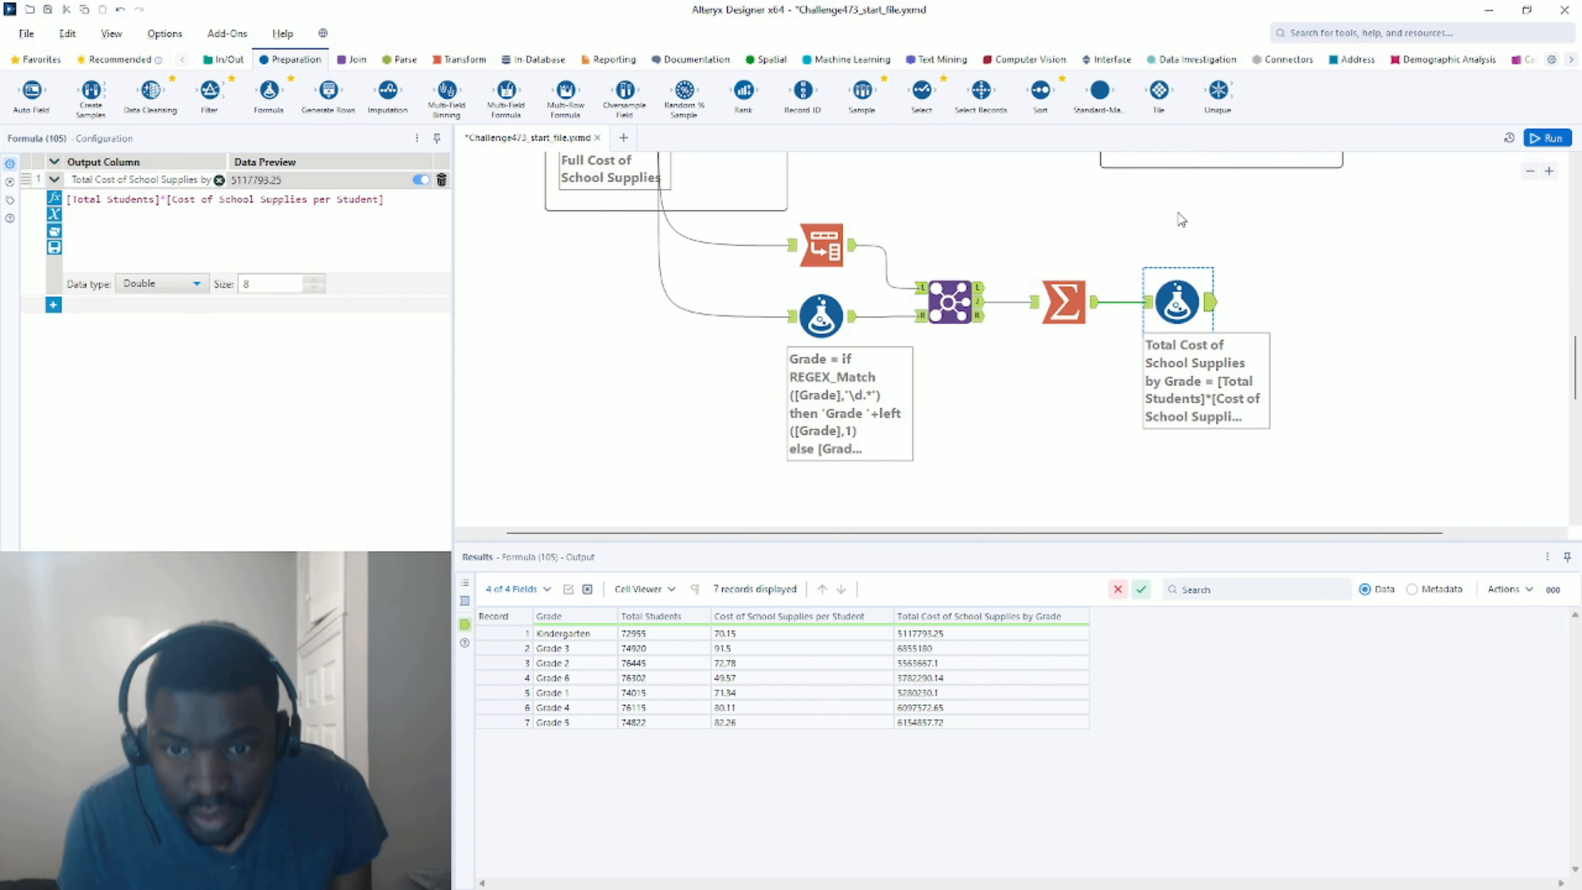
{"action": "scroll", "coordinate": [1177, 215], "scroll_direction": "up", "scroll_amount": 5}
{"action": "scroll", "coordinate": [1215, 311], "scroll_direction": "down", "scroll_amount": 1}
Review the results and data profile of Task 1's expected output.
{"action": "left_click", "coordinate": [1162, 181]}
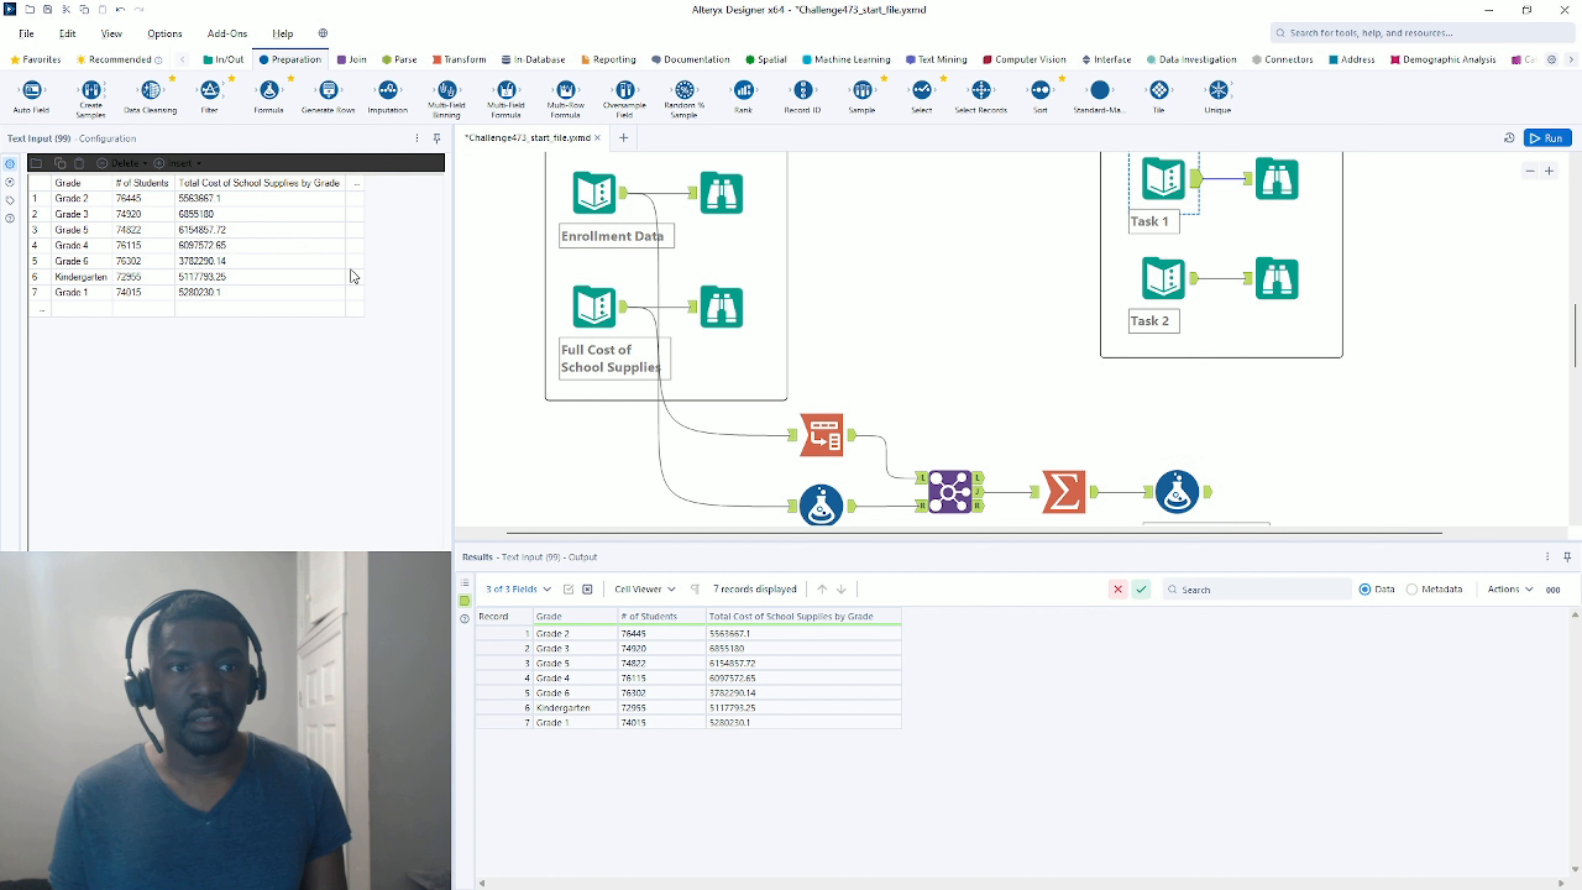
{"action": "left_click", "coordinate": [1277, 181]}
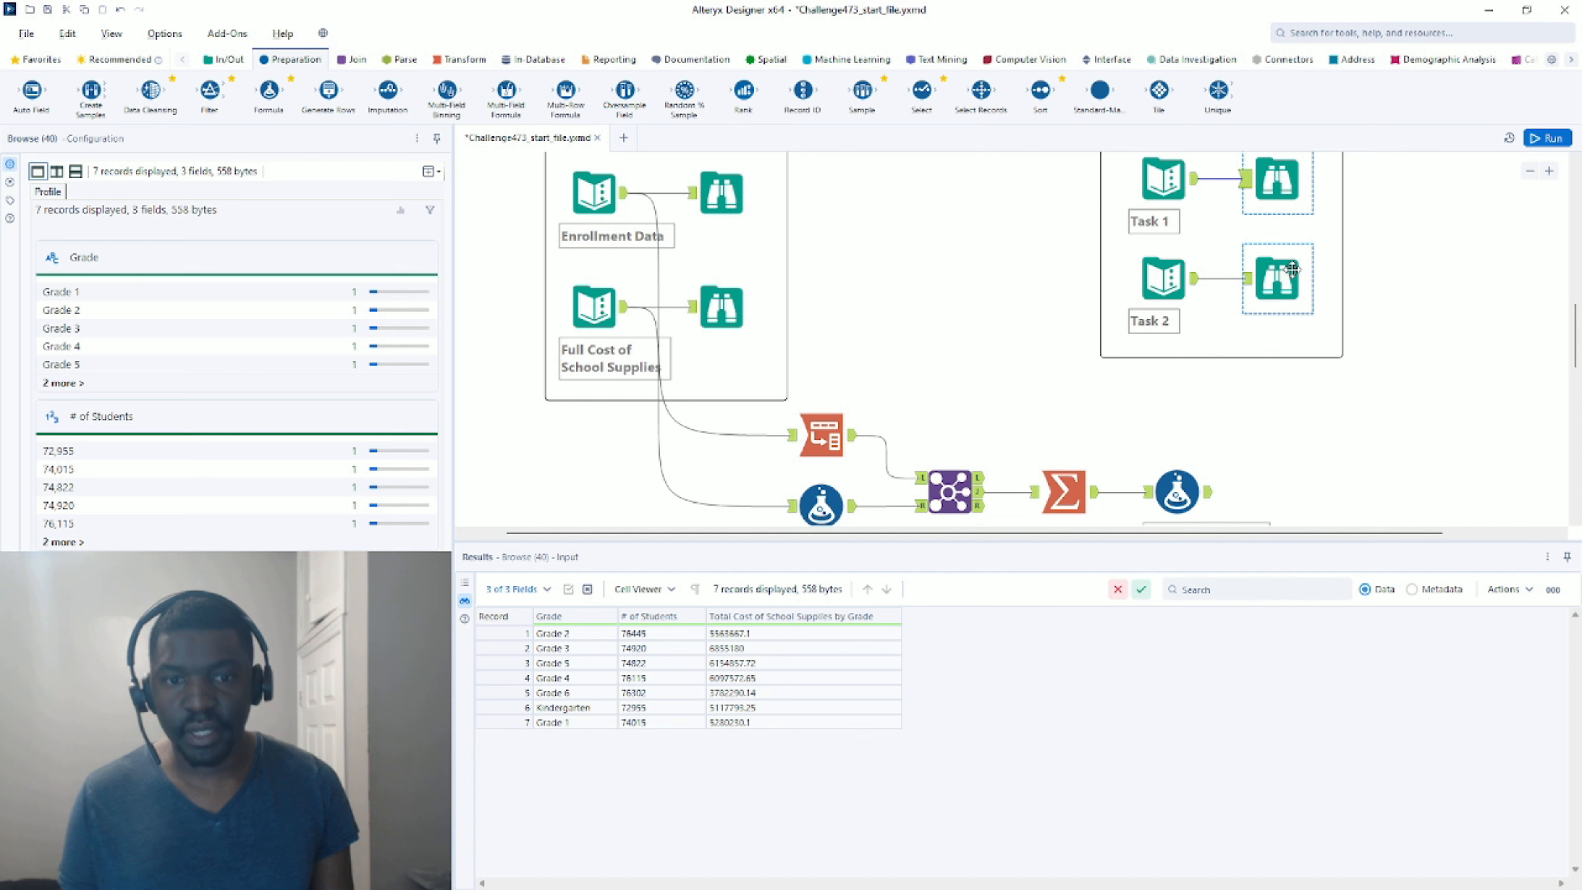
{"action": "scroll", "coordinate": [1292, 296], "scroll_direction": "down", "scroll_amount": 3}
{"action": "scroll", "coordinate": [1018, 287], "scroll_direction": "down", "scroll_amount": 2}
{"action": "scroll", "coordinate": [1017, 286], "scroll_direction": "up", "scroll_amount": 2}
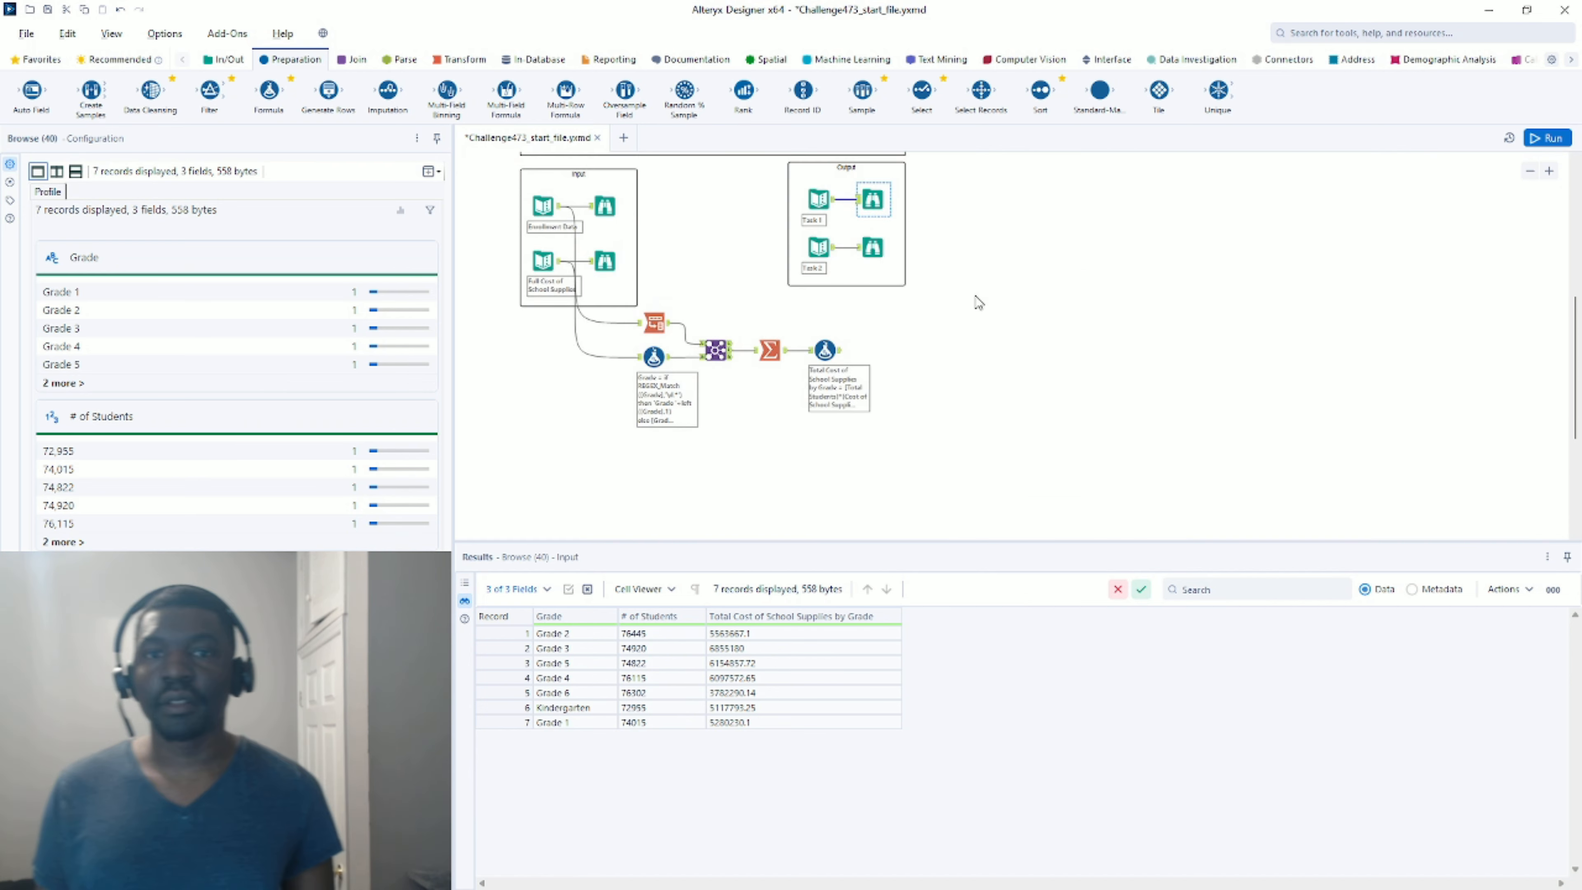
{"action": "scroll", "coordinate": [914, 331], "scroll_direction": "up", "scroll_amount": 1}
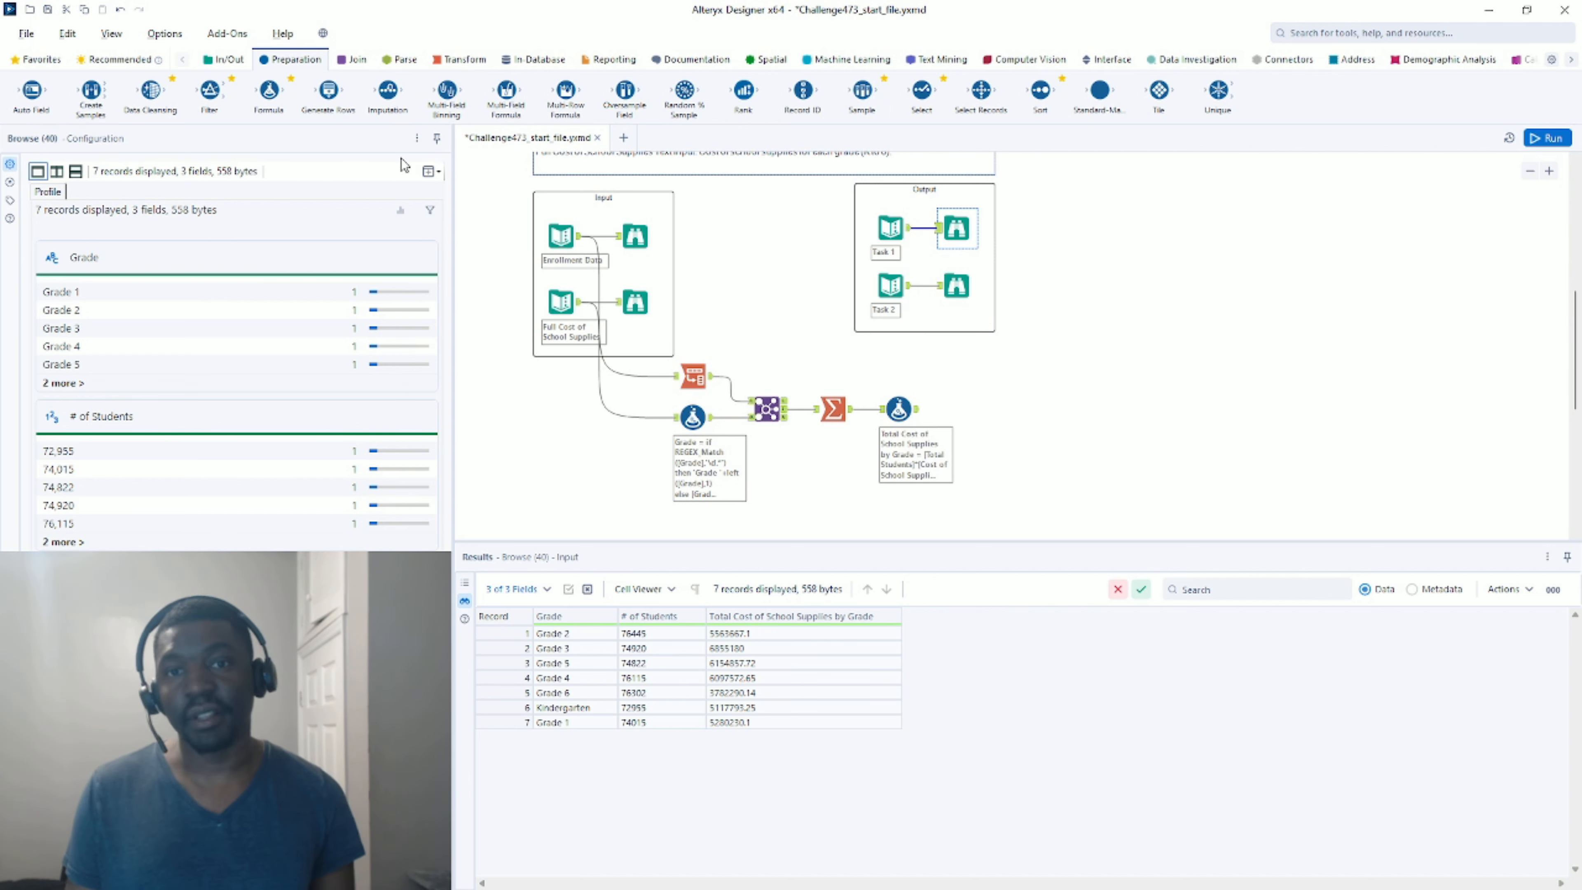
Add a Summarize after the Formula that sums Total Cost of School Supplies by Grade, then run the workflow.
{"action": "left_click", "coordinate": [461, 60]}
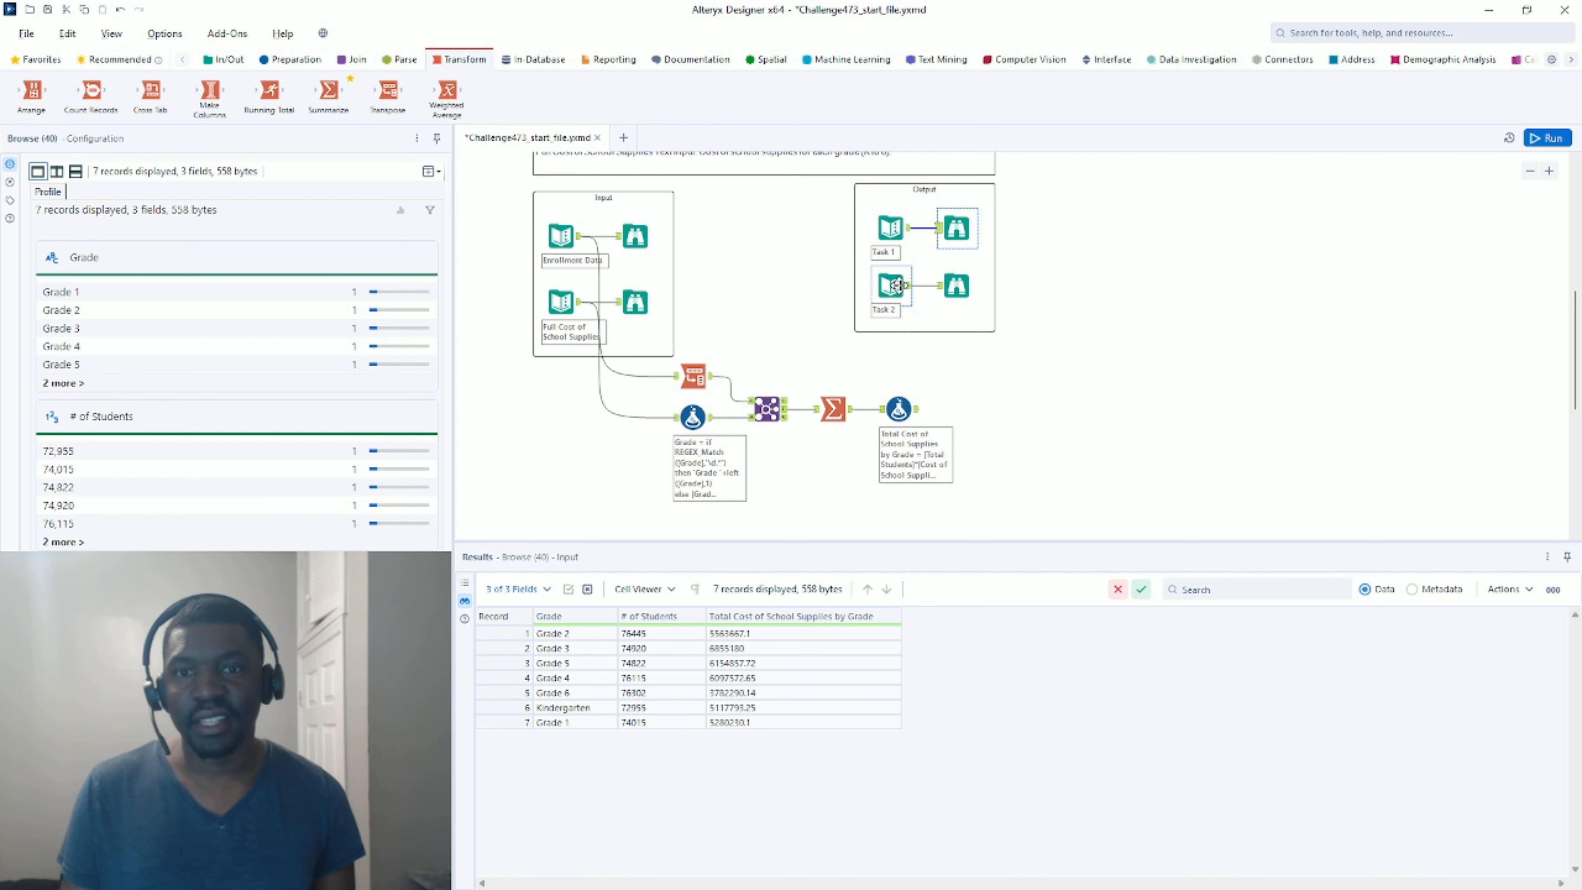
{"action": "left_click", "coordinate": [905, 286]}
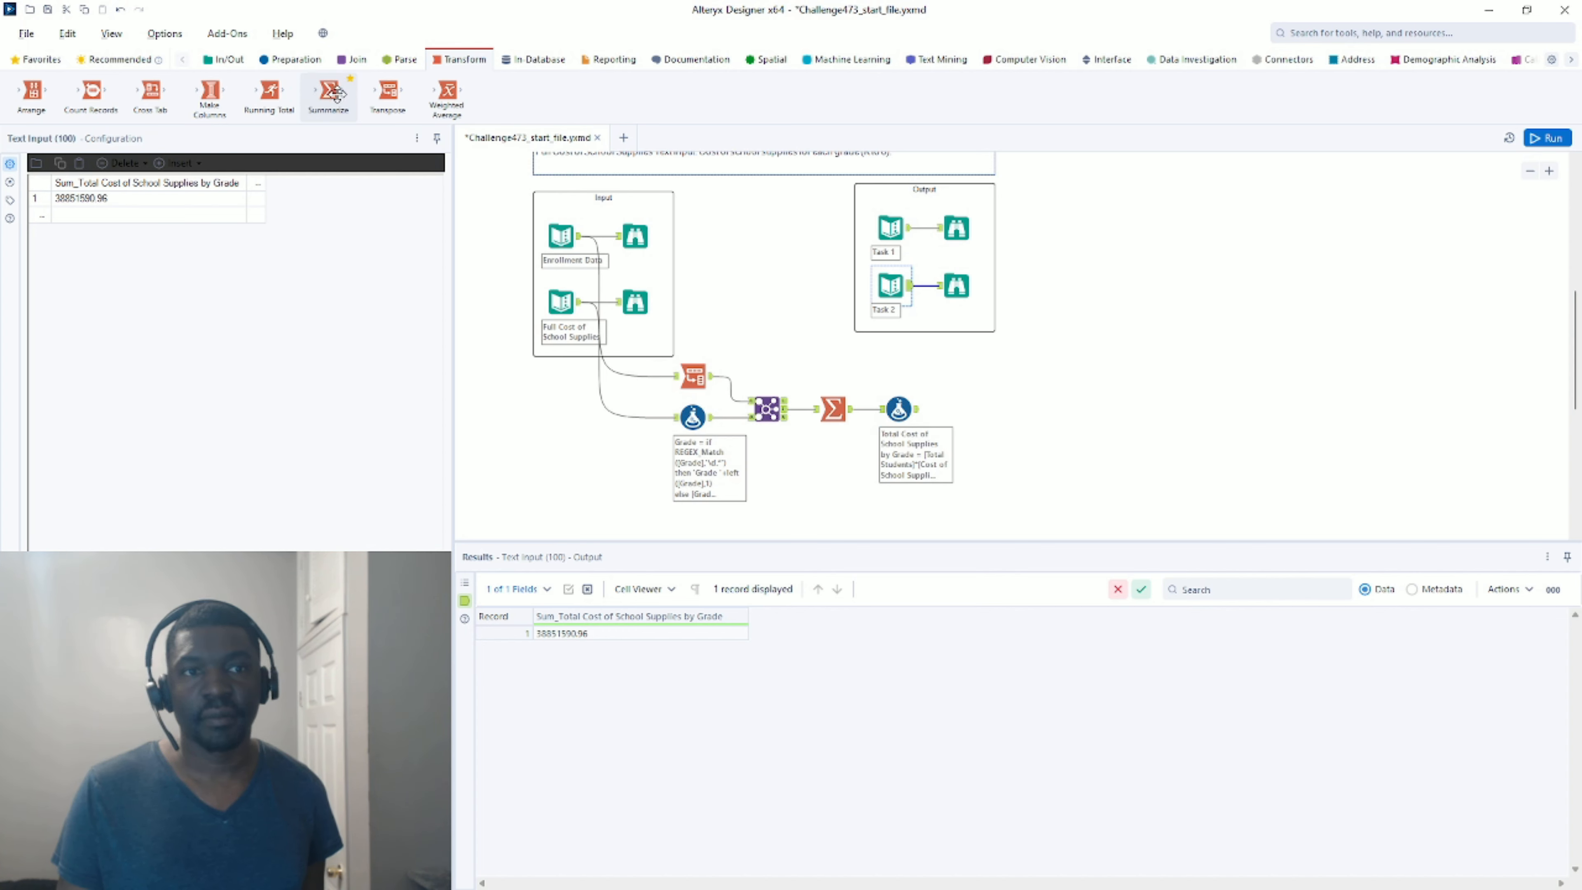
{"action": "left_click_drag", "start_coordinate": [328, 93], "coordinate": [1000, 459]}
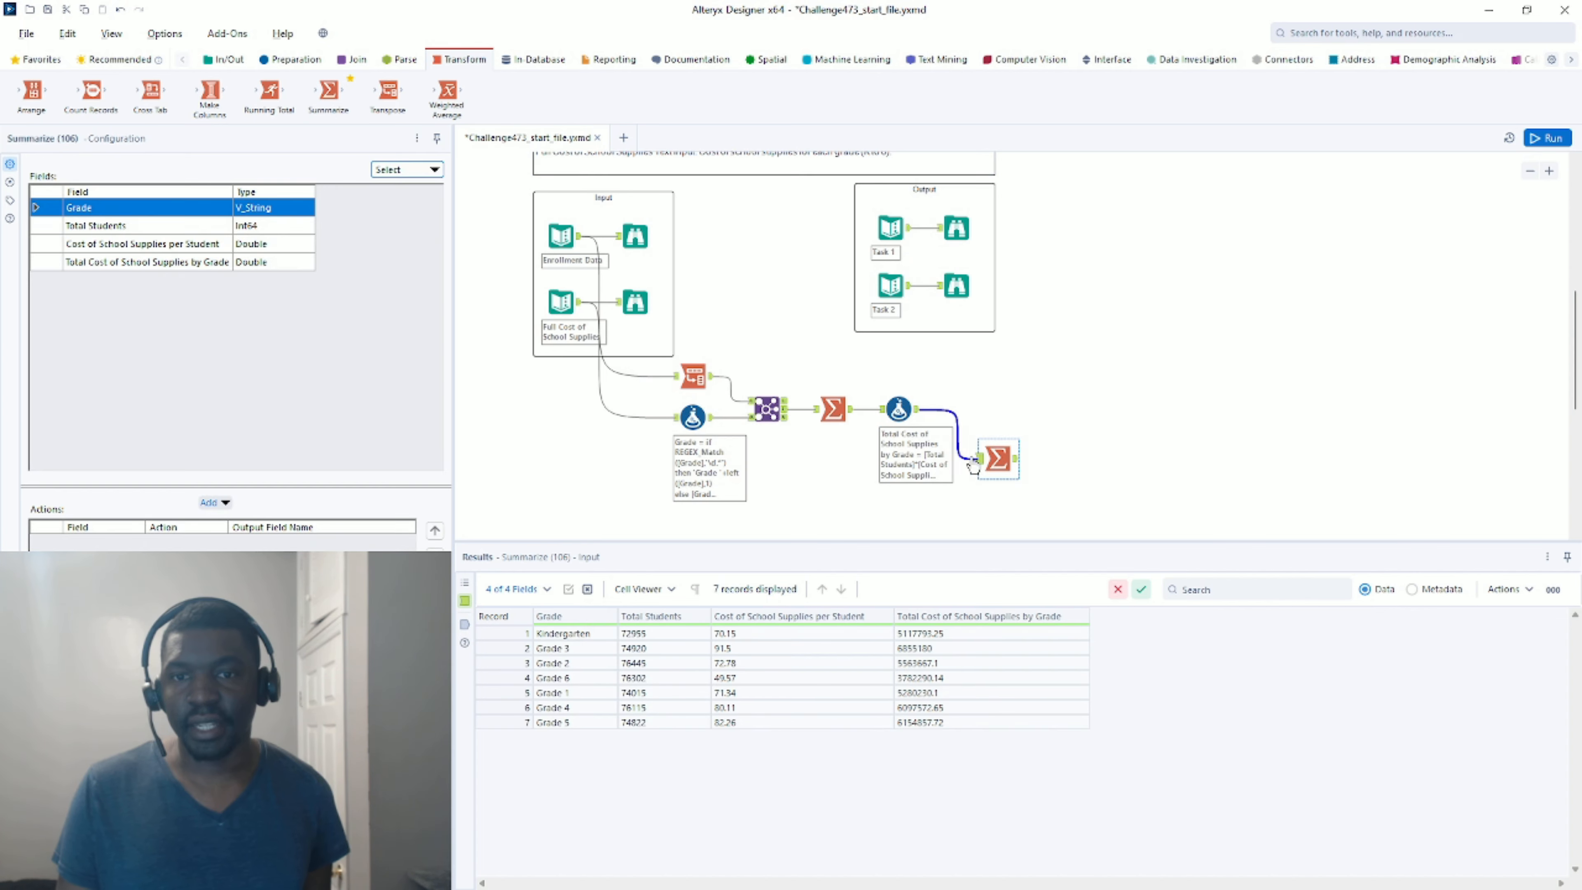
{"action": "left_click", "coordinate": [158, 249]}
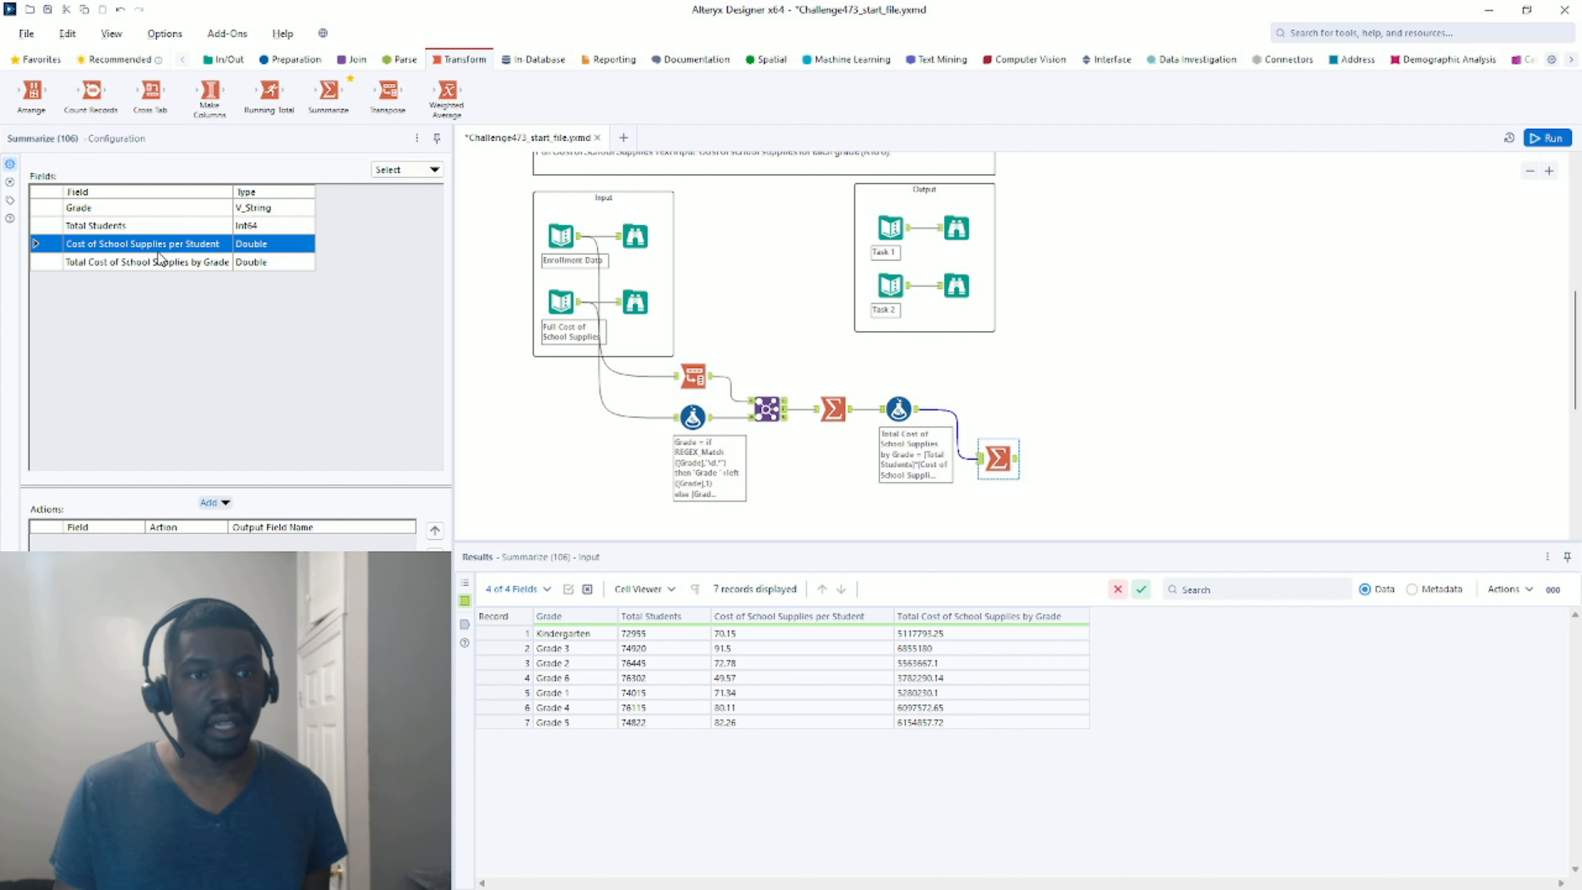
{"action": "left_click", "coordinate": [163, 259]}
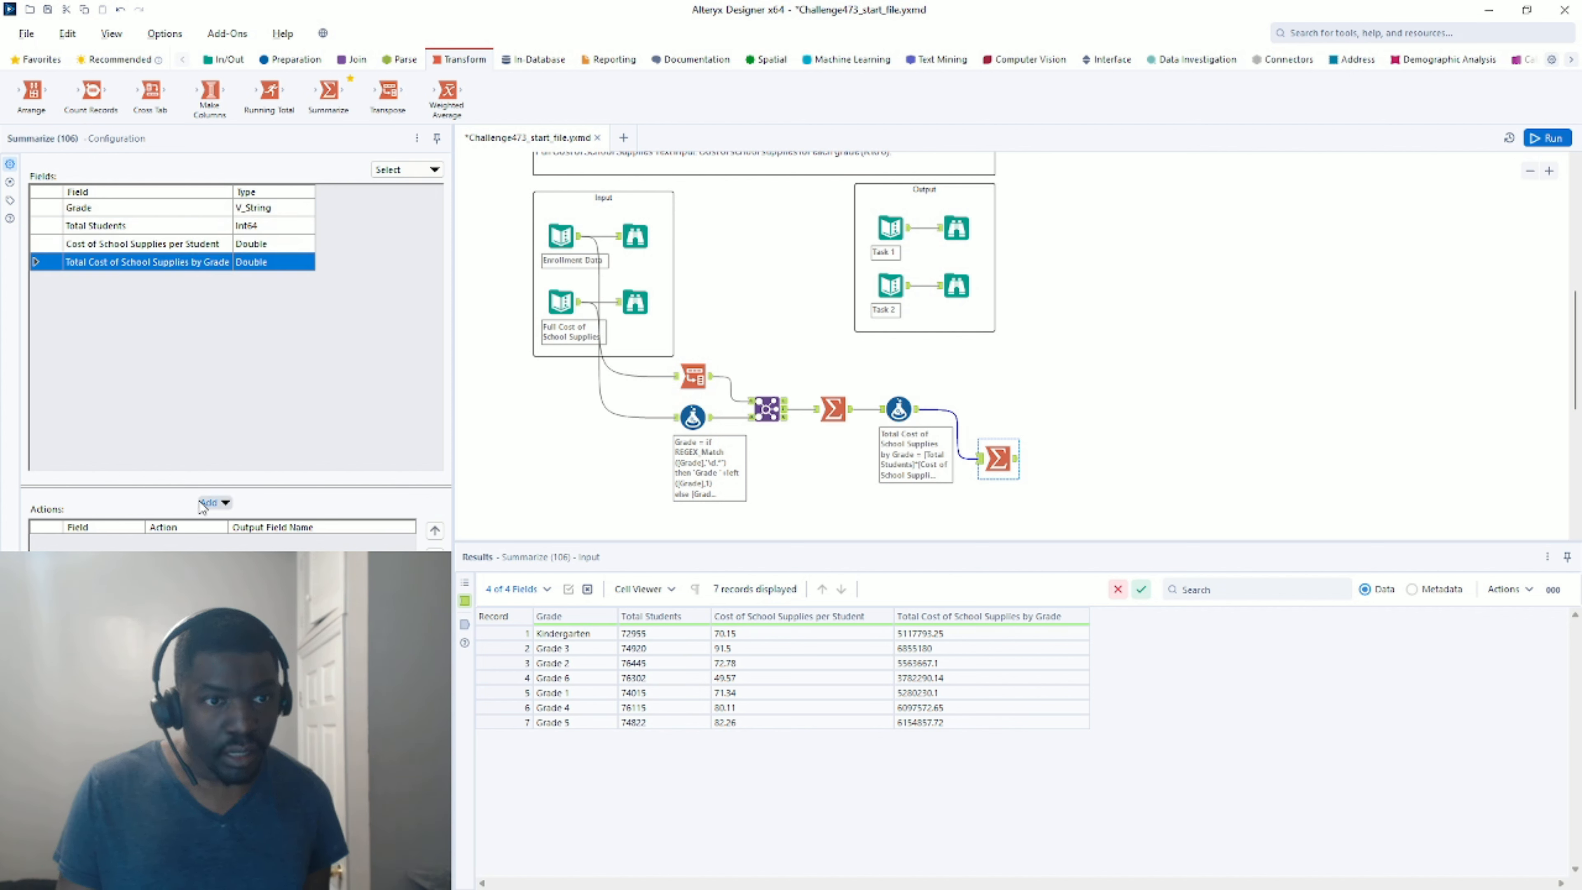
{"action": "left_click", "coordinate": [220, 502]}
{"action": "left_click", "coordinate": [254, 533]}
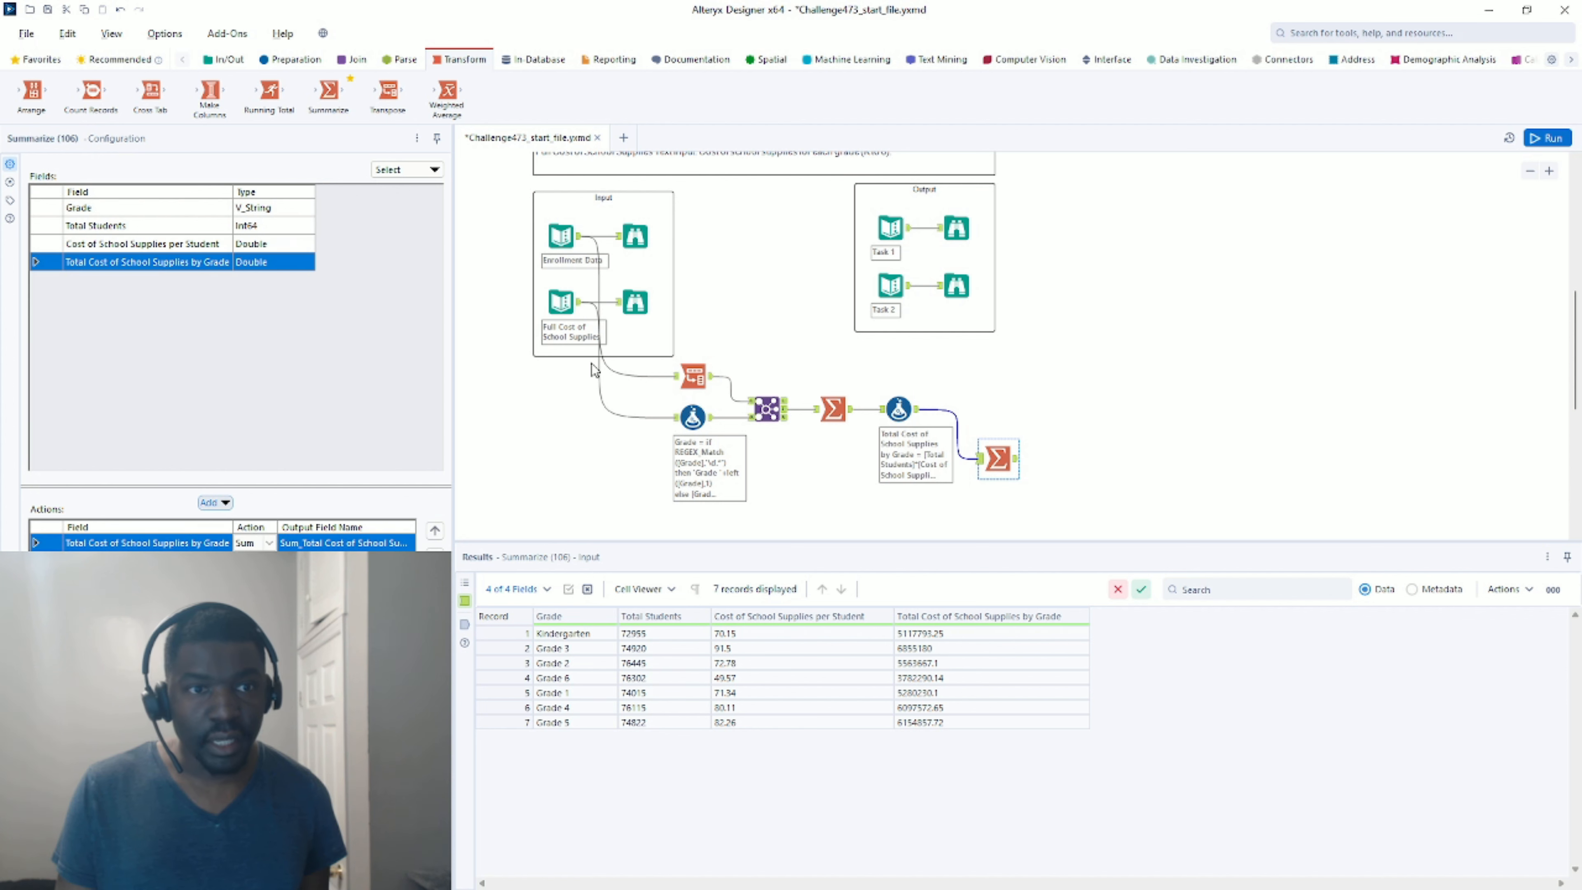
{"action": "left_click", "coordinate": [1547, 138]}
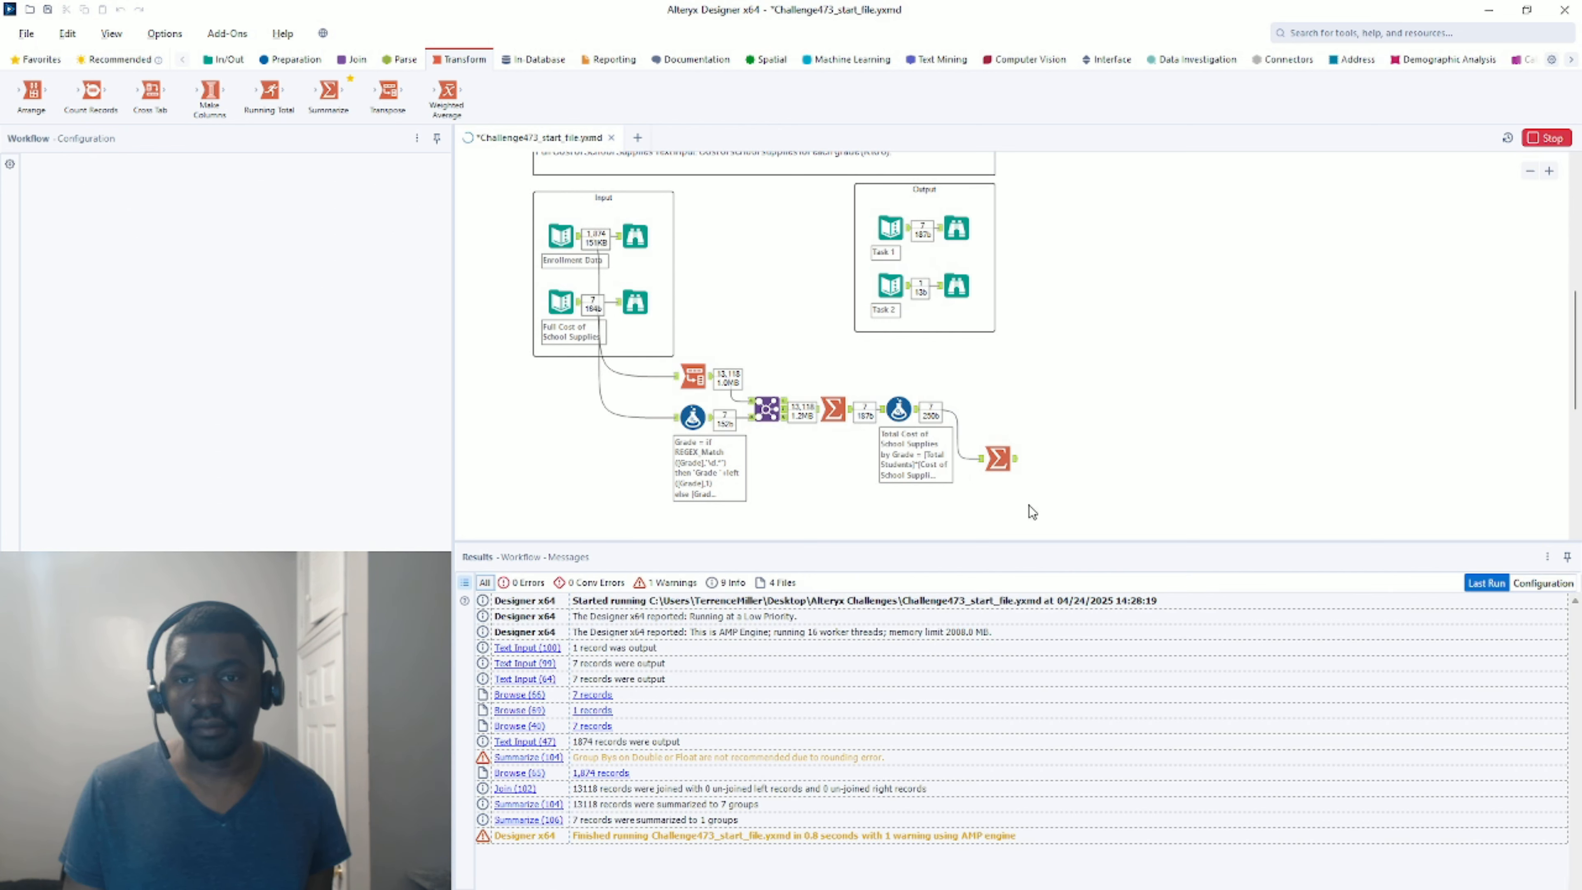
Compare the final Summarize's grand total with Task 2's expected grand total.
{"action": "left_click", "coordinate": [1013, 463]}
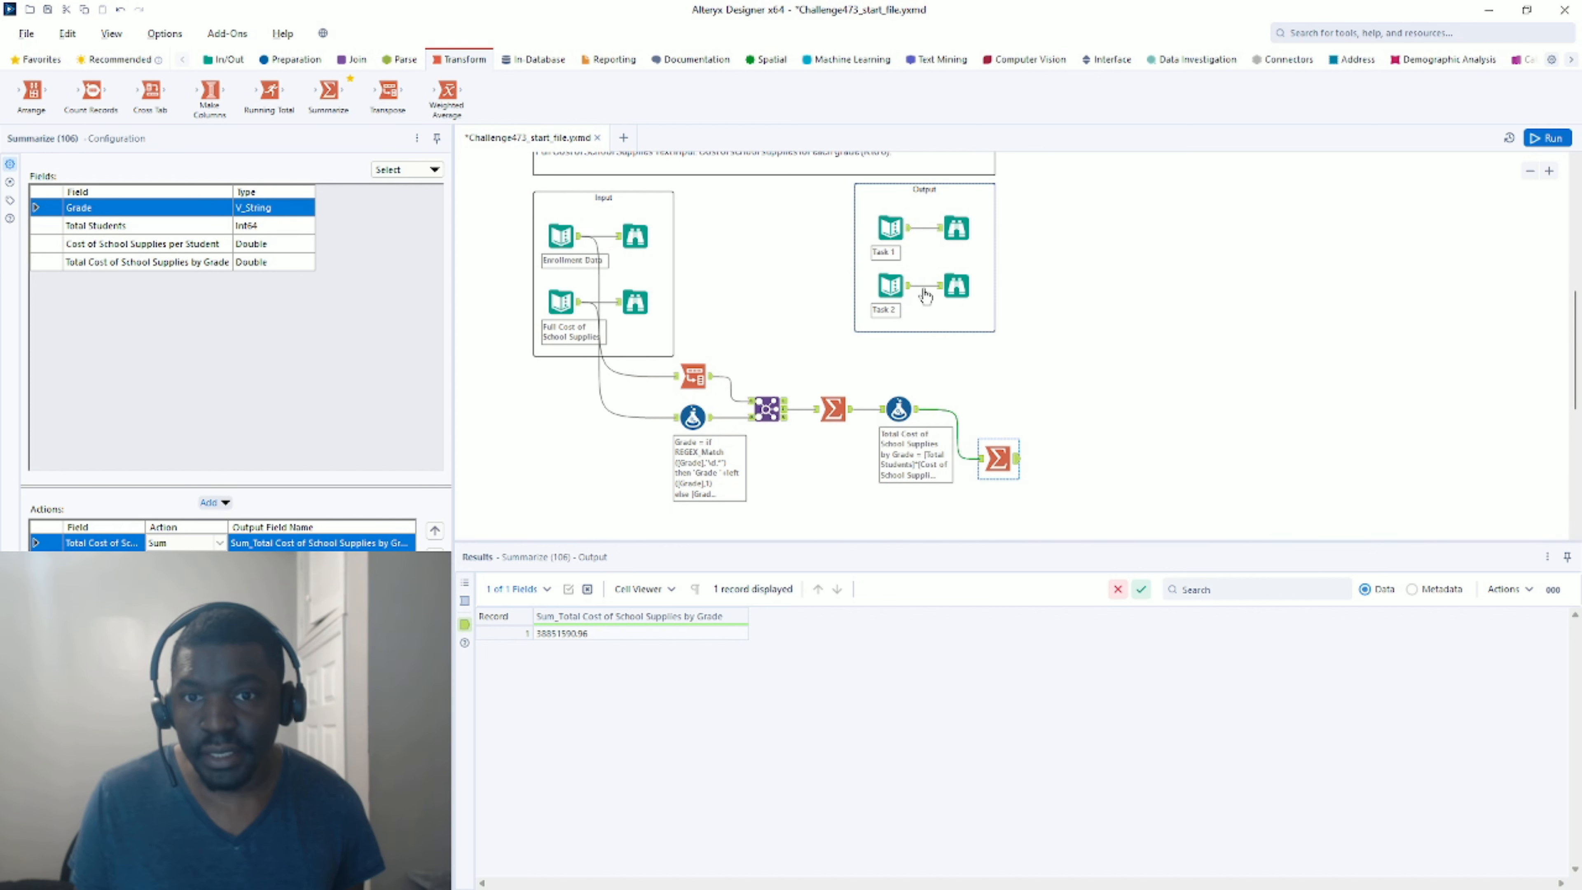
{"action": "left_click", "coordinate": [950, 286]}
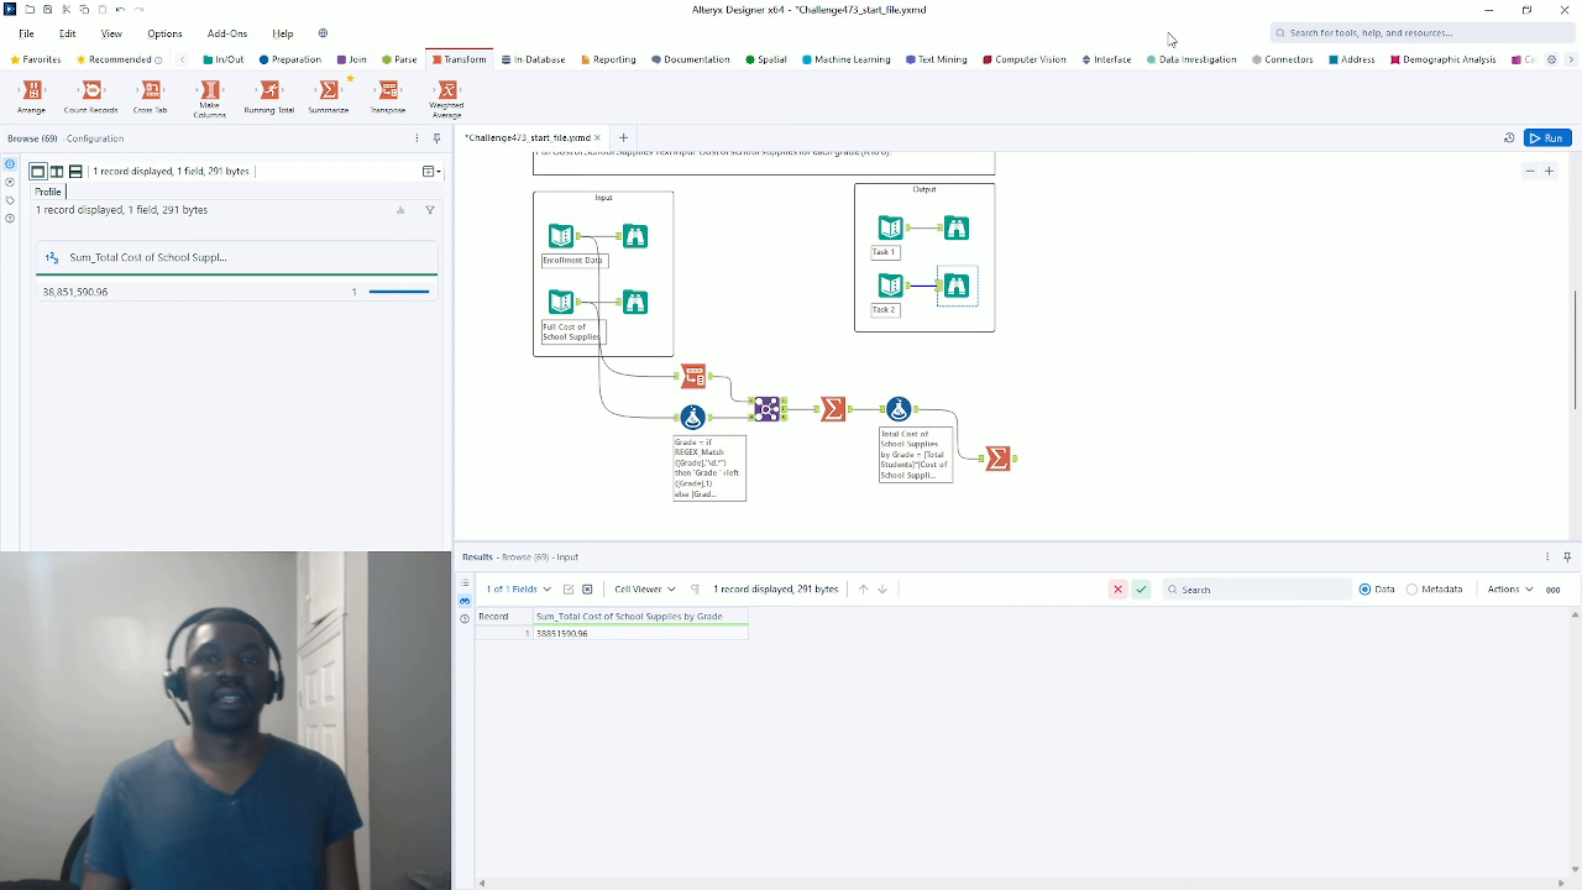
{"action": "scroll", "coordinate": [1140, 318], "scroll_direction": "down", "scroll_amount": 2}
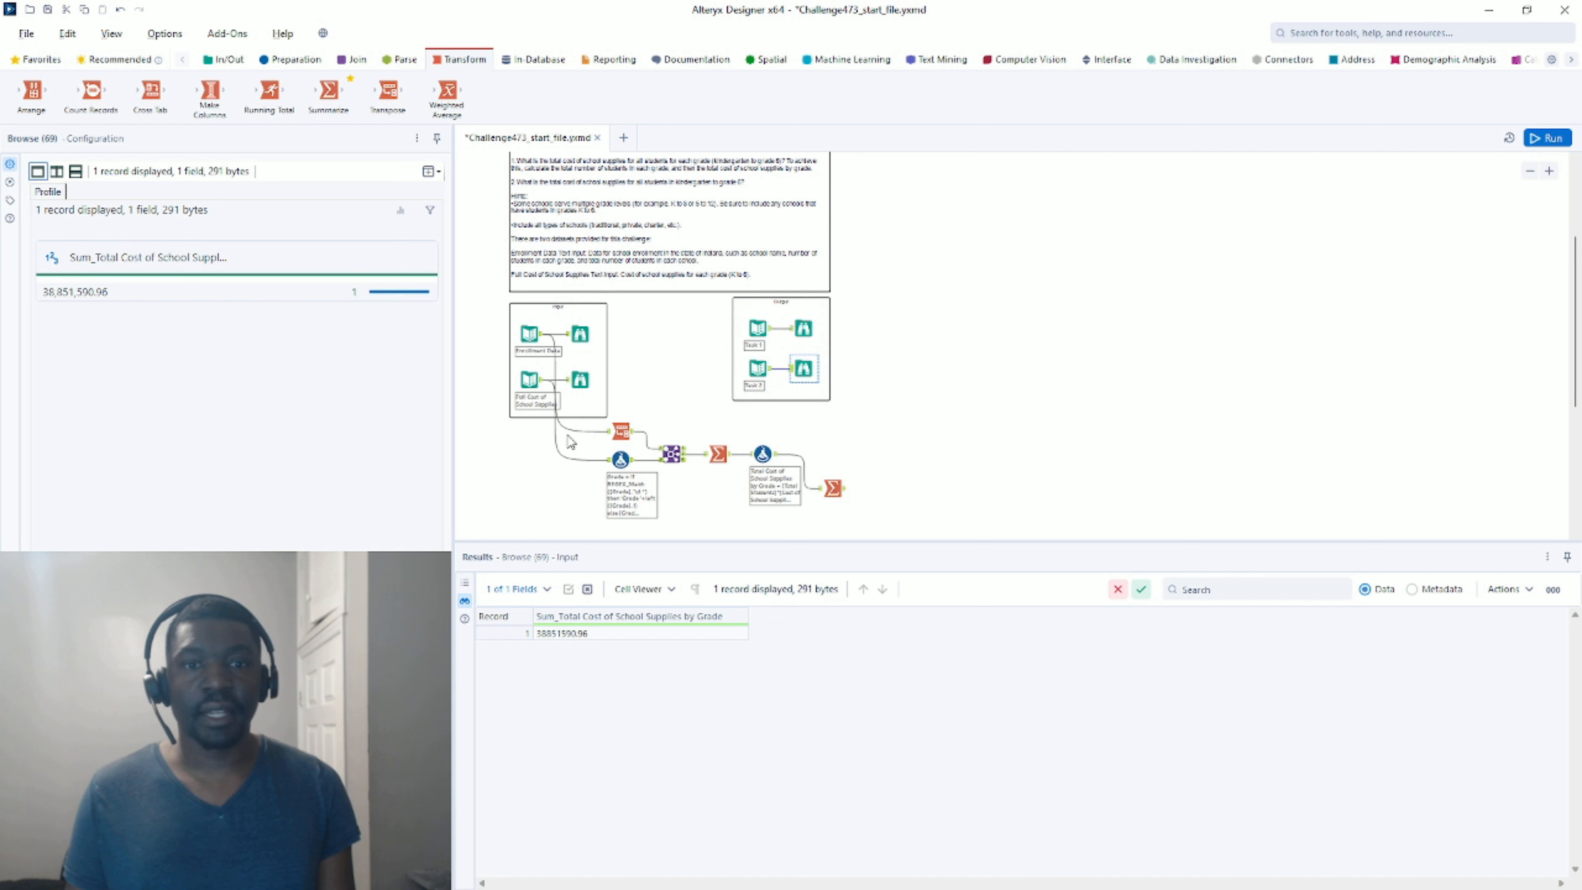
{"action": "scroll", "coordinate": [571, 442], "scroll_direction": "up", "scroll_amount": 2}
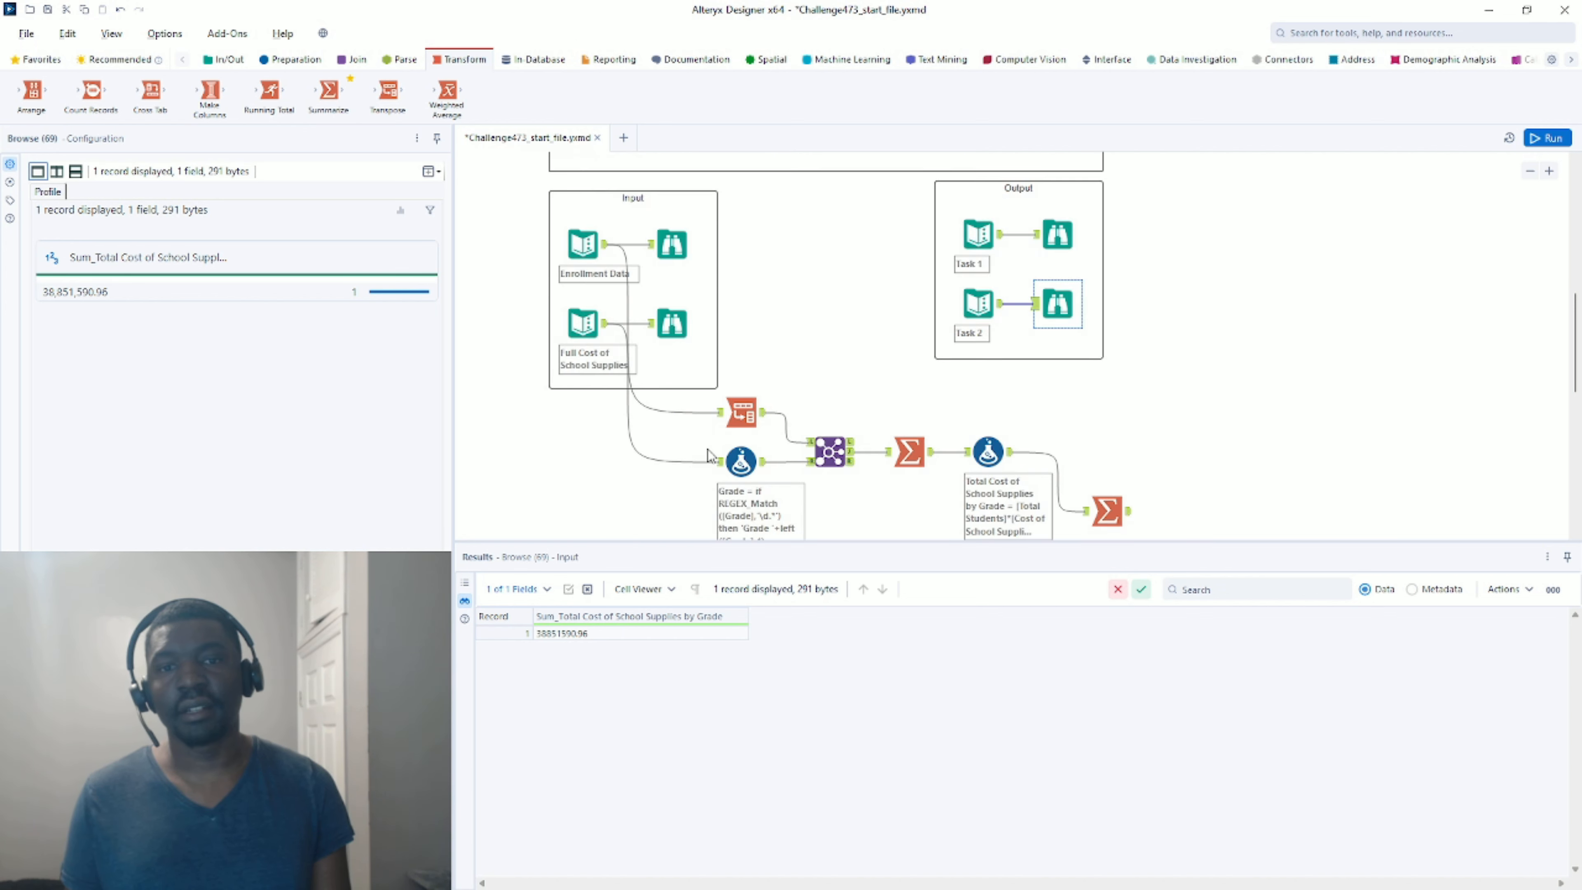
{"action": "scroll", "coordinate": [709, 455], "scroll_direction": "down", "scroll_amount": 2}
{"action": "left_click", "coordinate": [750, 349]}
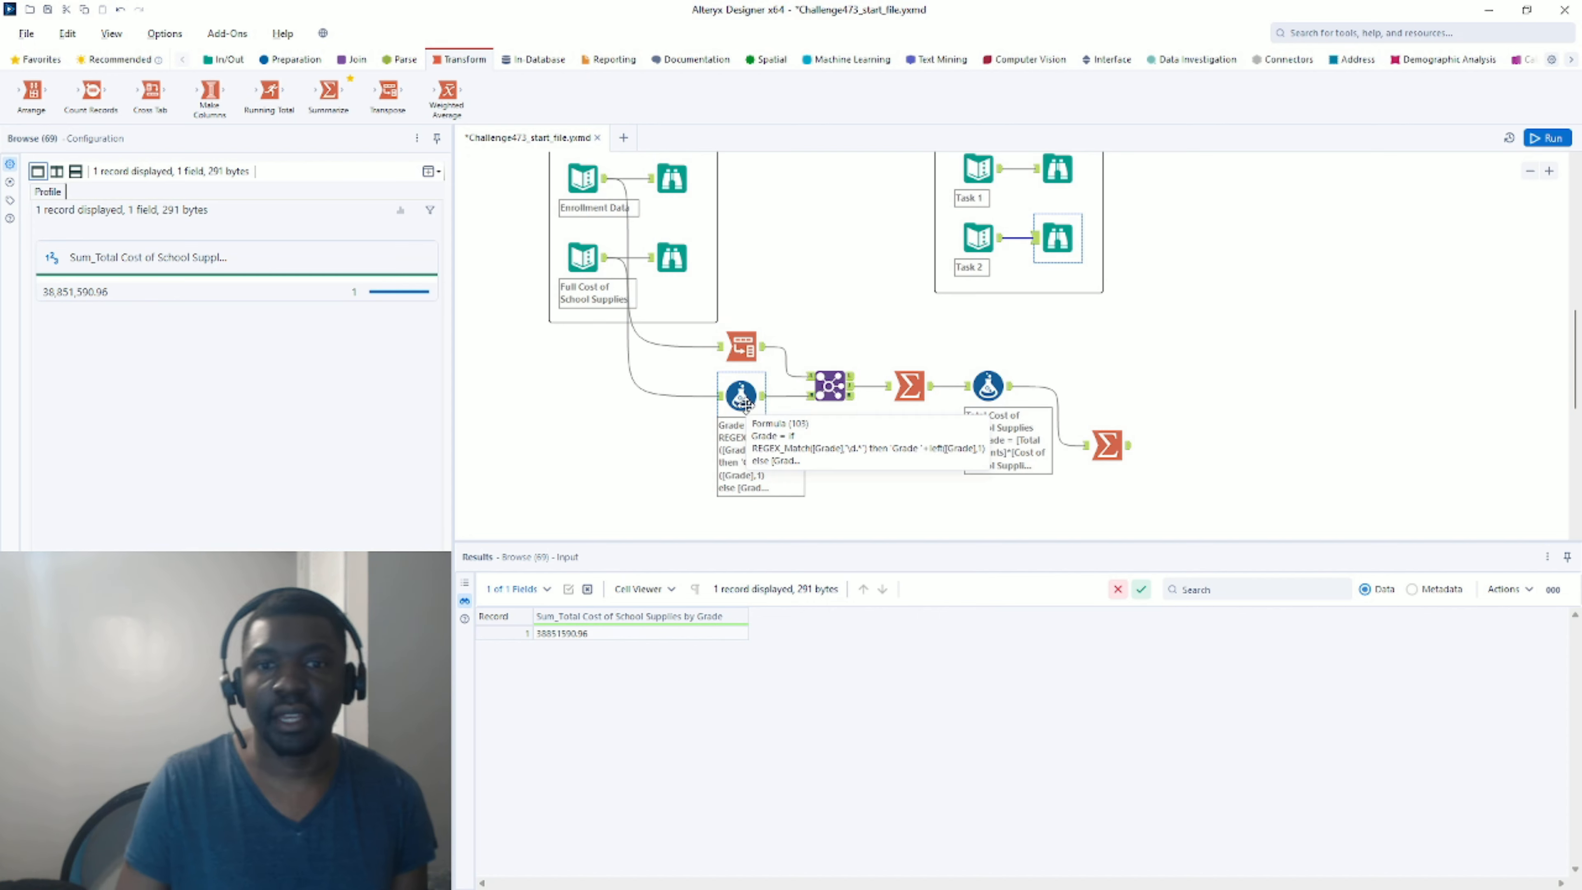
{"action": "scroll", "coordinate": [721, 382], "scroll_direction": "up", "scroll_amount": 1}
{"action": "scroll", "coordinate": [751, 364], "scroll_direction": "down", "scroll_amount": 2}
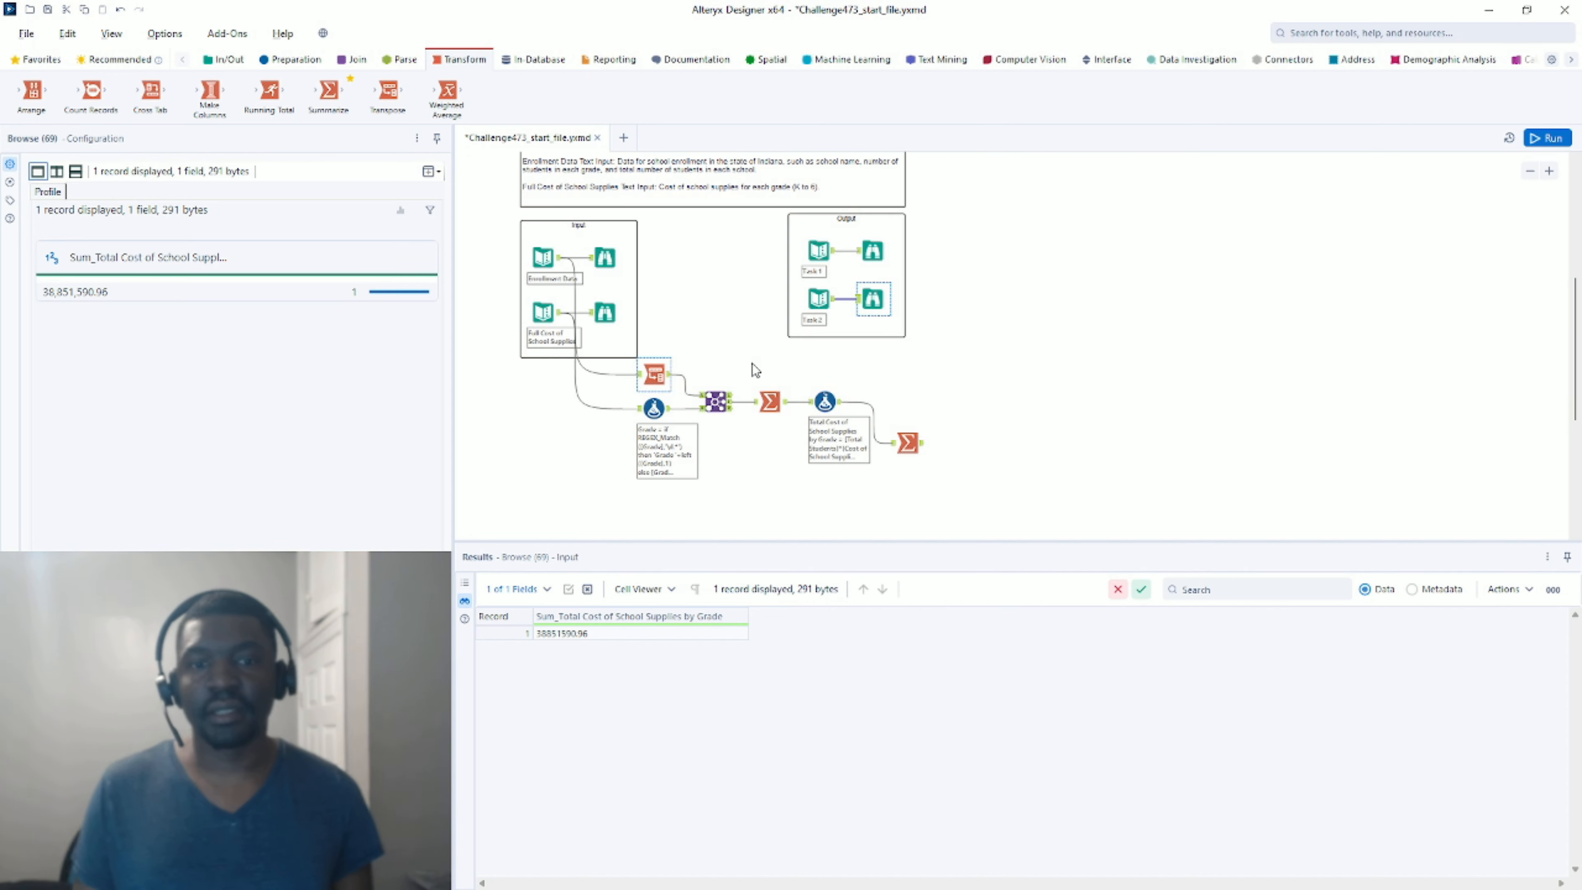
{"action": "scroll", "coordinate": [752, 363], "scroll_direction": "up", "scroll_amount": 3}
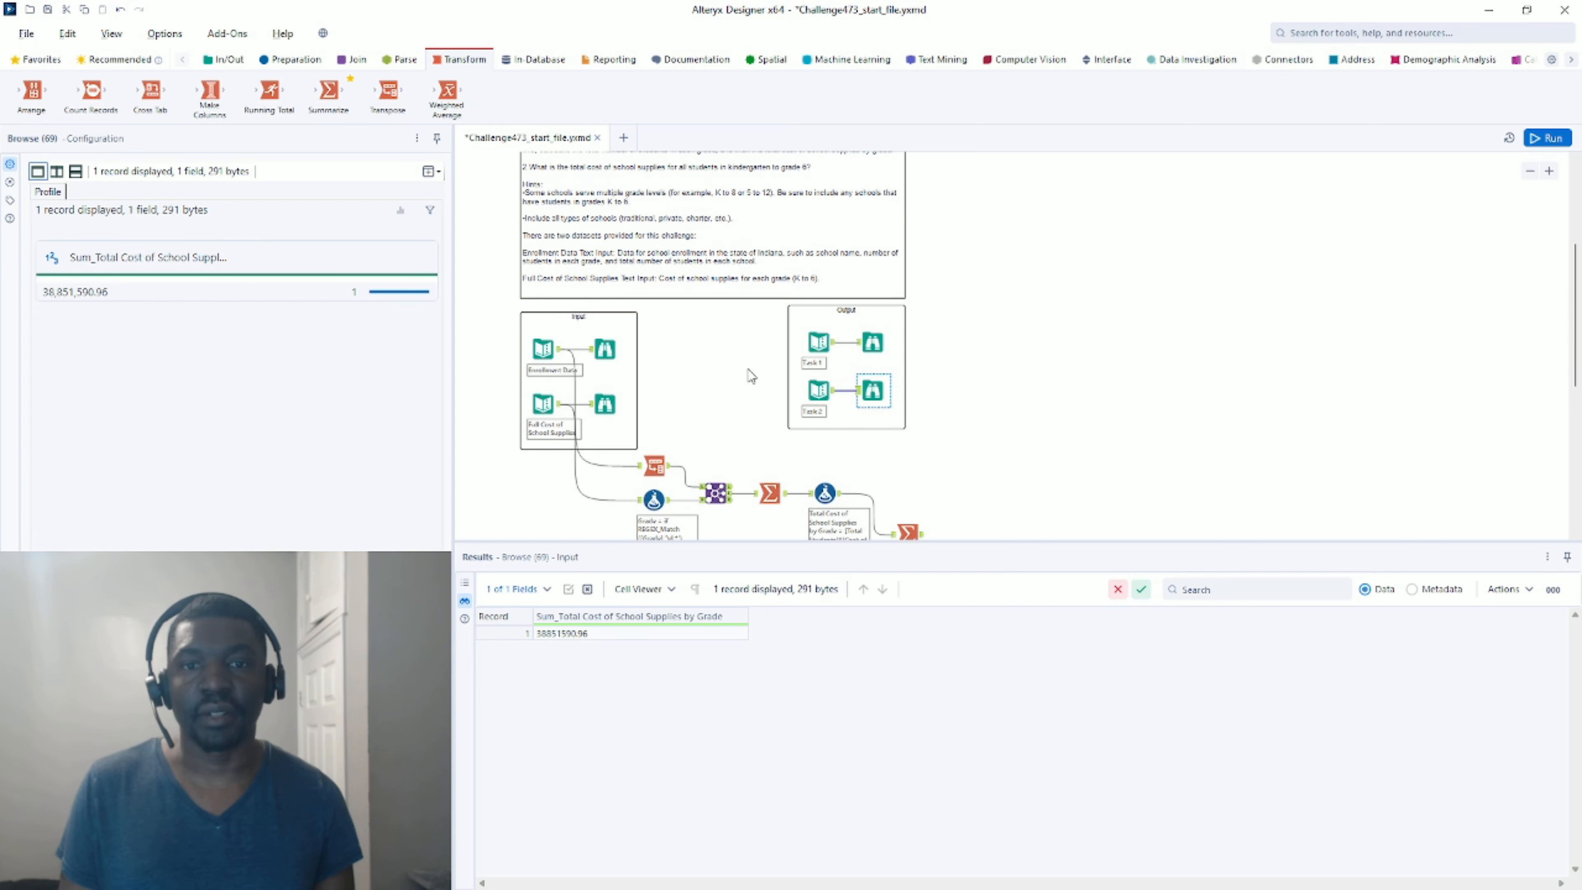
{"action": "scroll", "coordinate": [752, 376], "scroll_direction": "down", "scroll_amount": 2}
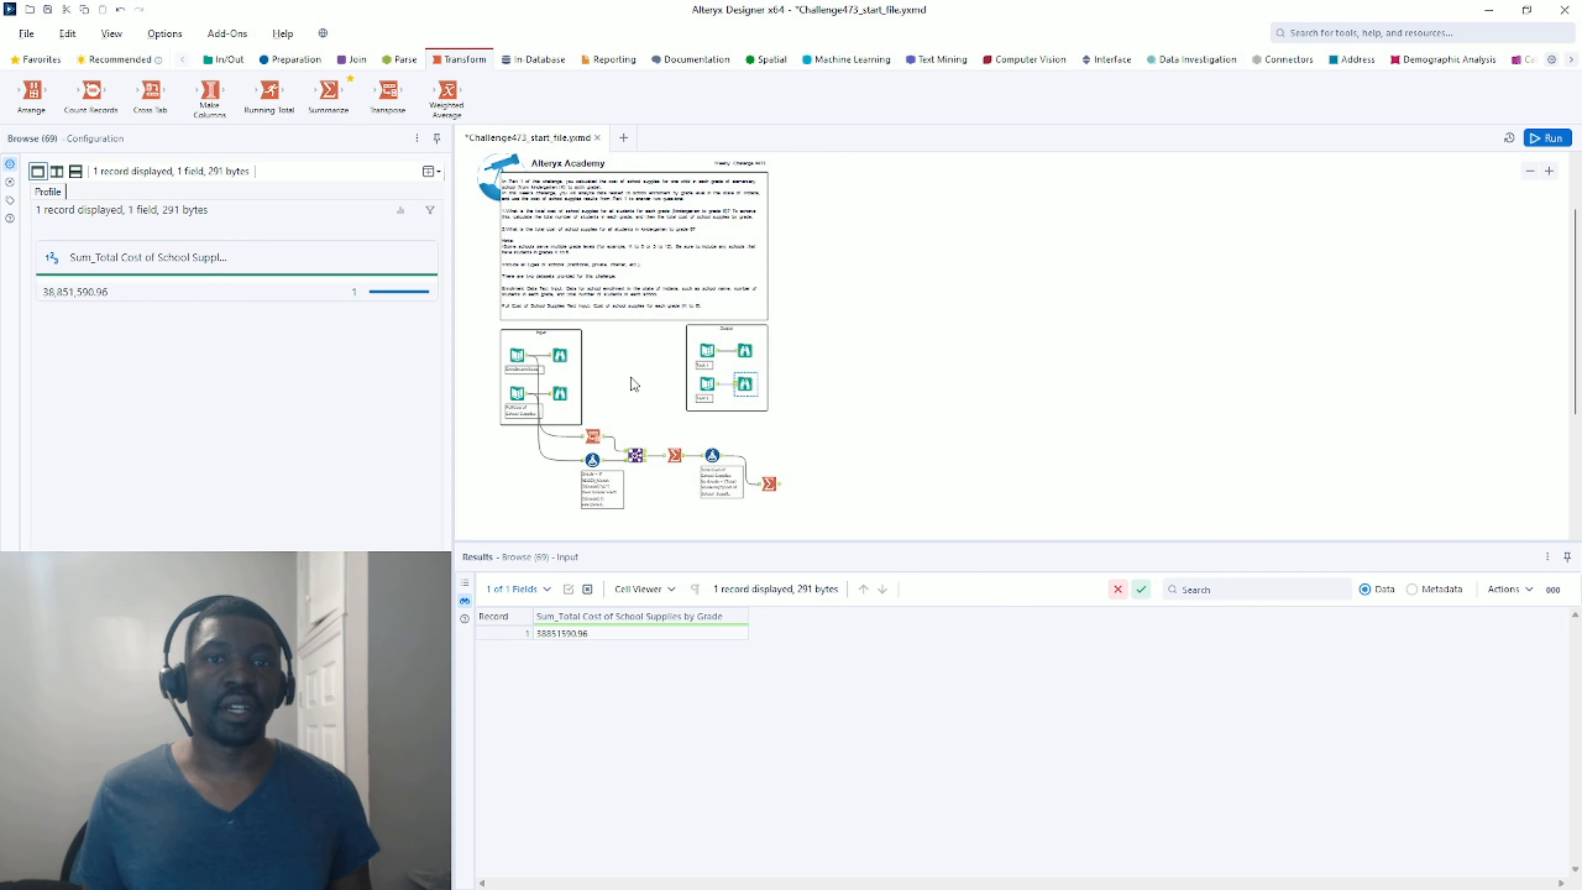